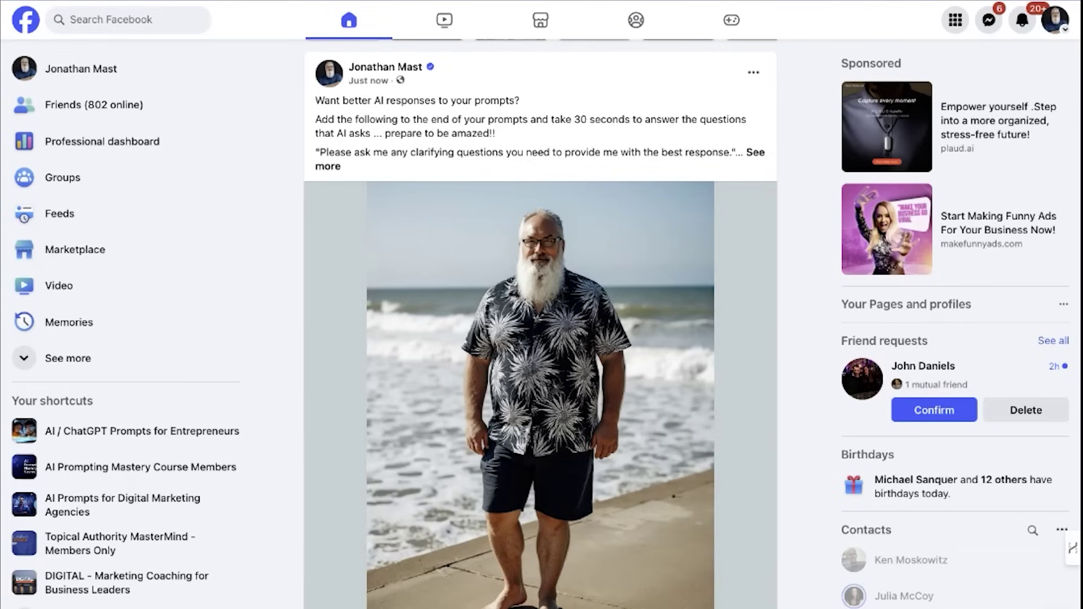
# - Compare the two Facebook feed posts titled "Want better AI responses to your prompts?" and their images
pyautogui.scroll(-15, 541, 322)
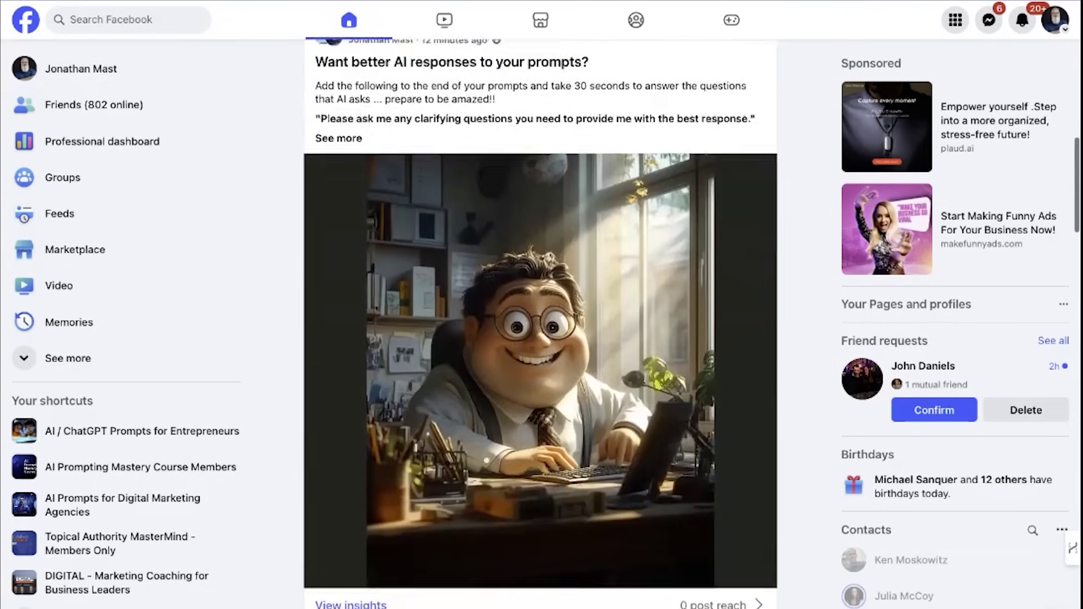
pyautogui.scroll(1, 542, 322)
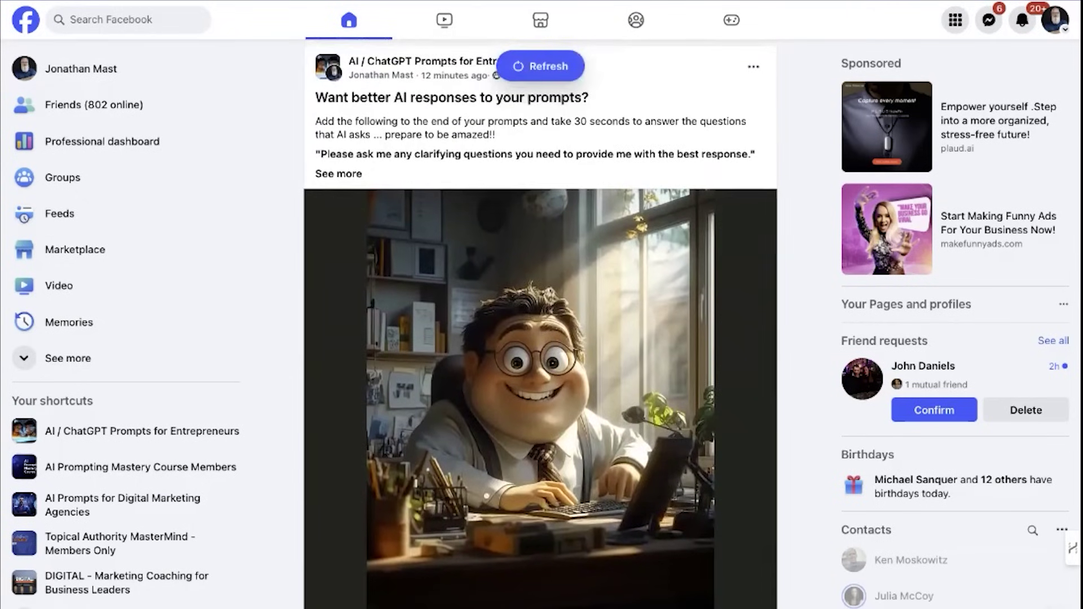
pyautogui.scroll(15, 542, 321)
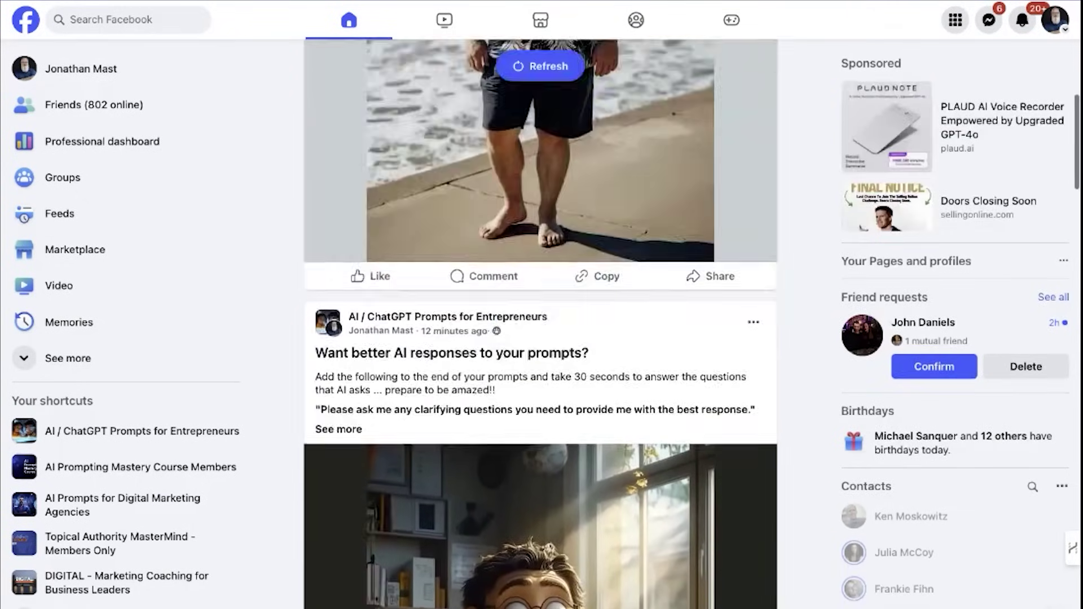
pyautogui.scroll(-1, 541, 322)
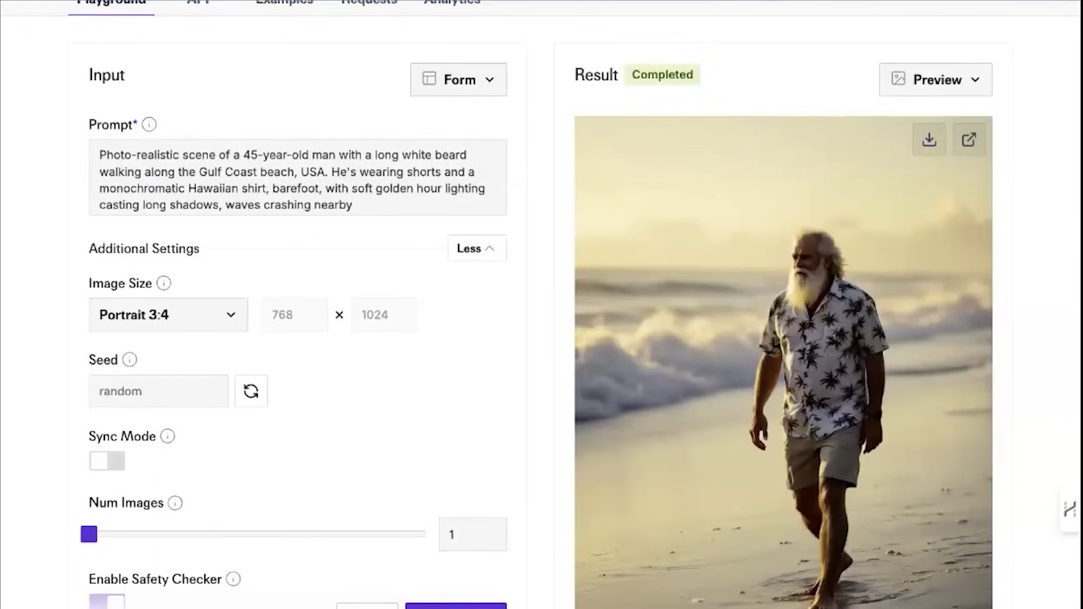
# - Open the FLUX1.1 [pro] request history and reload the October 22nd, 2024 2:05:29 PM beach request in the playground
pyautogui.scroll(5, 541, 339)
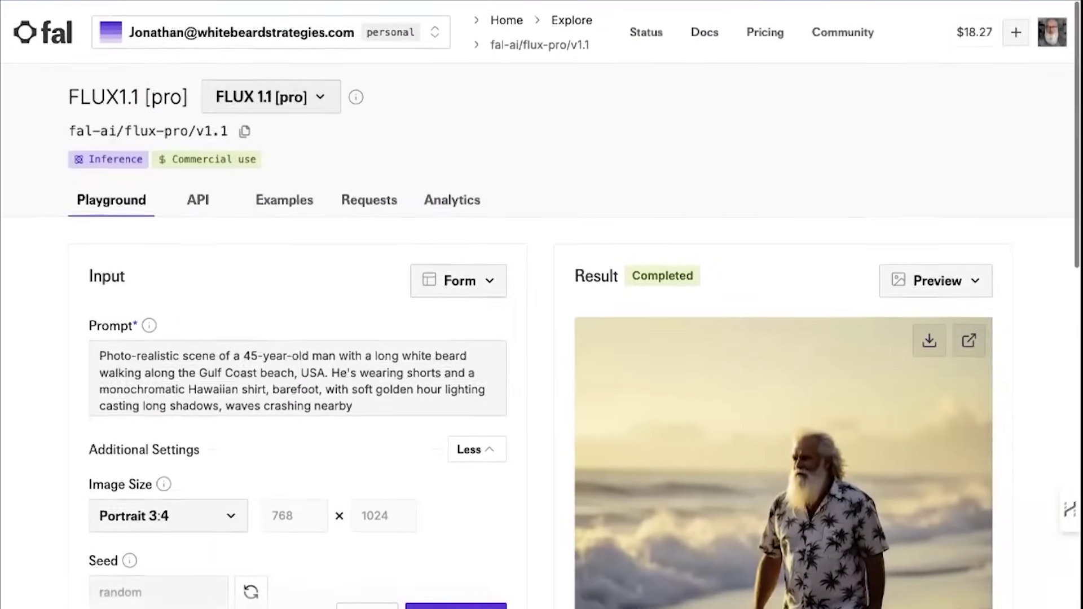
pyautogui.rightClick(42, 32)
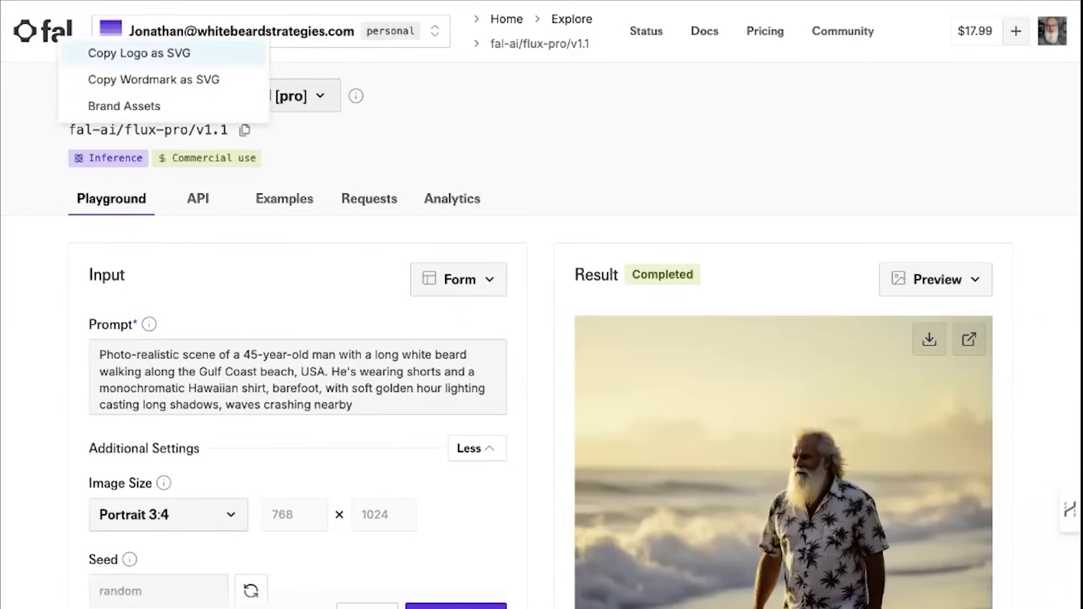
pyautogui.press('Escape')
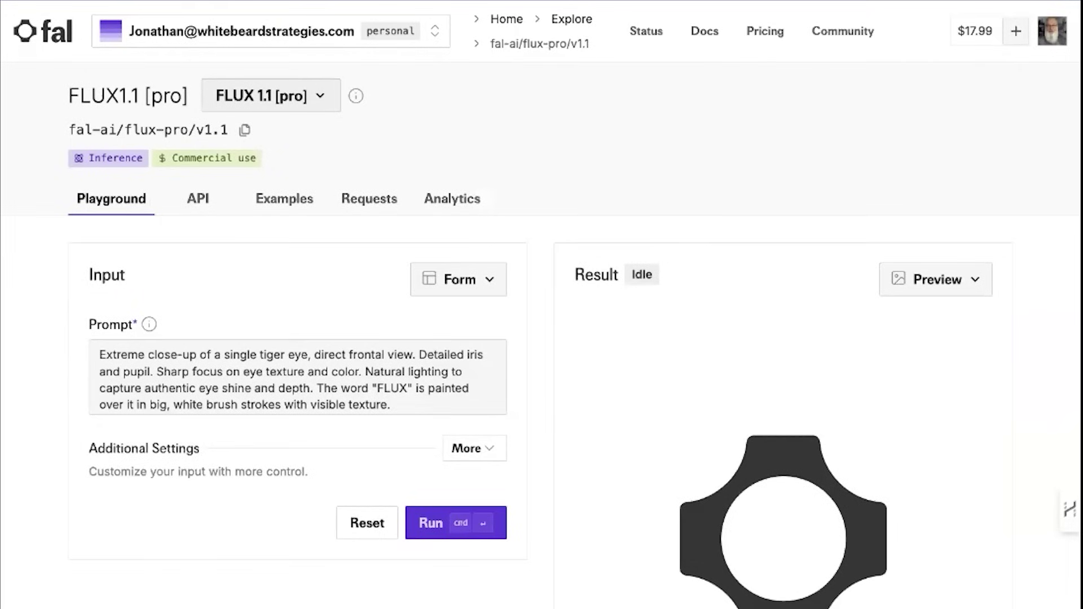
pyautogui.click(369, 199)
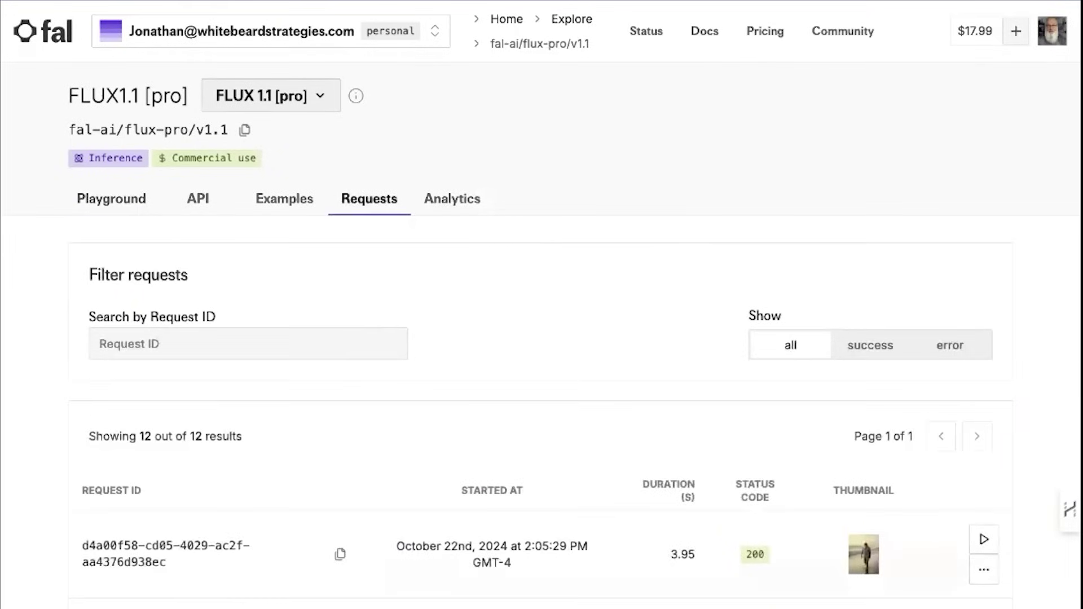
pyautogui.click(111, 199)
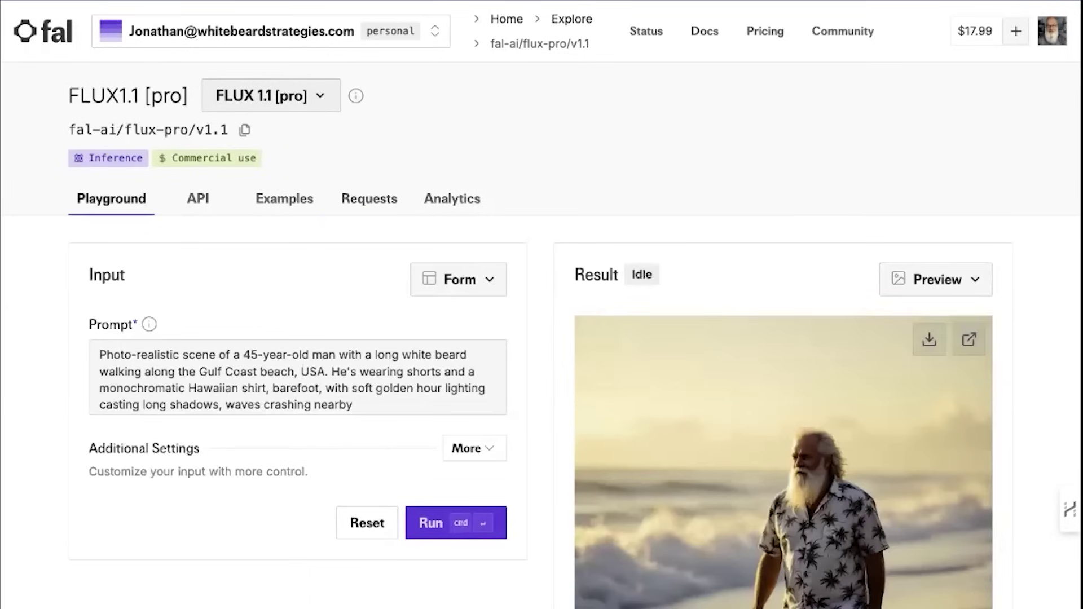
# - Examine the beach prompt and the generated image of the bearded man in the Hawaiian shirt
pyautogui.scroll(-3, 541, 338)
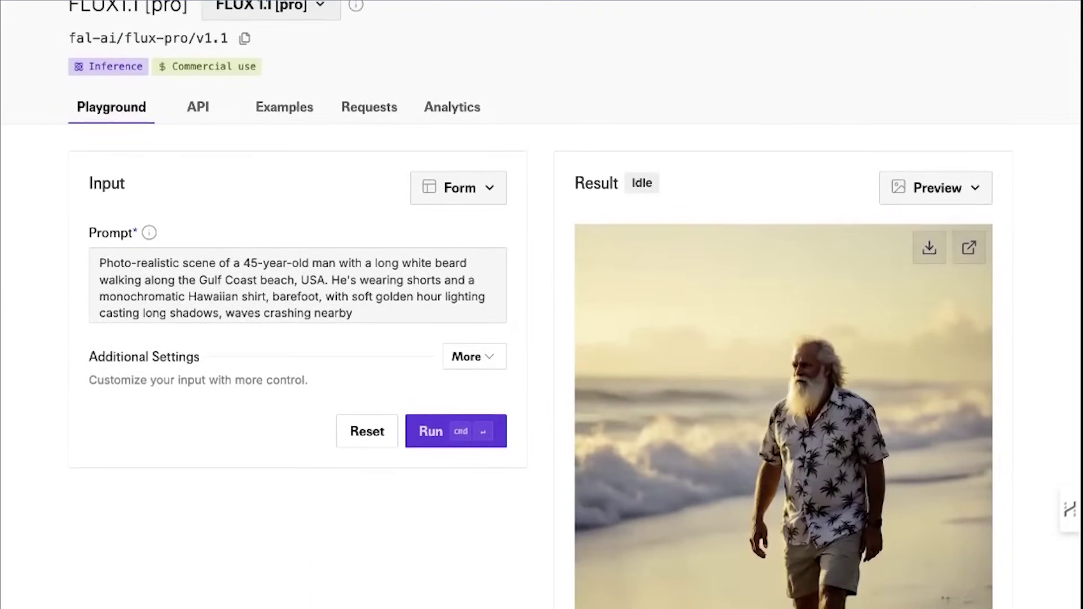
pyautogui.scroll(-5, 573, 305)
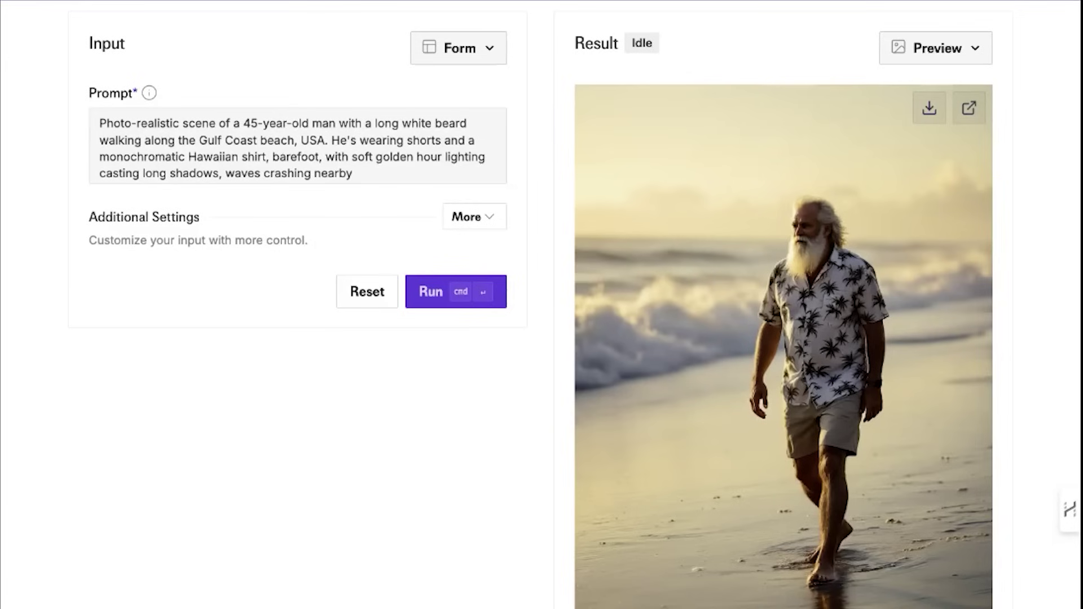
pyautogui.scroll(-2, 584, 305)
pyautogui.scroll(1, 584, 306)
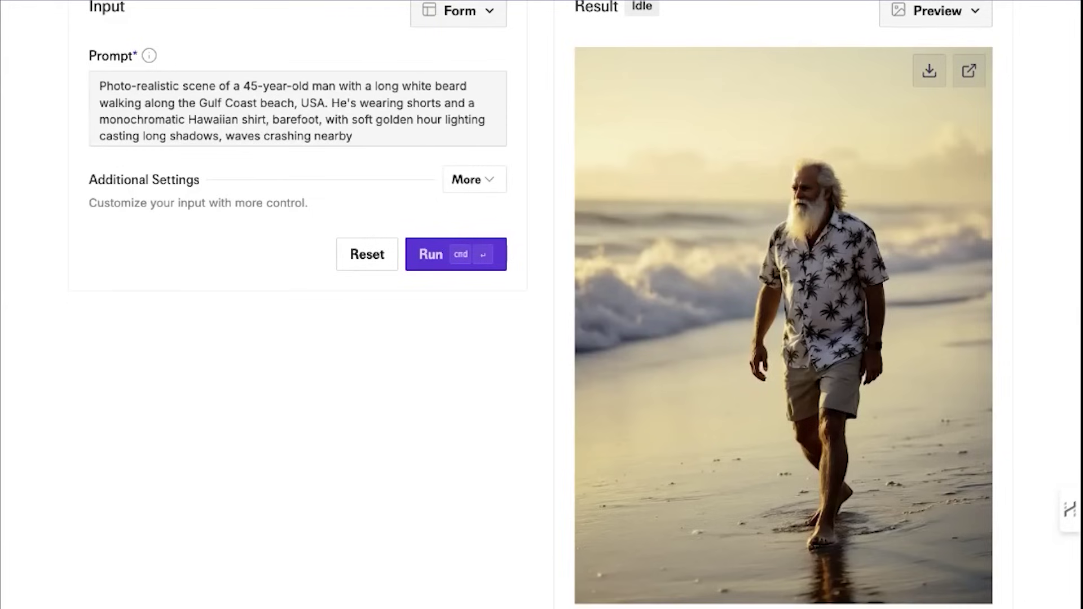
pyautogui.scroll(2, 584, 306)
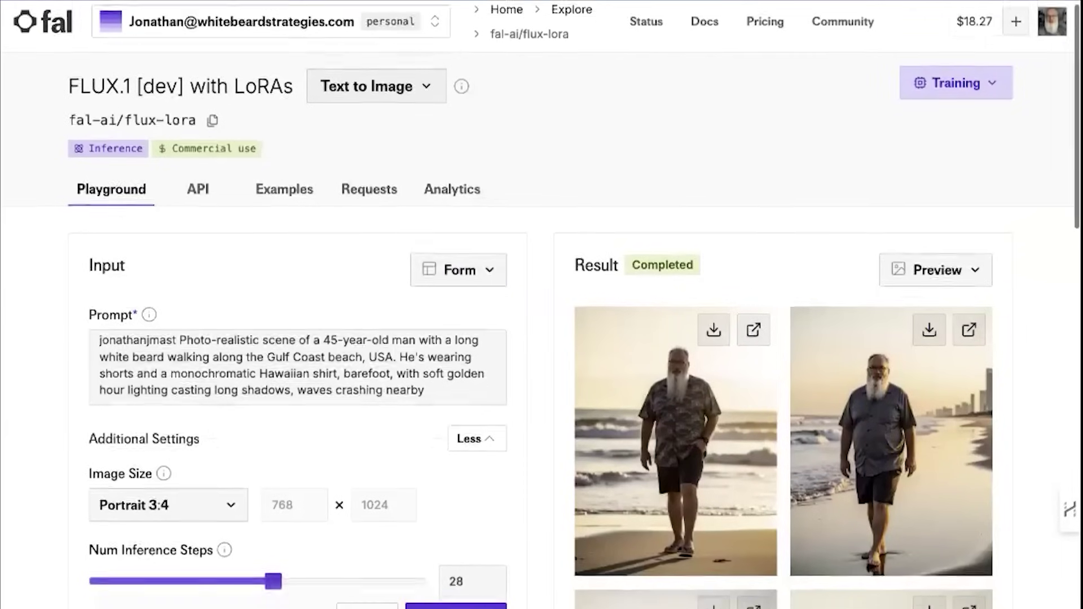
# - Review the FLUX.1 [dev] with LoRAs beach prompt, its settings and the generated portrait images
pyautogui.scroll(-3, 543, 305)
pyautogui.scroll(-1, 542, 305)
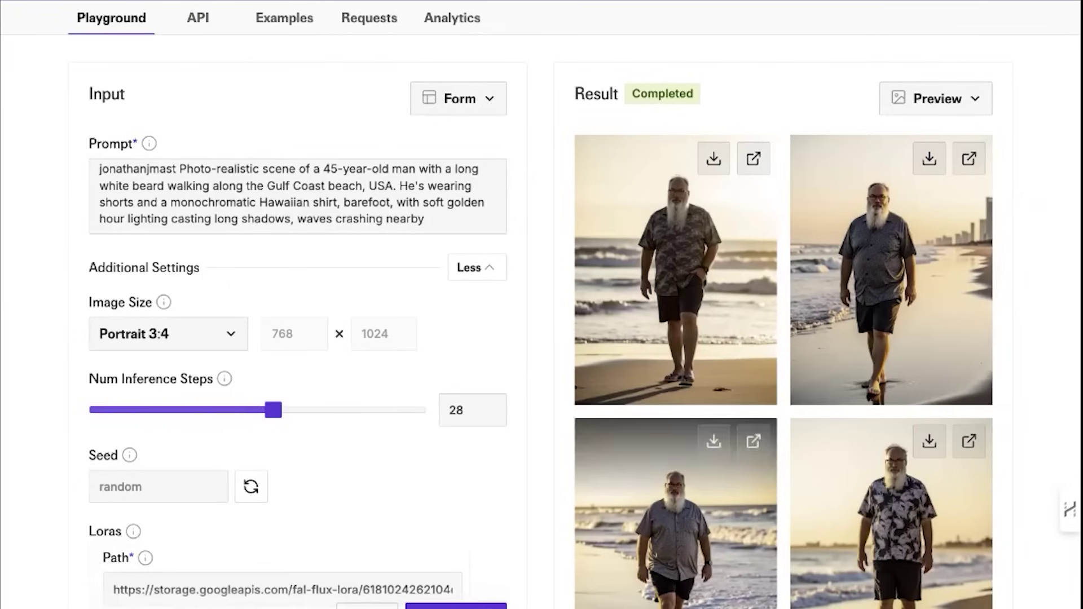
pyautogui.scroll(-2, 542, 306)
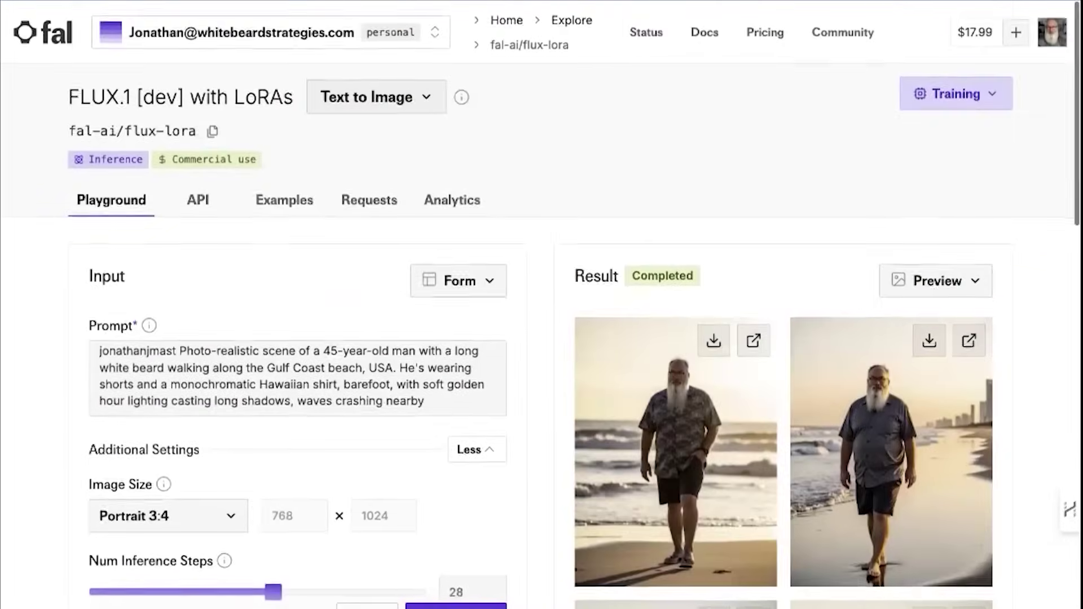
# - Open the FLUX.1 [dev] with LoRAs request history and go to its second page
pyautogui.click(369, 200)
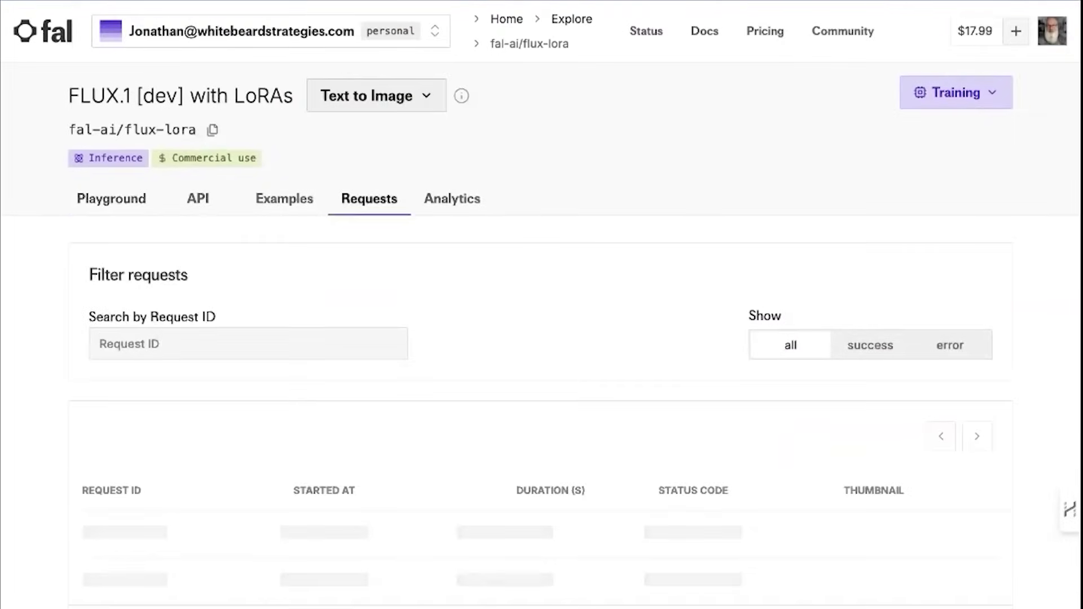
pyautogui.scroll(-2, 542, 339)
pyautogui.scroll(-20, 542, 338)
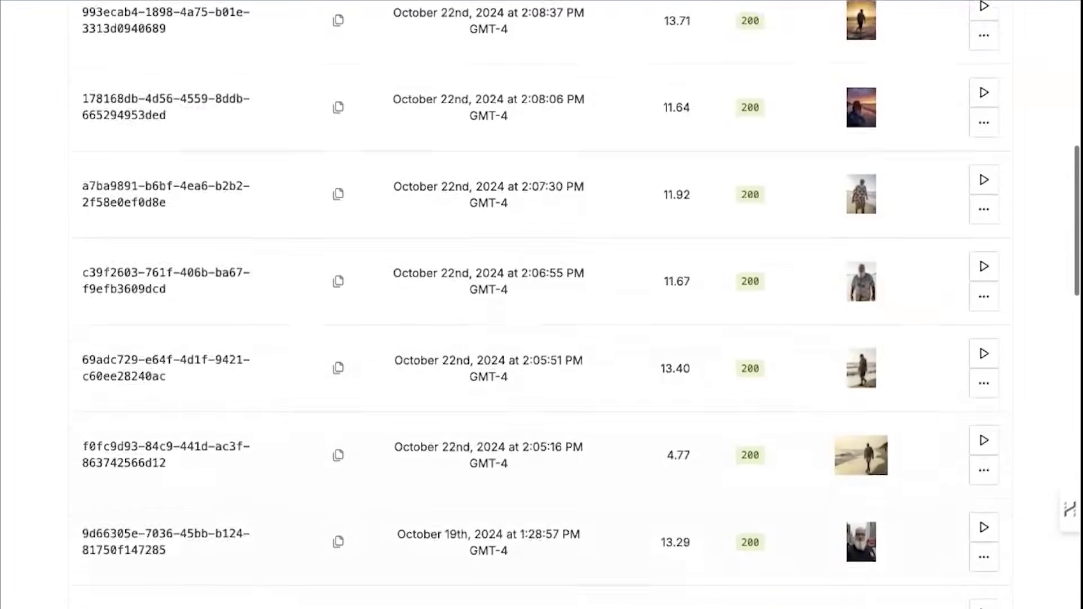
pyautogui.scroll(-7, 542, 305)
pyautogui.scroll(9, 542, 305)
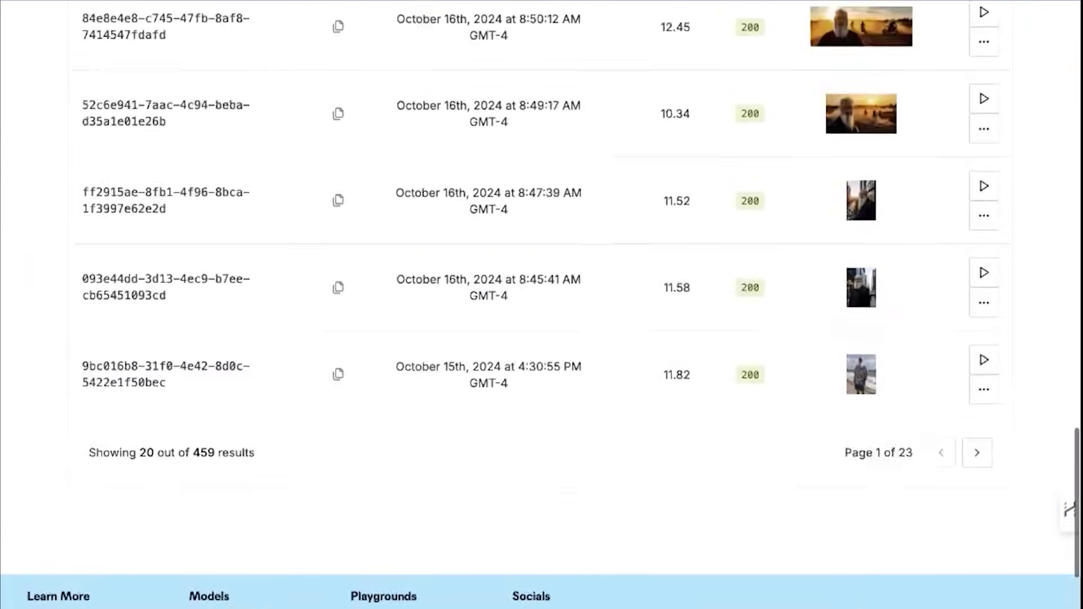
pyautogui.scroll(-10, 542, 305)
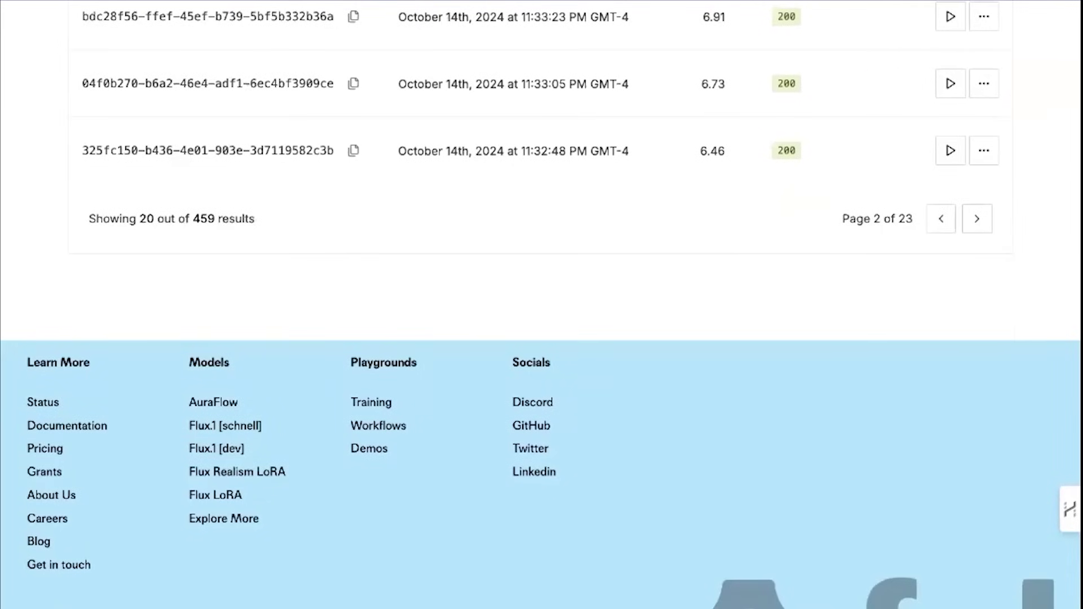
# - Load the October 14th, 2024 11:33:05 PM request in the playground and review its rugged entrepreneur prompt and images
pyautogui.scroll(3, 541, 305)
pyautogui.scroll(-3, 543, 305)
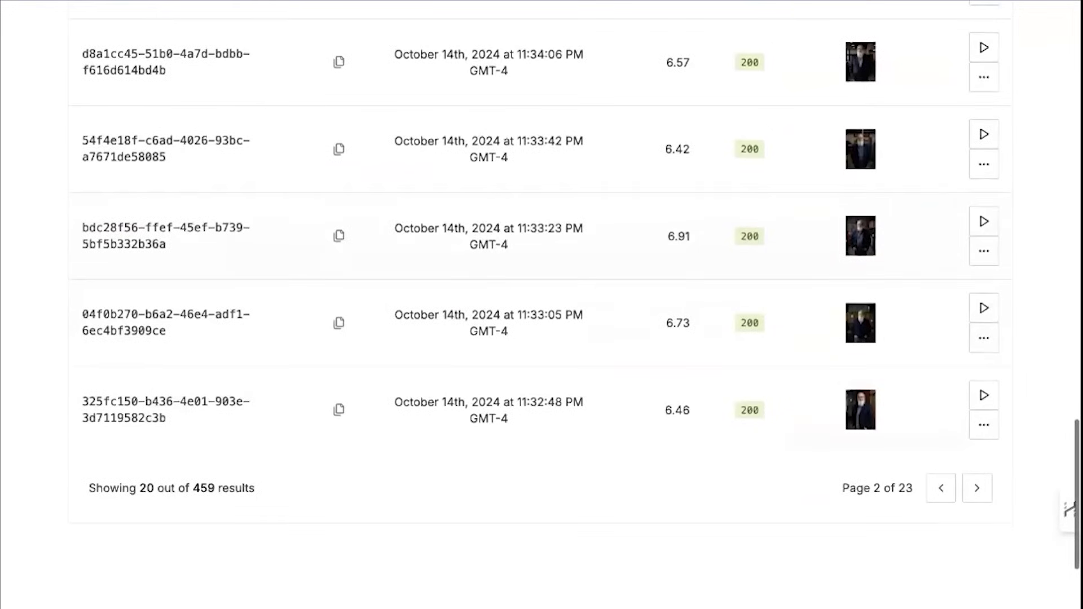
pyautogui.scroll(1, 541, 304)
pyautogui.scroll(1, 985, 423)
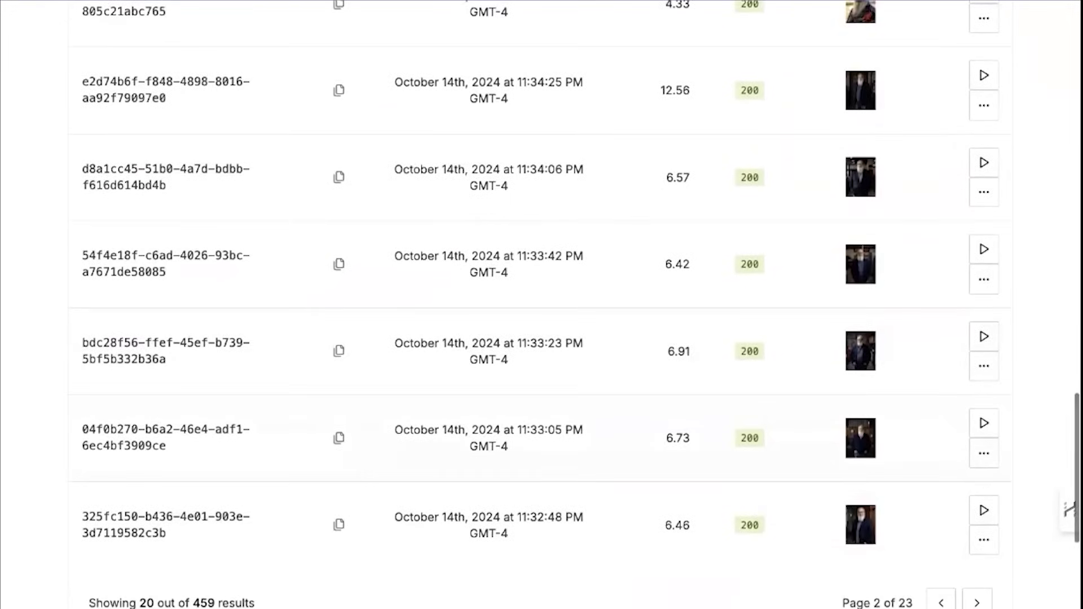
pyautogui.click(984, 423)
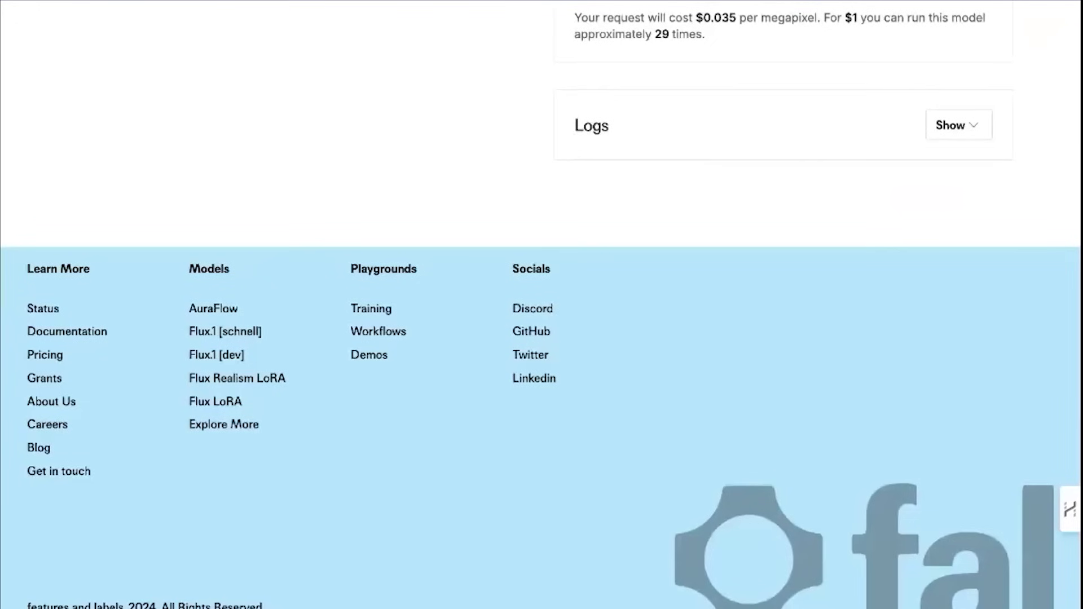
pyautogui.scroll(10, 542, 305)
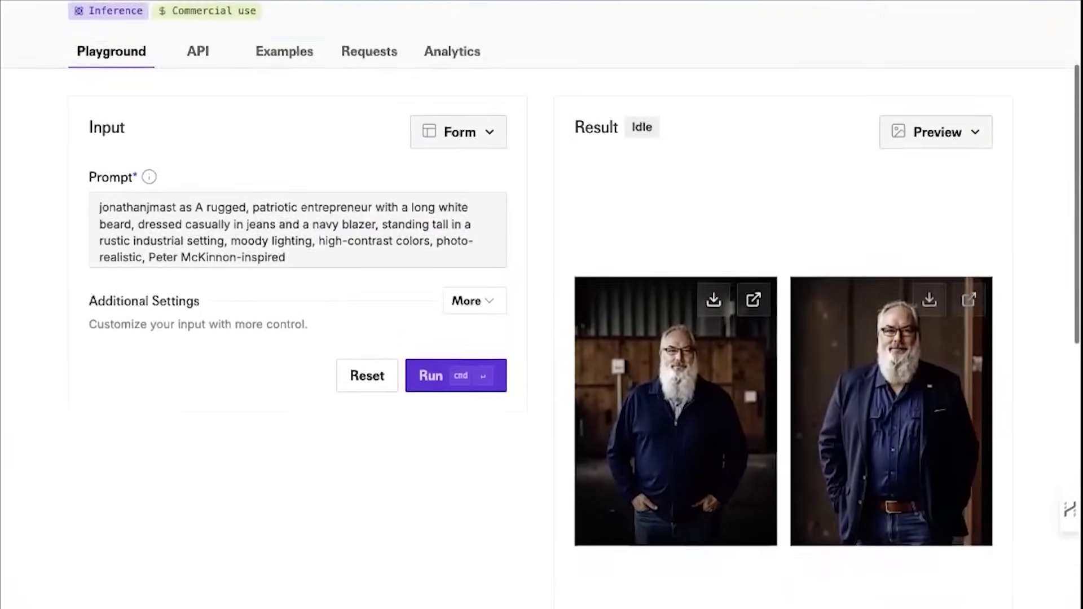
pyautogui.scroll(-1, 542, 305)
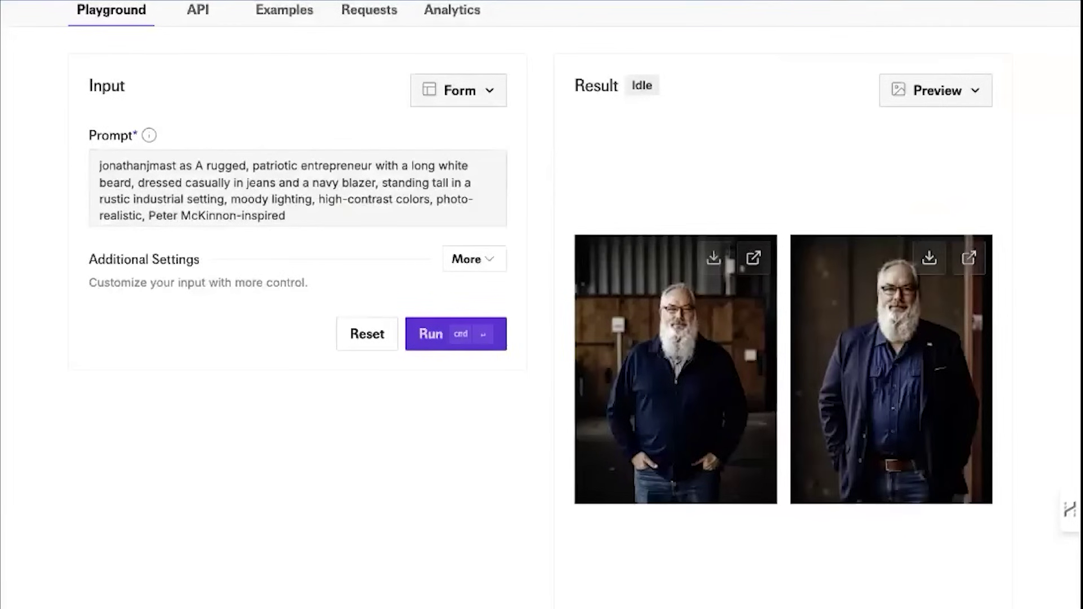
pyautogui.scroll(1, 573, 282)
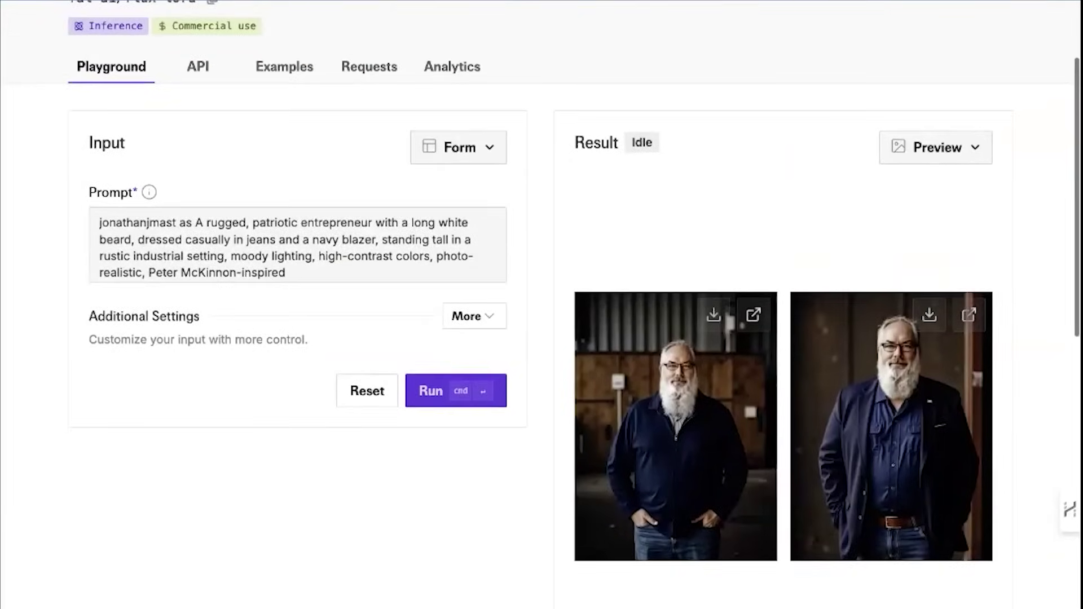
# - From the request history, load the October 16th, 2024 8:50:12 AM motocross request and review its prompt and images
pyautogui.click(369, 67)
pyautogui.scroll(-15, 542, 304)
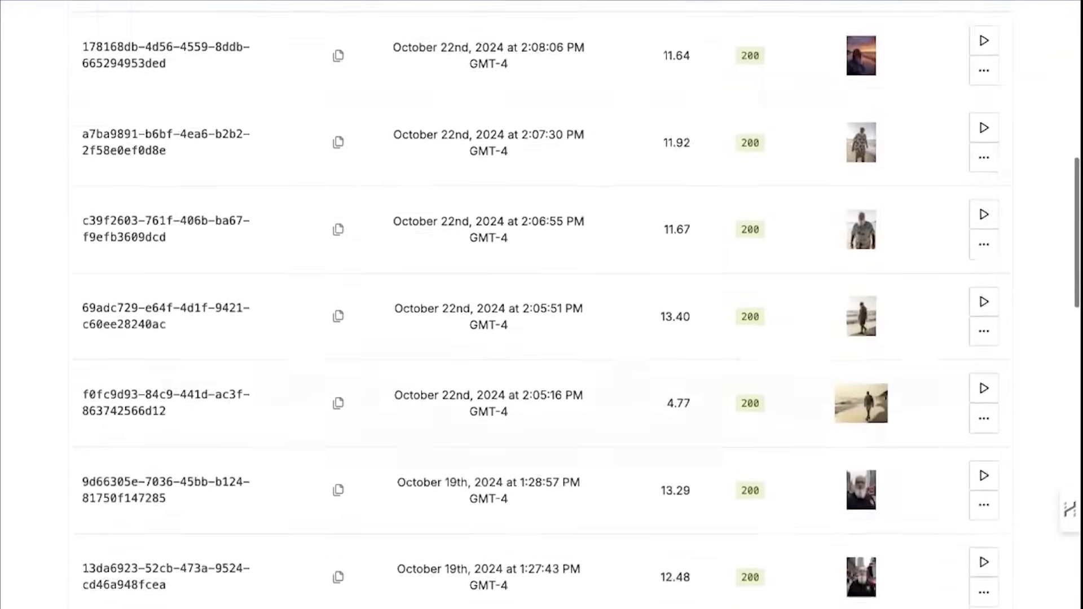
pyautogui.scroll(-5, 541, 304)
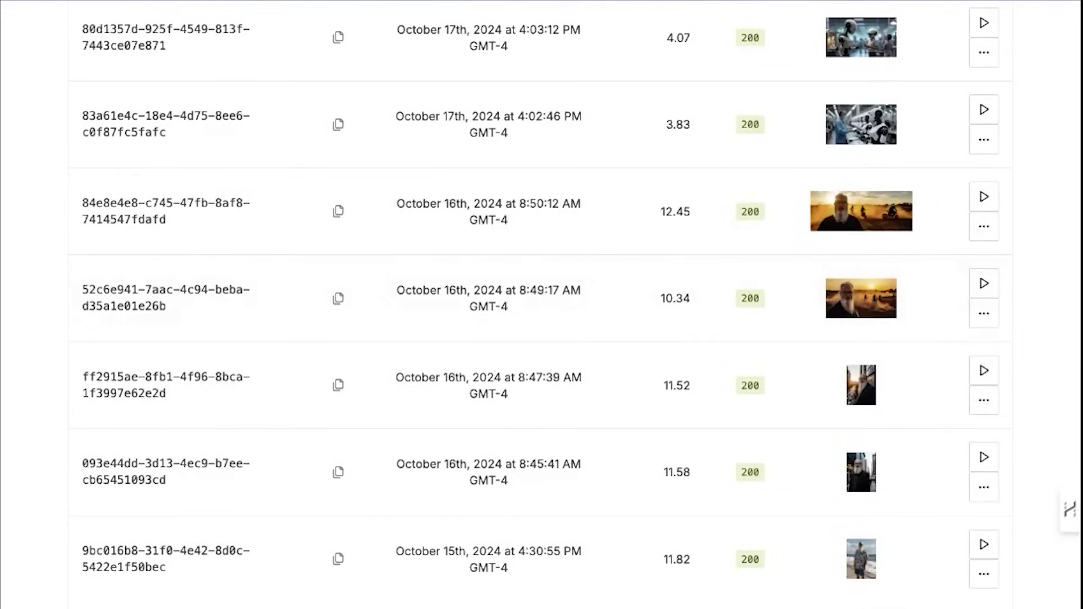
pyautogui.click(985, 196)
pyautogui.scroll(8, 542, 305)
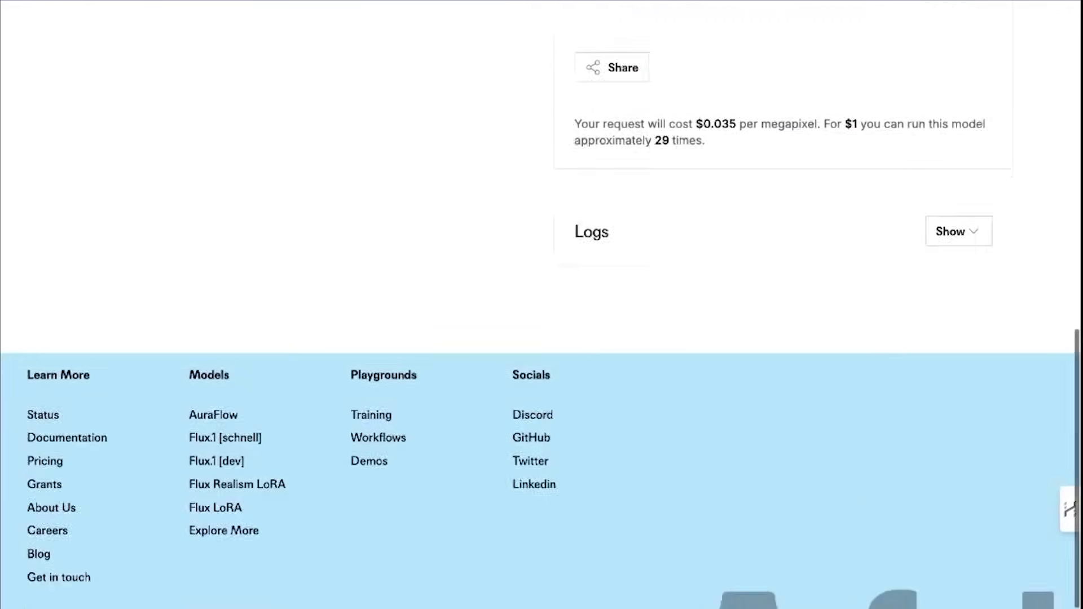
pyautogui.scroll(4, 542, 305)
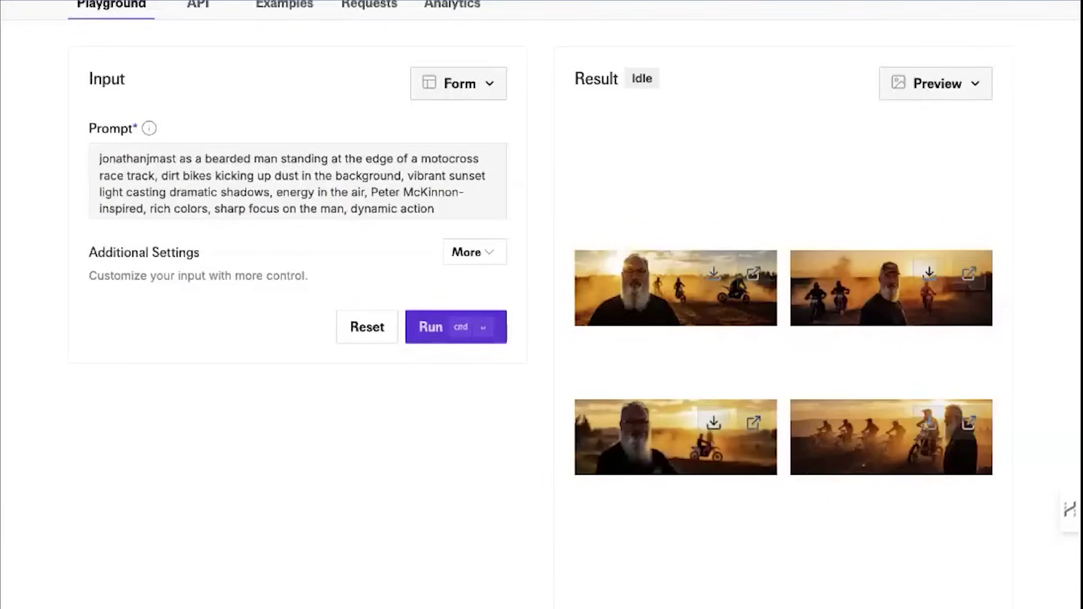
# - Go to page 3 of the request history and load the October 14th, 2024 11:32:30 PM request in the playground
pyautogui.scroll(1, 542, 254)
pyautogui.click(369, 37)
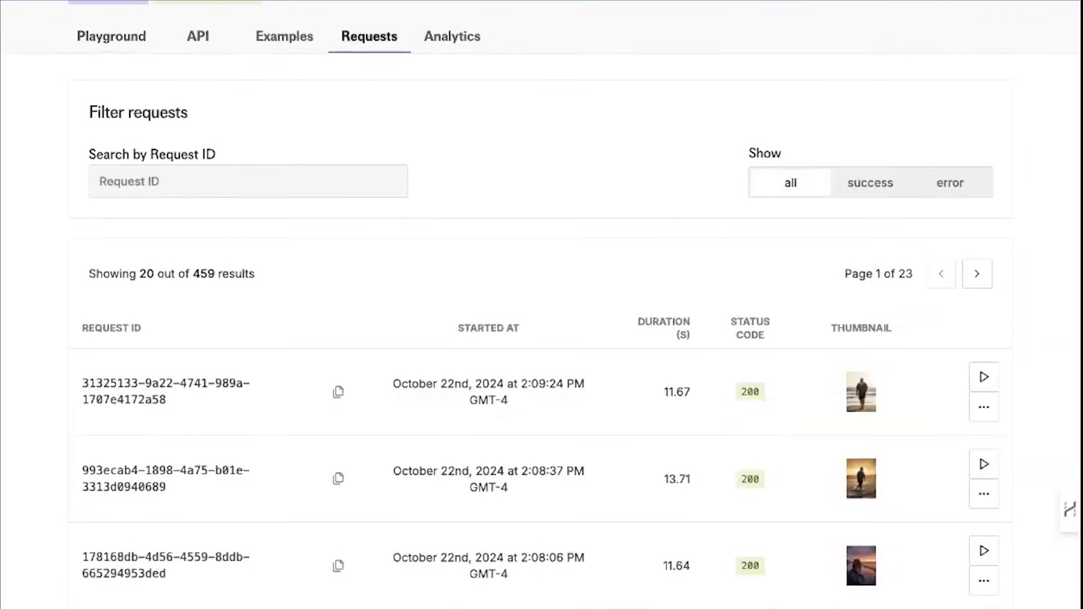
pyautogui.click(977, 273)
pyautogui.click(978, 274)
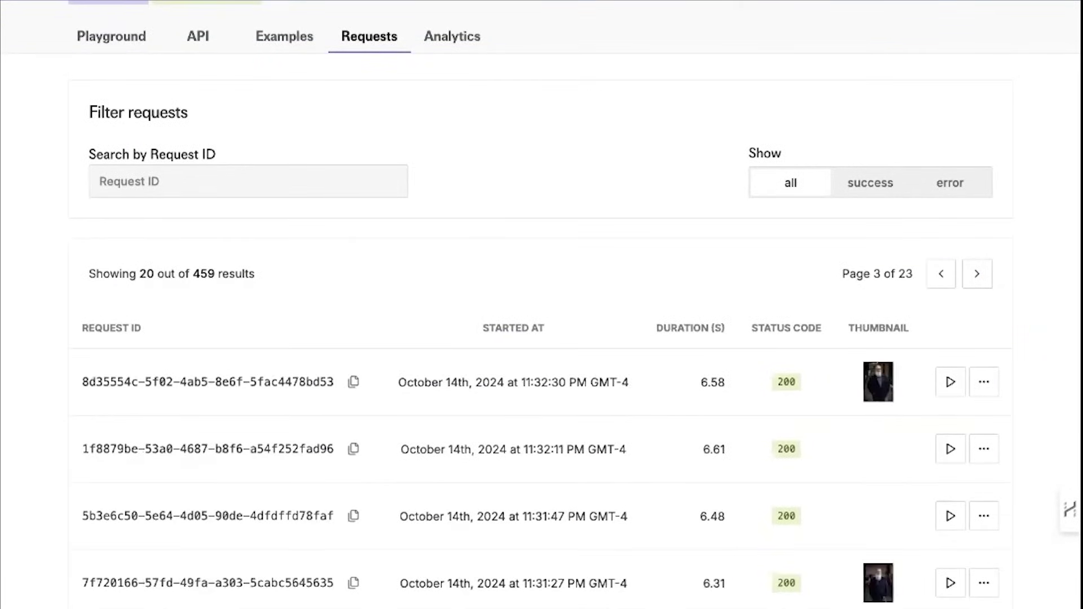
pyautogui.scroll(-3, 542, 304)
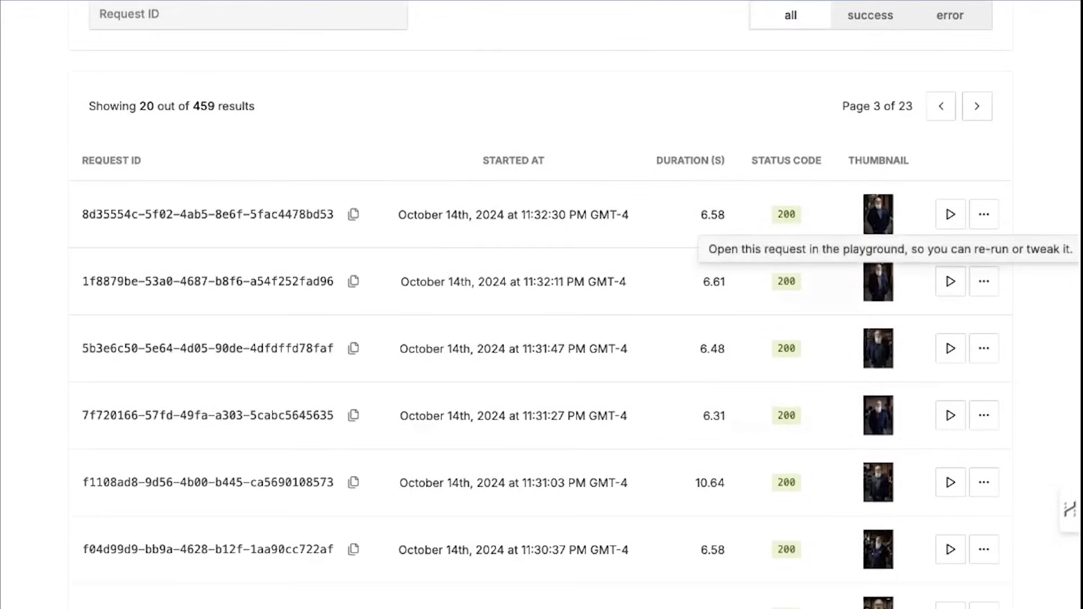
pyautogui.click(951, 214)
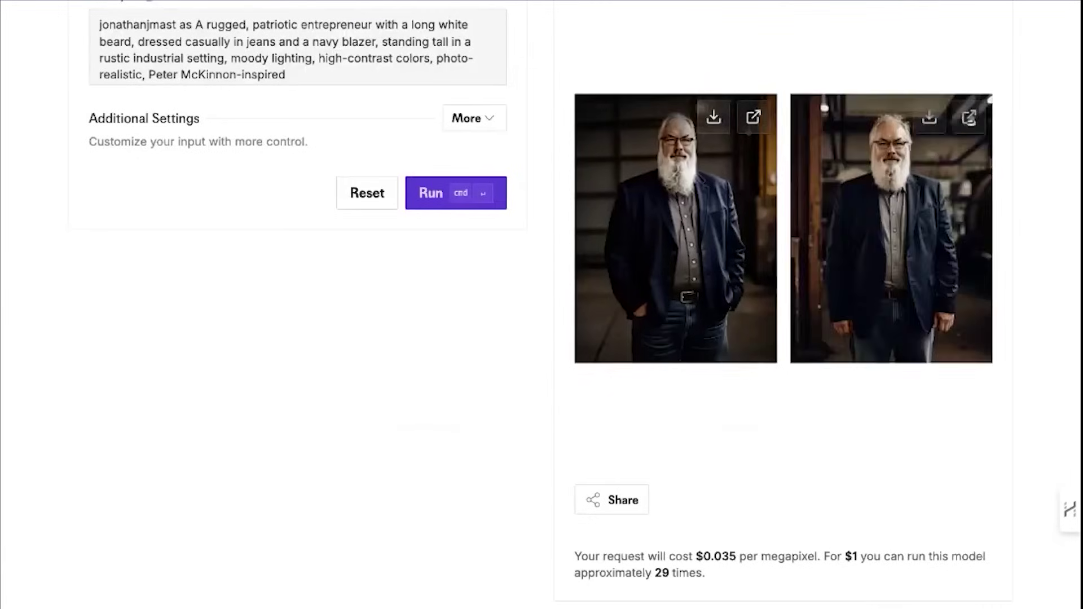
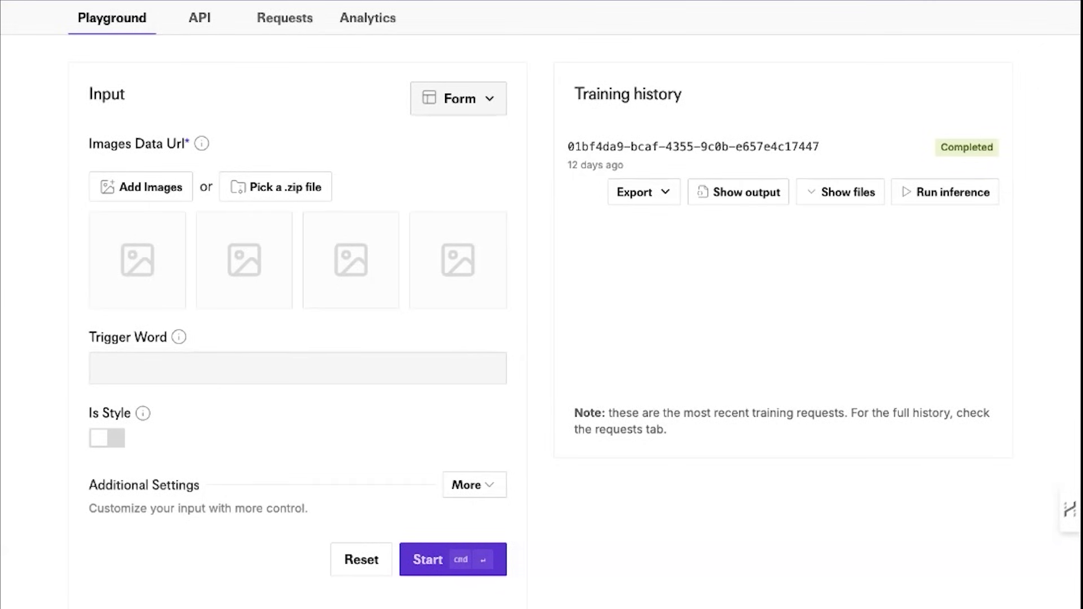
pyautogui.scroll(1, 541, 304)
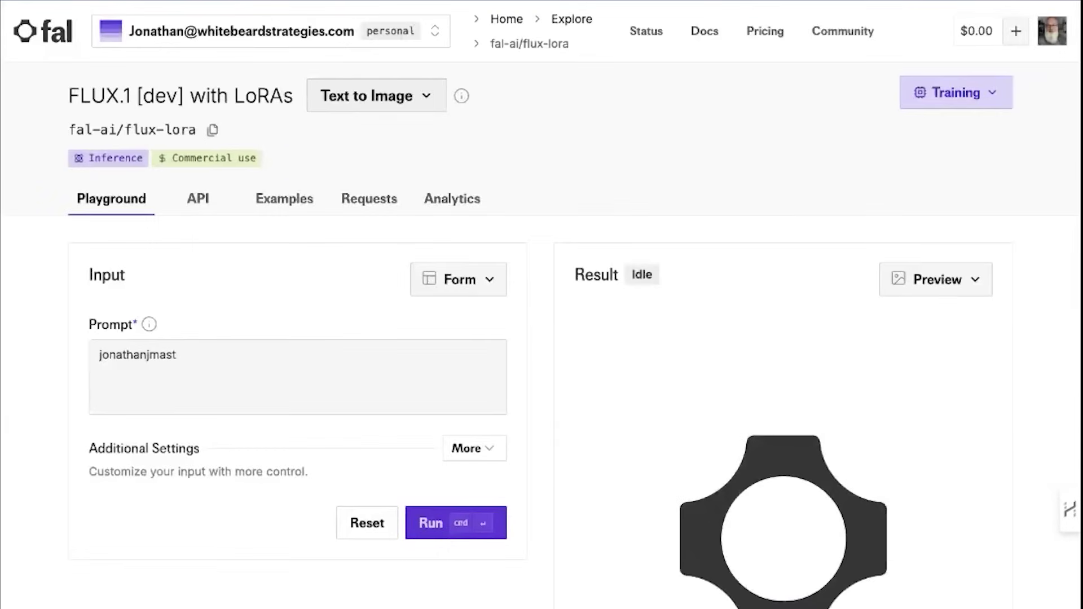
# - Extend the trigger word in the prompt into a sample training photo name with the prefix "photo_of_" and the suffix "_0001"
pyautogui.click(99, 354)
pyautogui.write('photo_of')
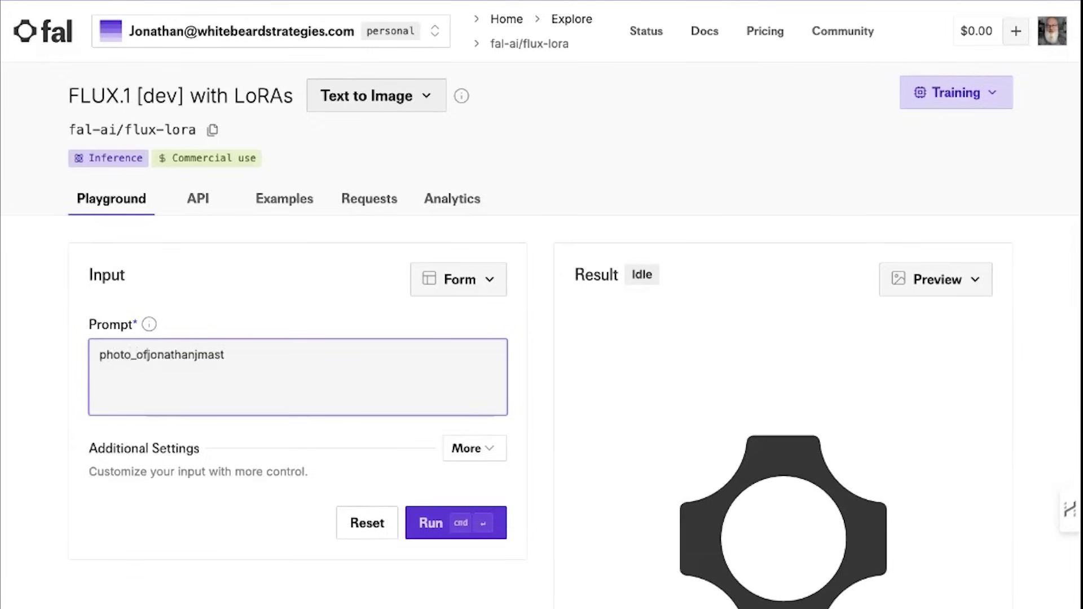
pyautogui.write('_')
pyautogui.press('Right')
pyautogui.press('Right')
pyautogui.press('Right')
pyautogui.press('Right')
pyautogui.press('Right')
pyautogui.press('Right')
pyautogui.press('Right')
pyautogui.press('Right')
pyautogui.press('Right')
pyautogui.press('Right')
pyautogui.press('Right')
pyautogui.press('Right')
pyautogui.press('Right')
pyautogui.write('_')
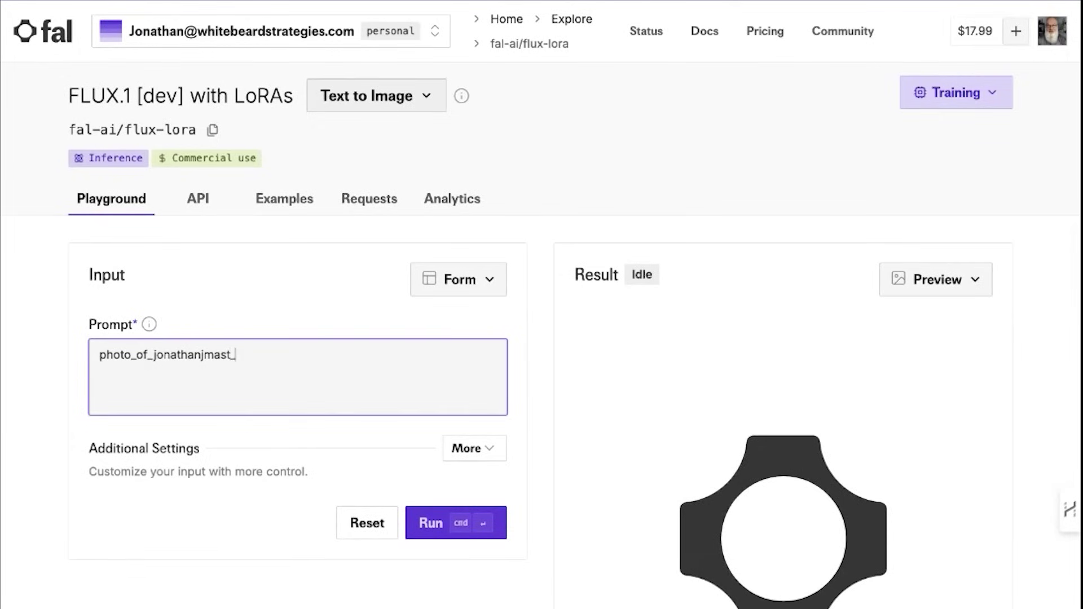
pyautogui.write('0001')
# - Copy the sample photo name onto three new prompt lines, numbering them 0002, 0003 and 0004
pyautogui.press('super+a')
pyautogui.press('super+c')
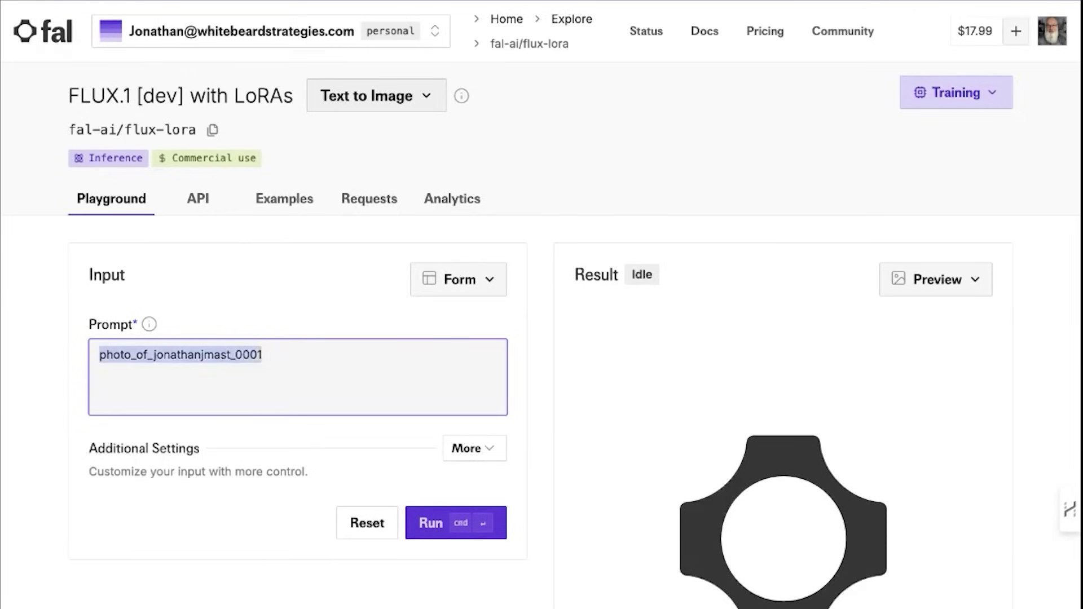
pyautogui.click(263, 355)
pyautogui.press('Return')
pyautogui.press('super+v')
pyautogui.press('BackSpace')
pyautogui.write('2')
pyautogui.press('Return')
pyautogui.press('super+v')
pyautogui.press('BackSpace')
pyautogui.write('3')
pyautogui.press('Return')
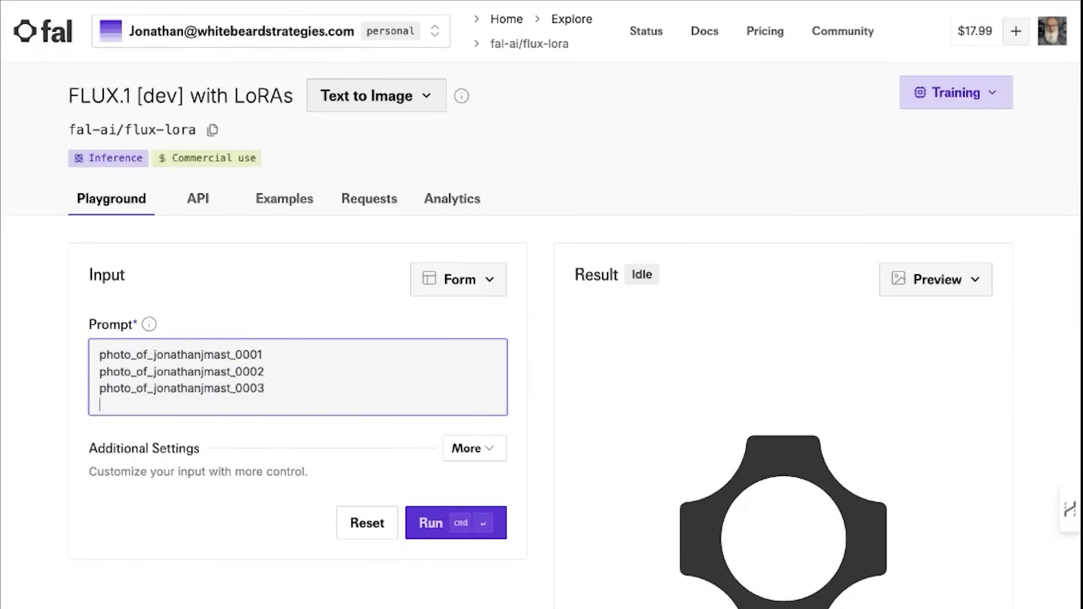
pyautogui.press('super+v')
pyautogui.press('BackSpace')
pyautogui.write('4')
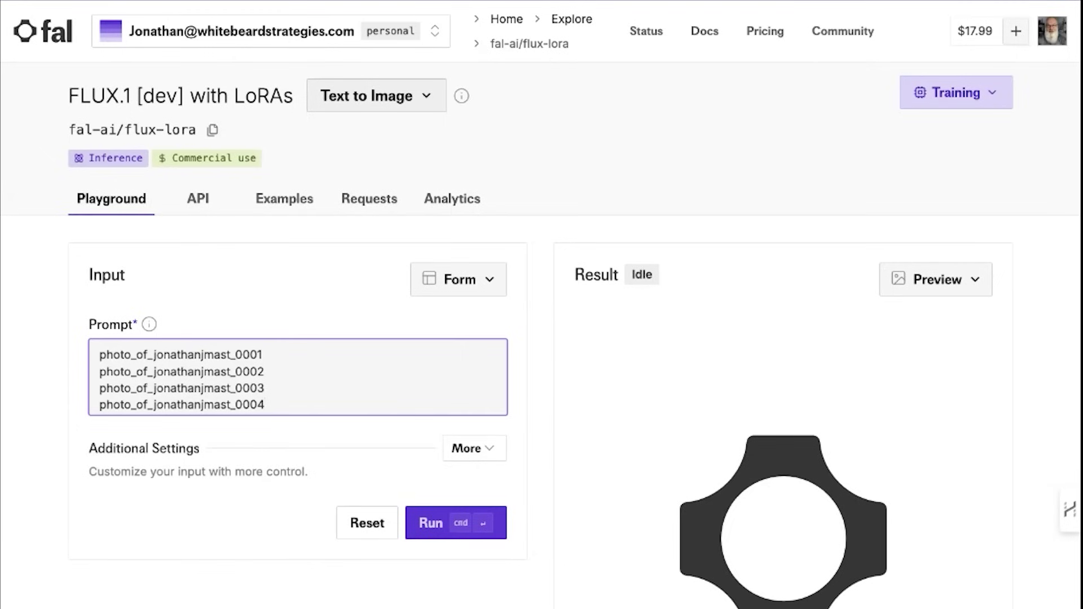
# - Open the Train Flux LoRA form and place the cursor in its empty Trigger Word field
pyautogui.scroll(-4, 542, 305)
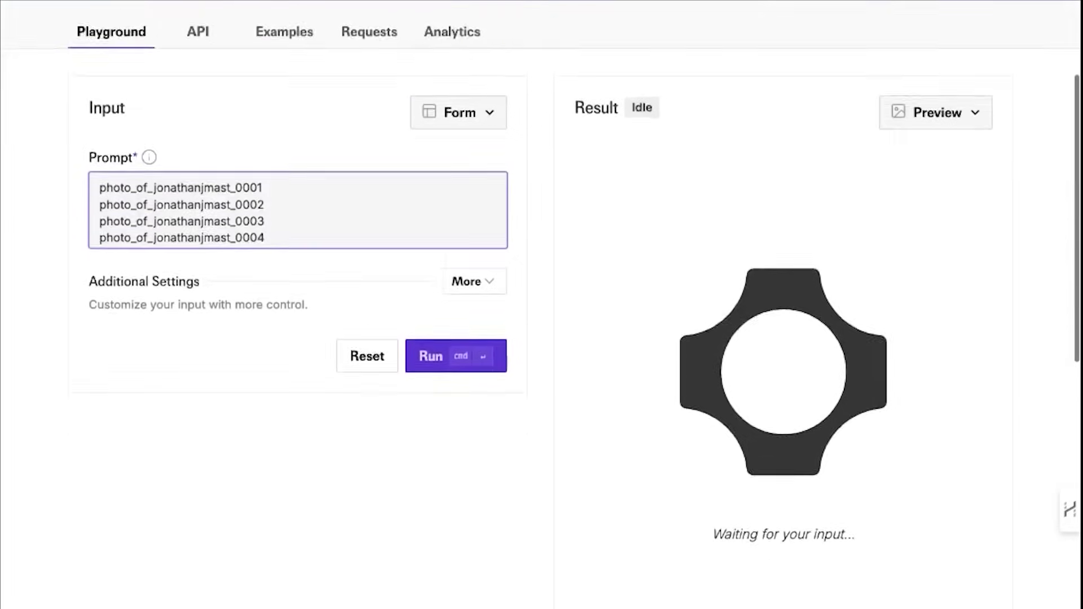
pyautogui.scroll(3, 541, 304)
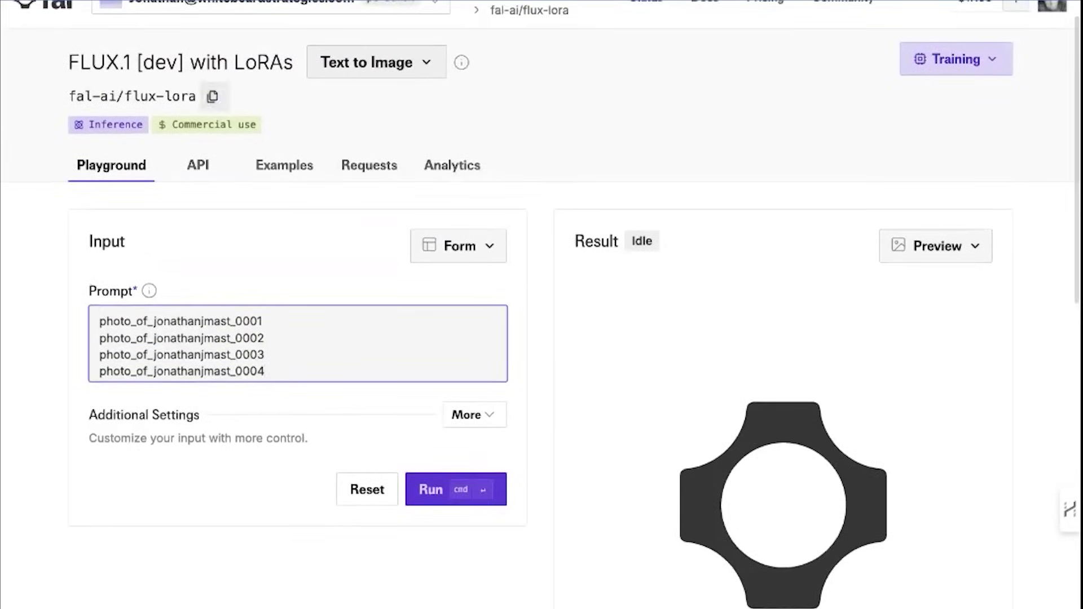
pyautogui.scroll(1, 542, 305)
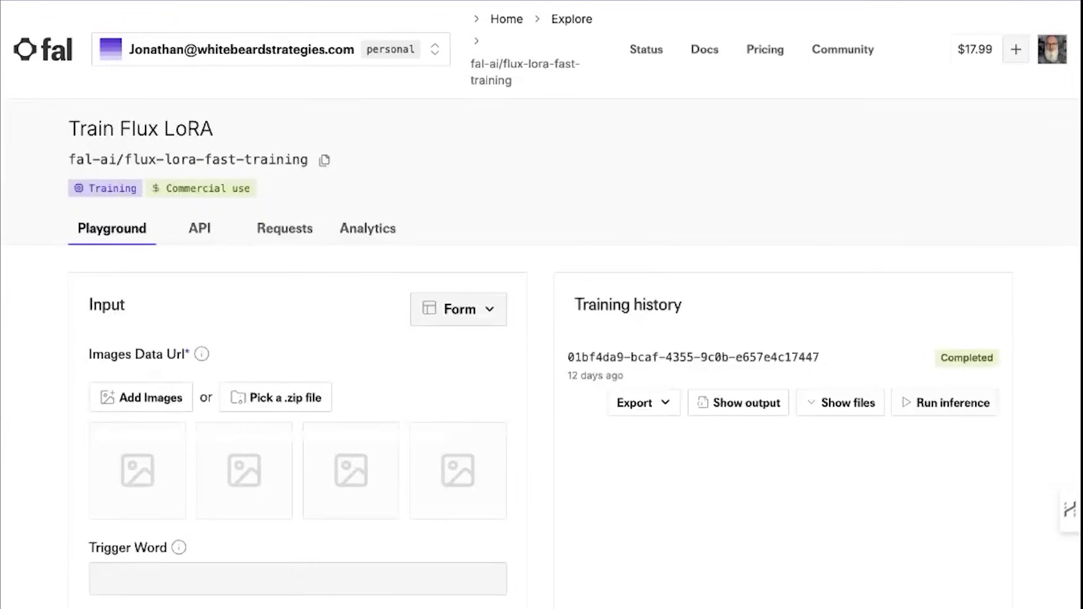
pyautogui.scroll(-3, 542, 305)
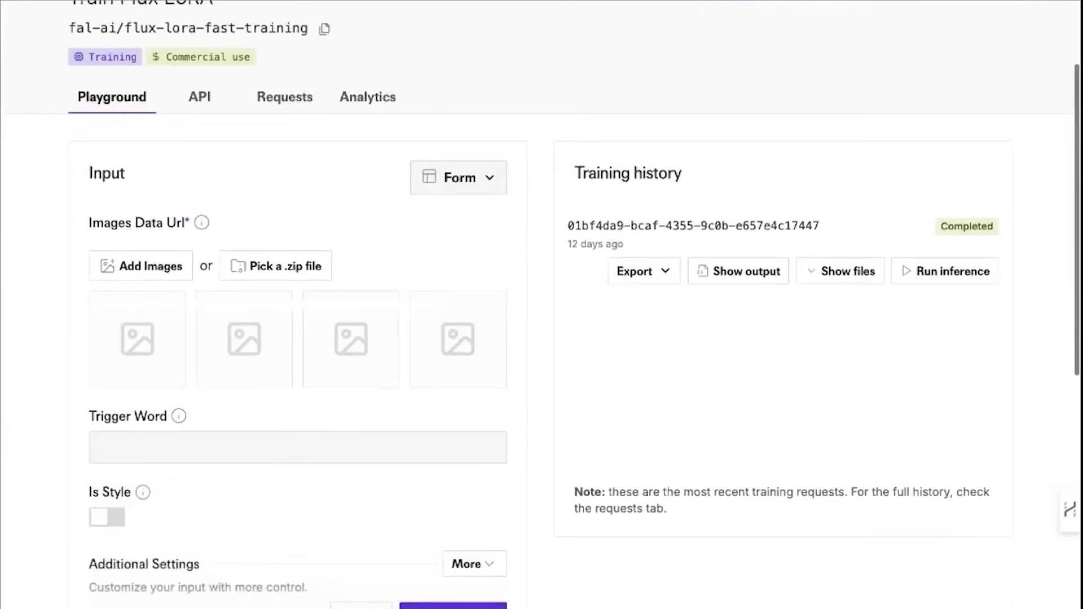
pyautogui.click(100, 448)
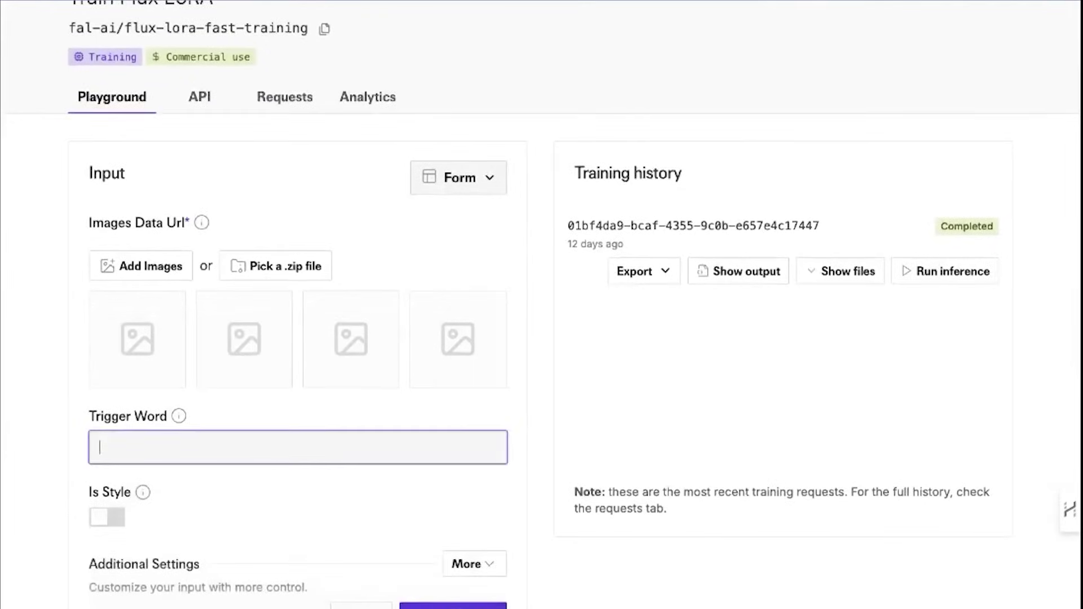
# - Return to the FLUX.1 [dev] with LoRAs playground and enter the trained model's trigger word as the prompt
pyautogui.write('jonathanjmast')
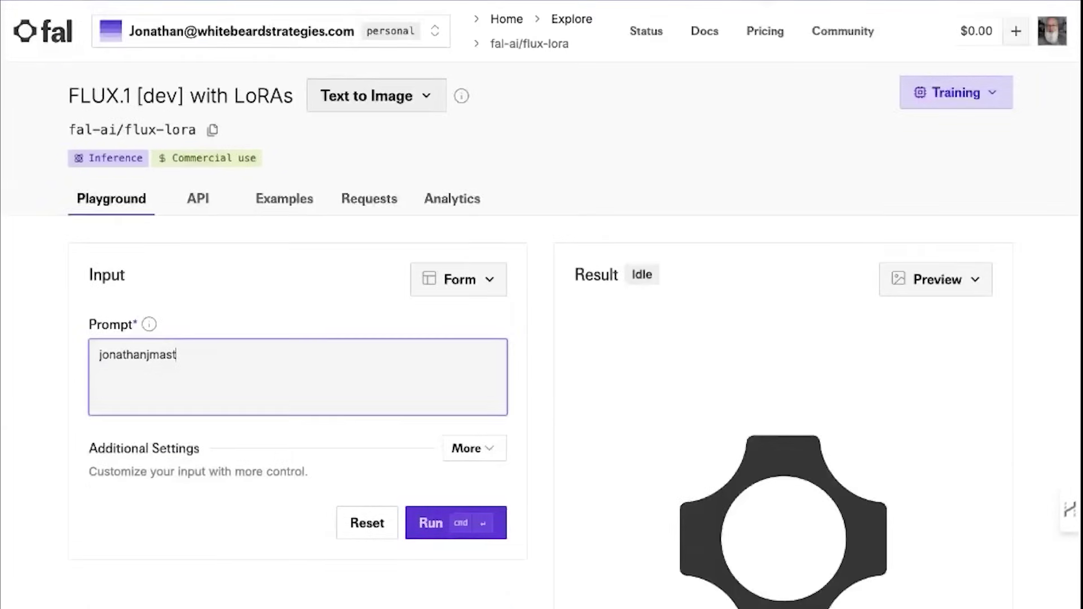
pyautogui.press('super+a')
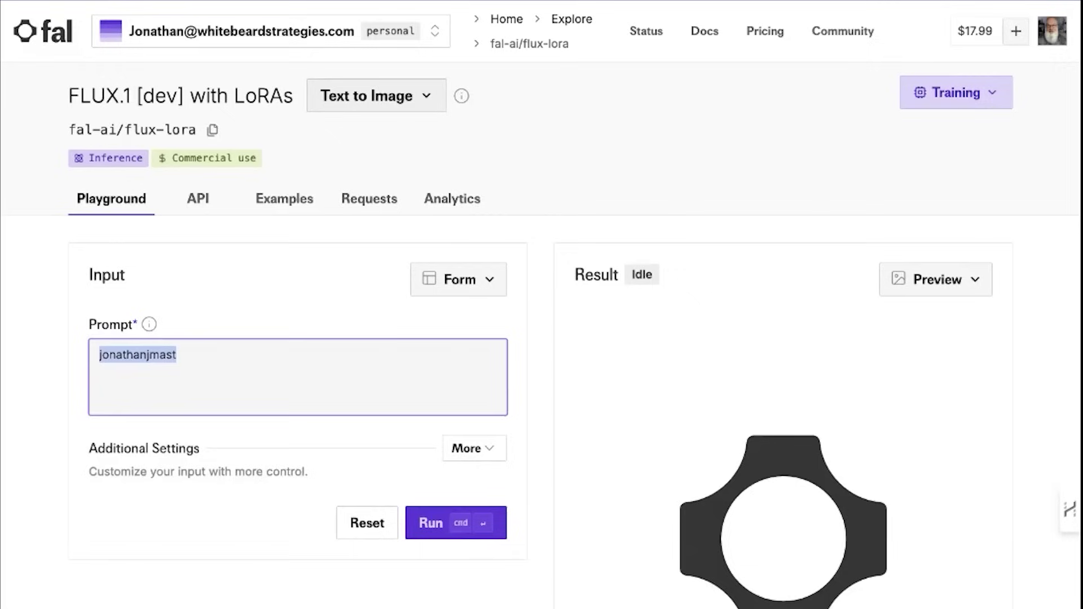
pyautogui.press('Right')
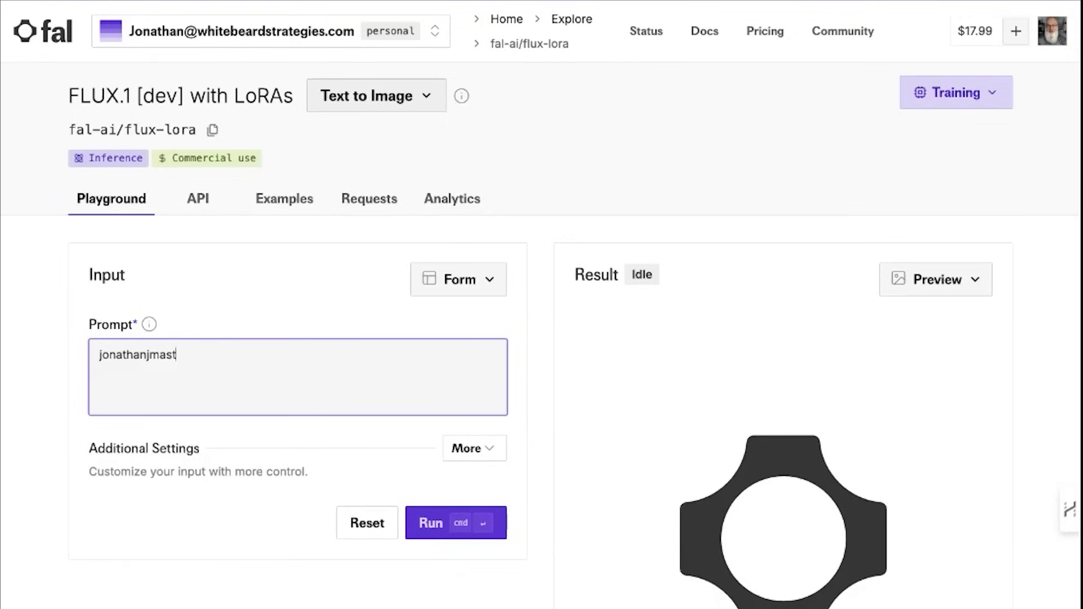
# - Expand the additional settings and look through the available image size presets
pyautogui.press('Tab')
pyautogui.press('Return')
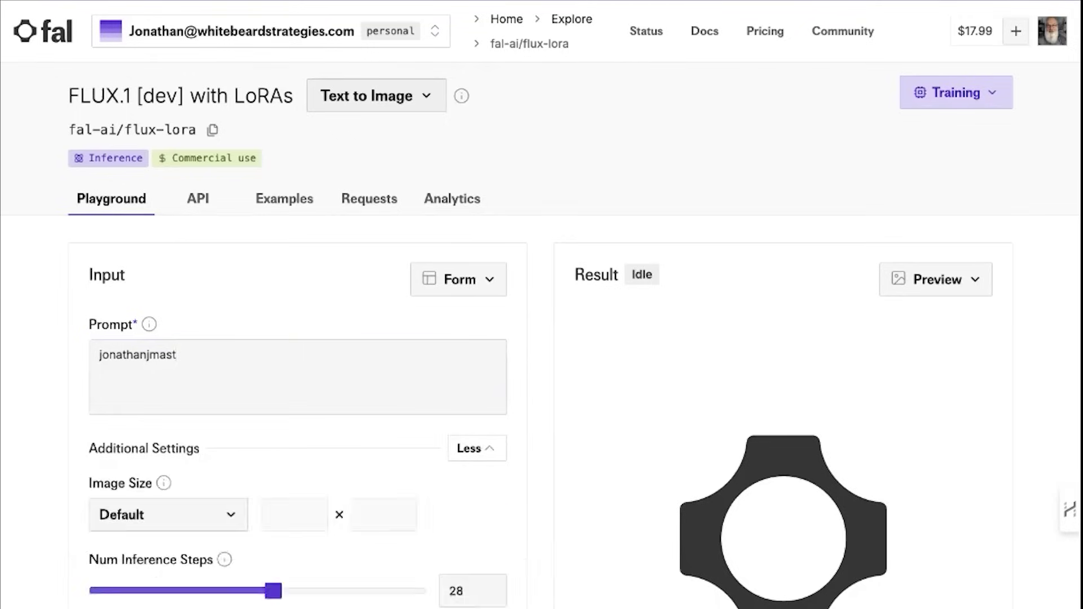
pyautogui.scroll(-6, 542, 305)
pyautogui.press('Tab')
pyautogui.press('Return')
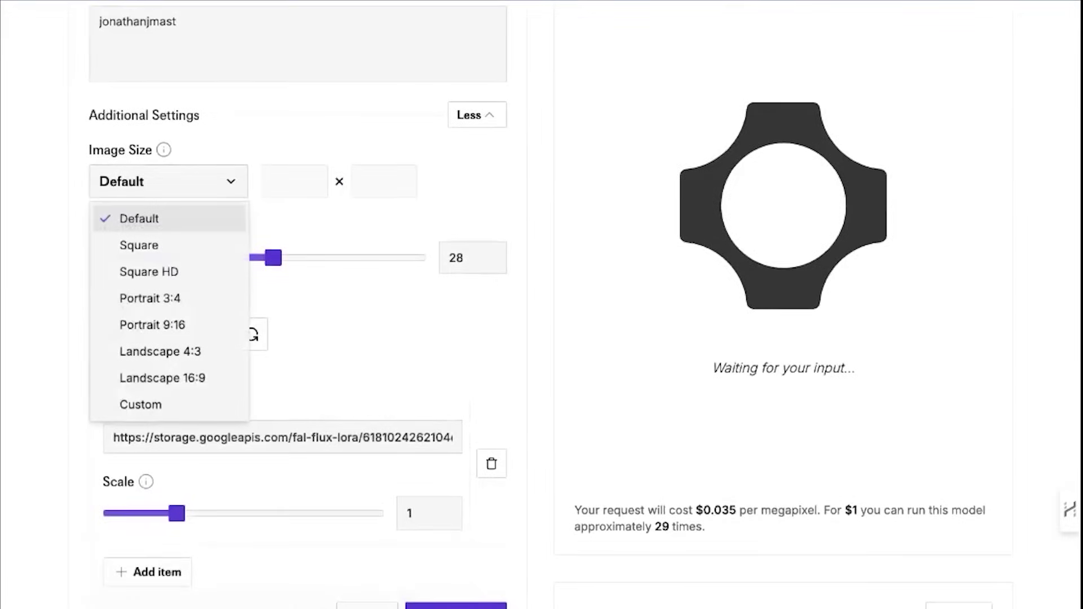
pyautogui.press('Down')
pyautogui.press('Down')
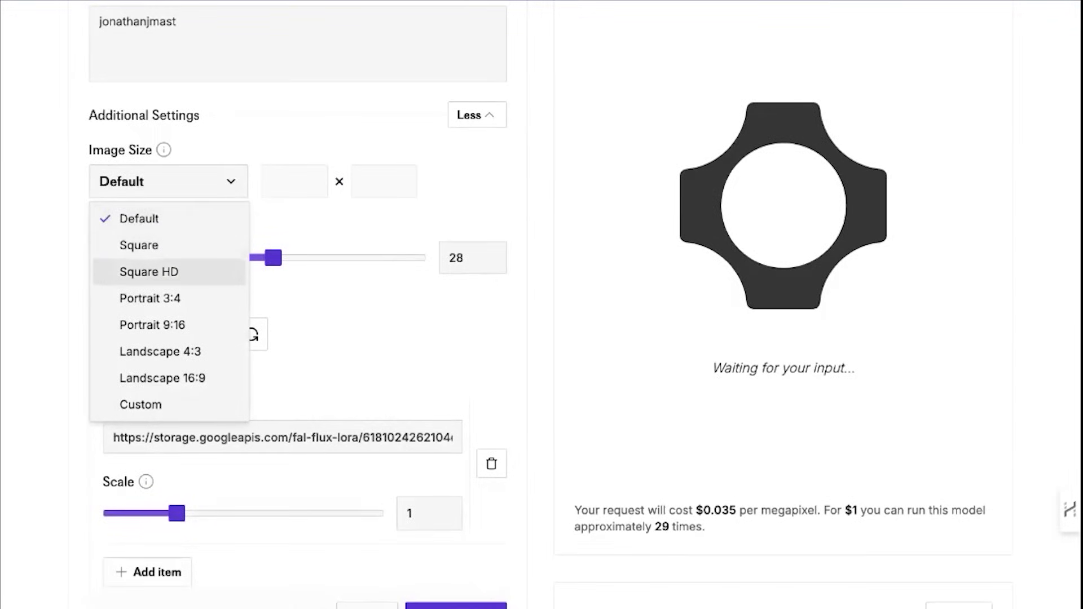
pyautogui.press('Down')
pyautogui.press('Down')
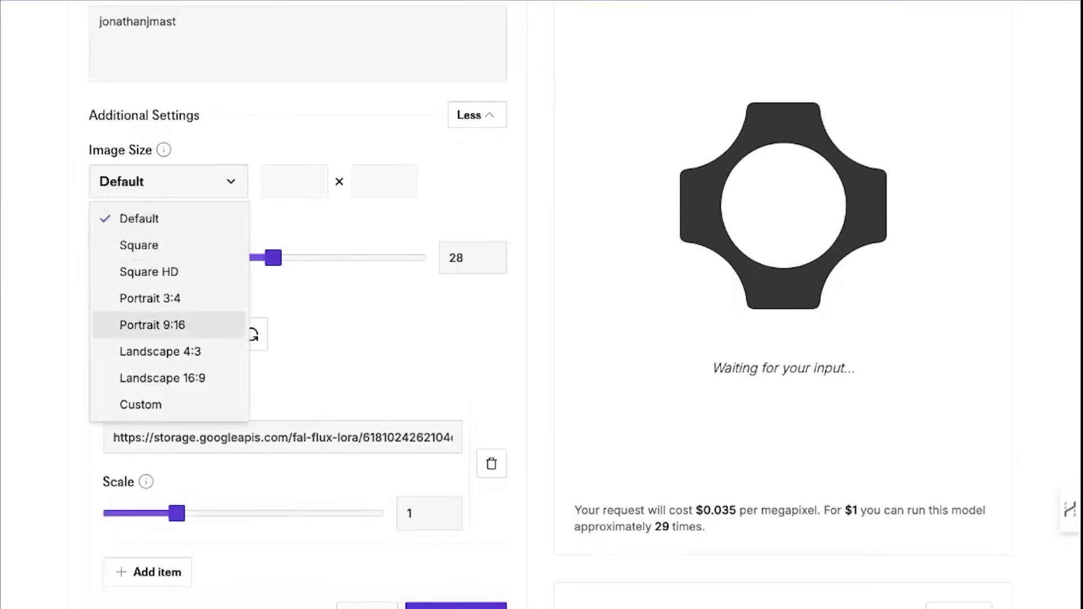
pyautogui.press('Down')
pyautogui.press('Down')
pyautogui.press('Up')
pyautogui.press('Up')
pyautogui.press('Up')
pyautogui.press('Up')
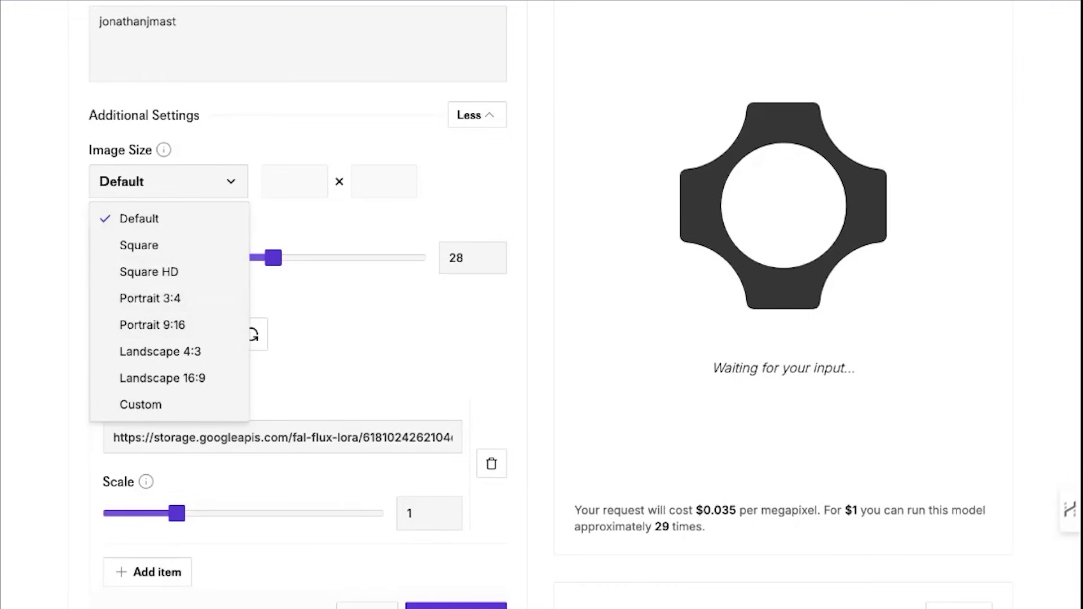
pyautogui.press('Escape')
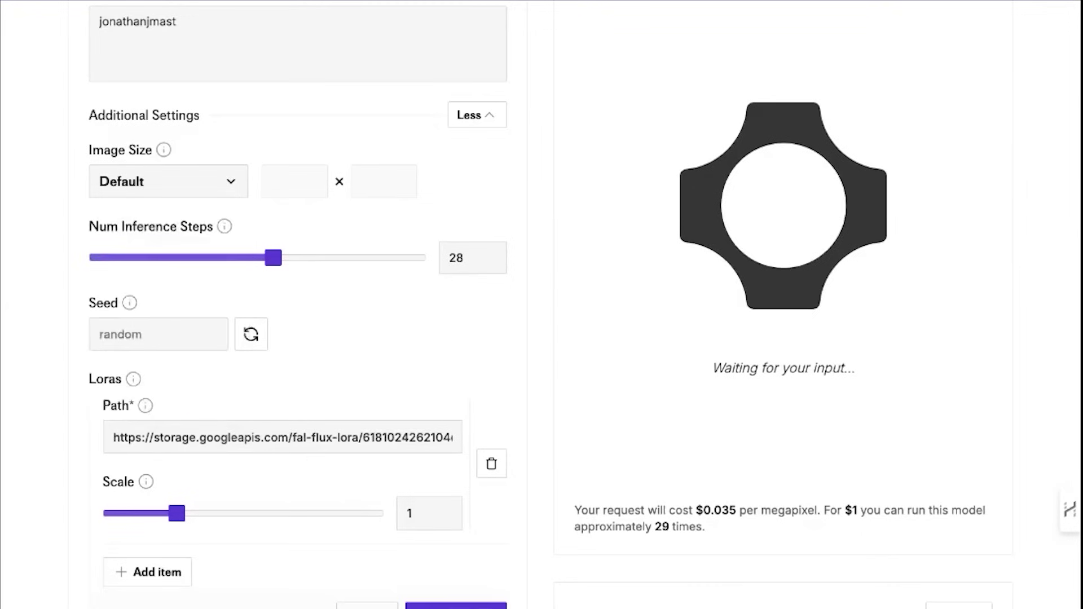
# - Set the image size to Portrait 3:4
pyautogui.press('Return')
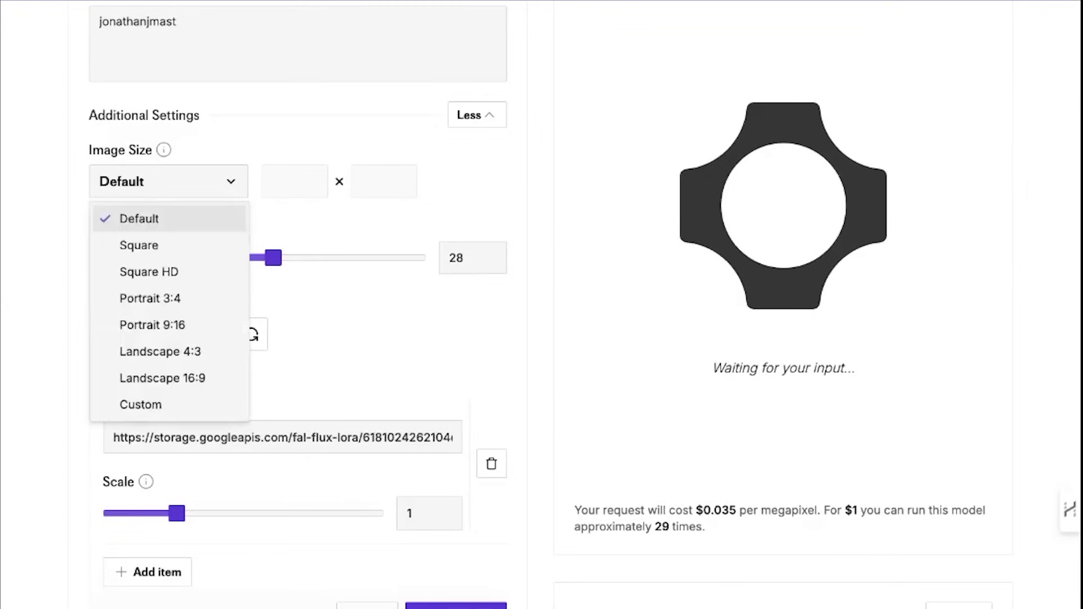
pyautogui.press('Down')
pyautogui.press('Down')
pyautogui.press('Down')
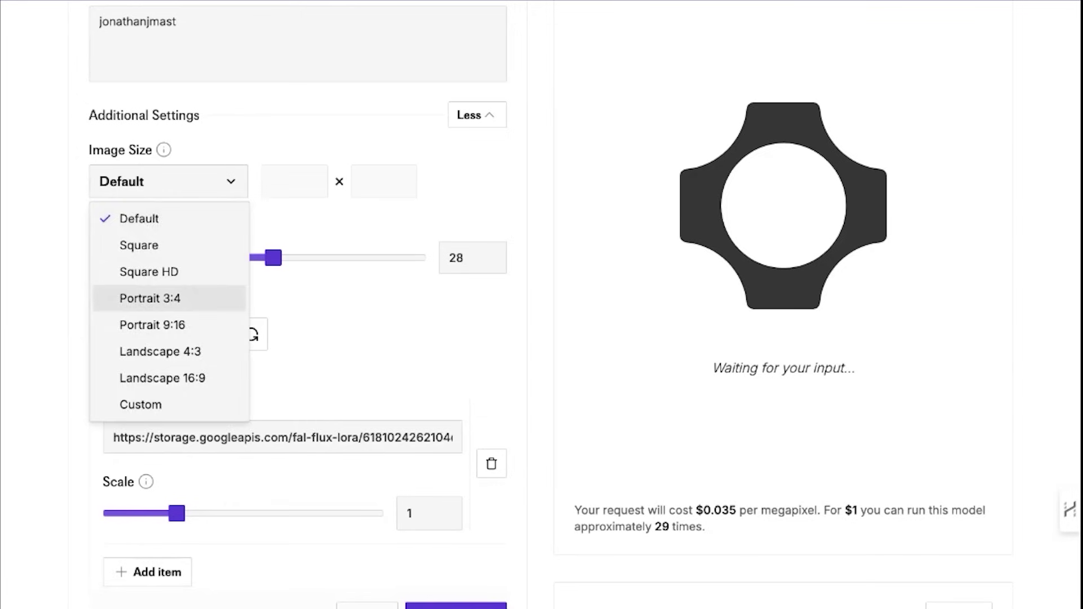
pyautogui.press('Return')
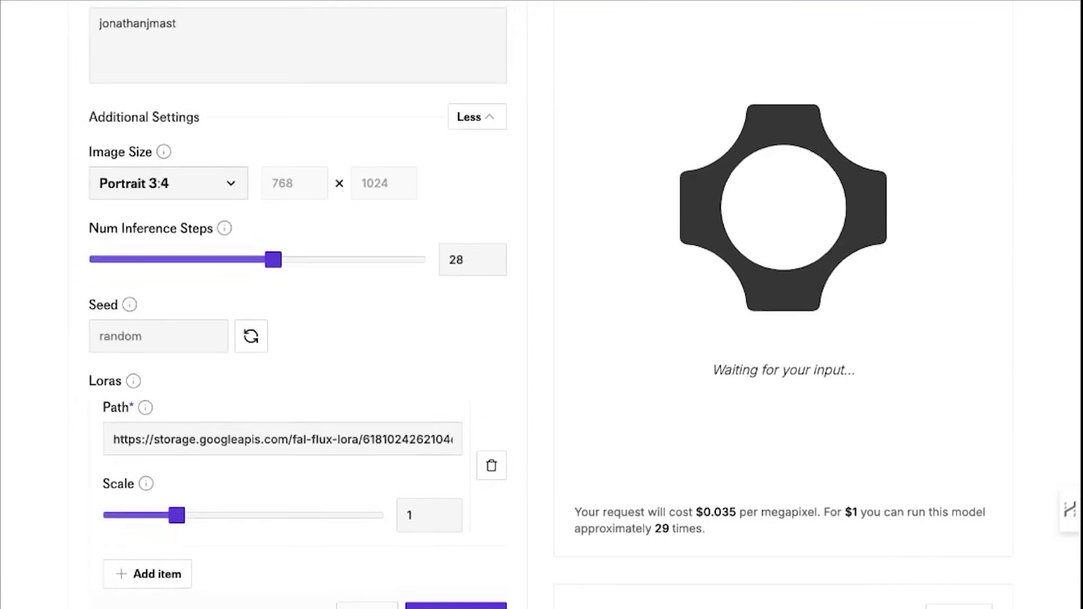
# - Try guidance scale (CFG) values of 10, 11, 17 and 3
pyautogui.scroll(1, 542, 305)
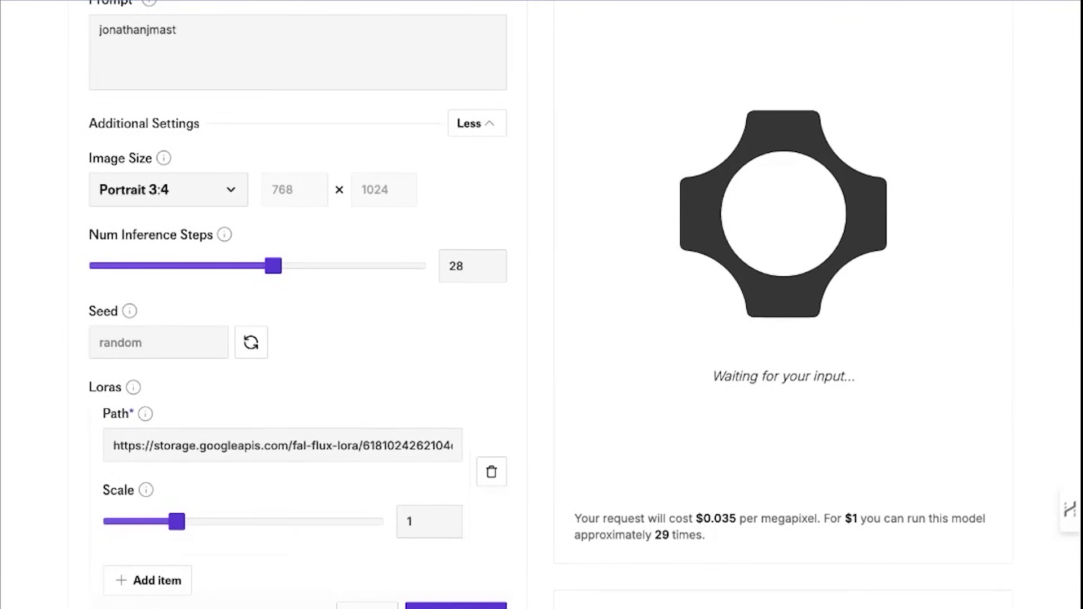
pyautogui.scroll(-4, 542, 304)
pyautogui.scroll(1, 542, 305)
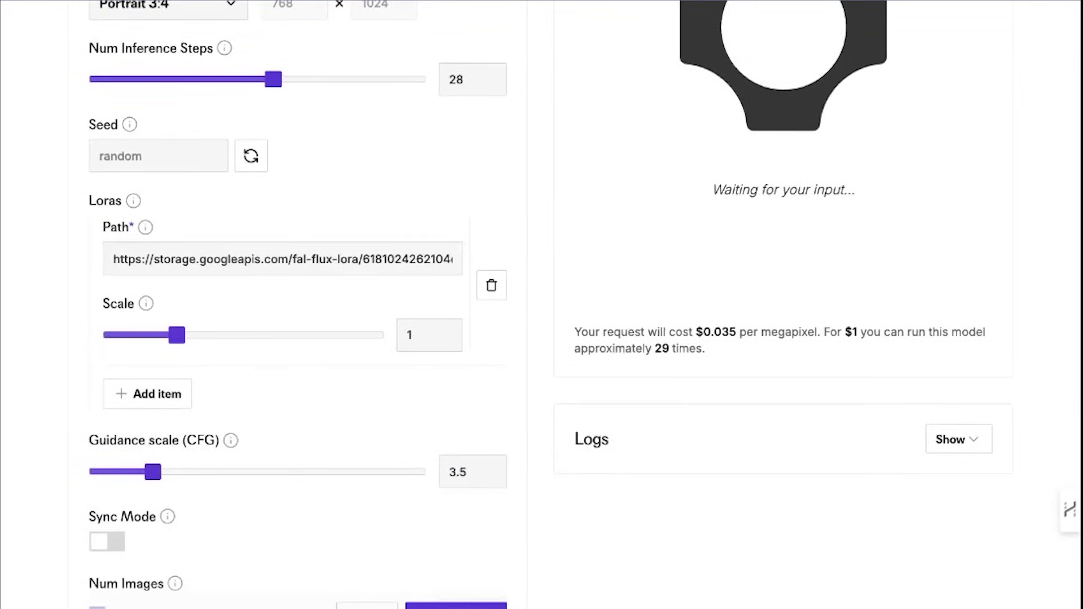
pyautogui.scroll(-3, 541, 305)
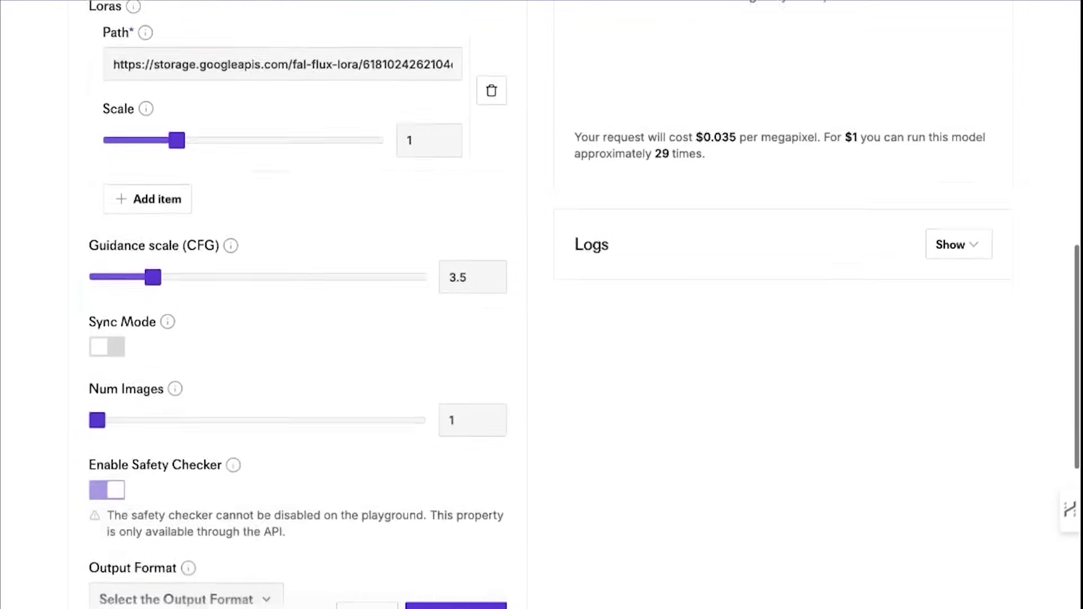
pyautogui.scroll(1, 542, 304)
pyautogui.moveTo(177, 213)
pyautogui.mouseDown()
pyautogui.moveTo(375, 213)
pyautogui.moveTo(176, 213)
pyautogui.mouseUp()
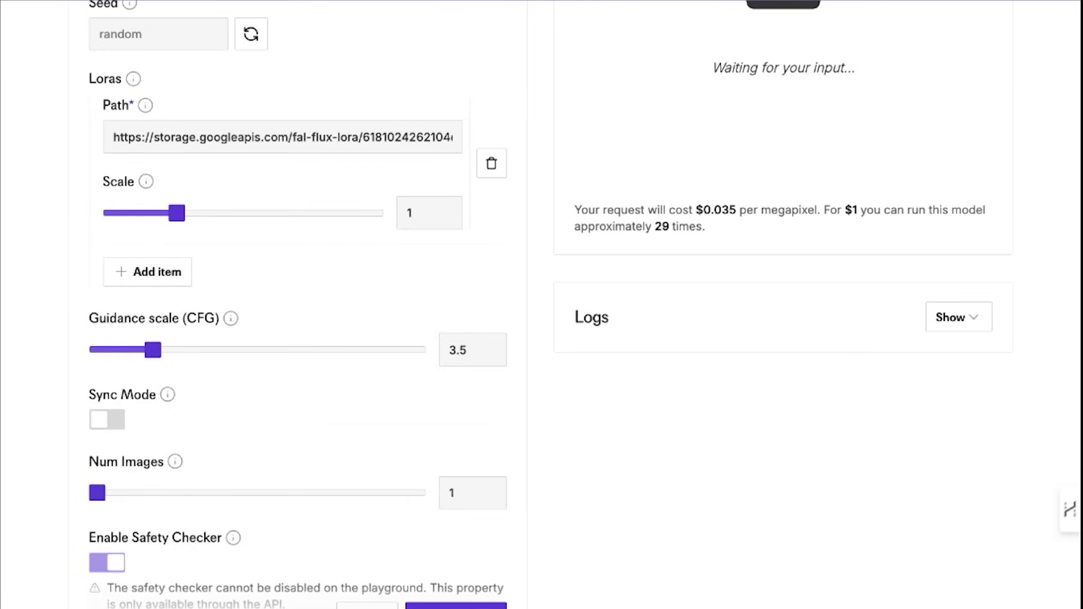
pyautogui.moveTo(152, 350); pyautogui.dragTo(258, 349)
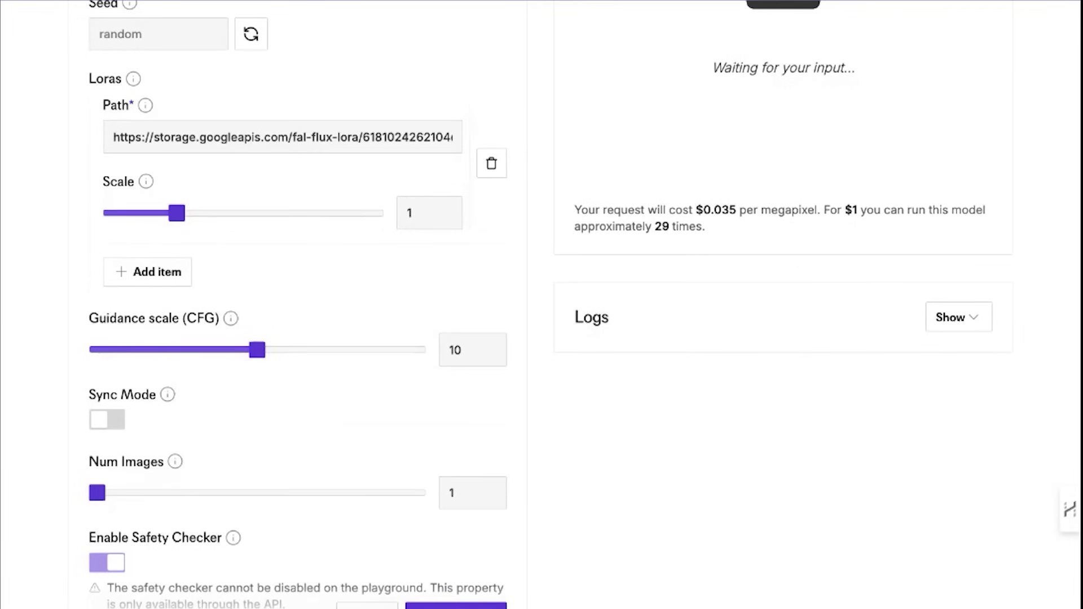
pyautogui.moveTo(257, 350)
pyautogui.mouseDown()
pyautogui.moveTo(416, 350)
pyautogui.moveTo(263, 350)
pyautogui.moveTo(288, 350)
pyautogui.moveTo(273, 350)
pyautogui.mouseUp()
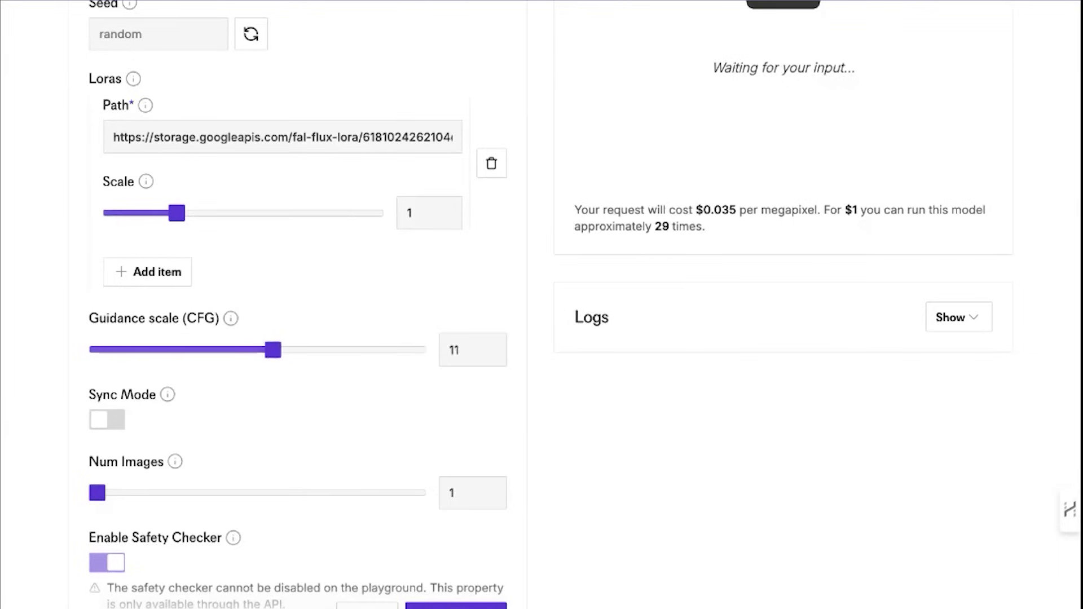
pyautogui.moveTo(272, 350); pyautogui.dragTo(369, 350)
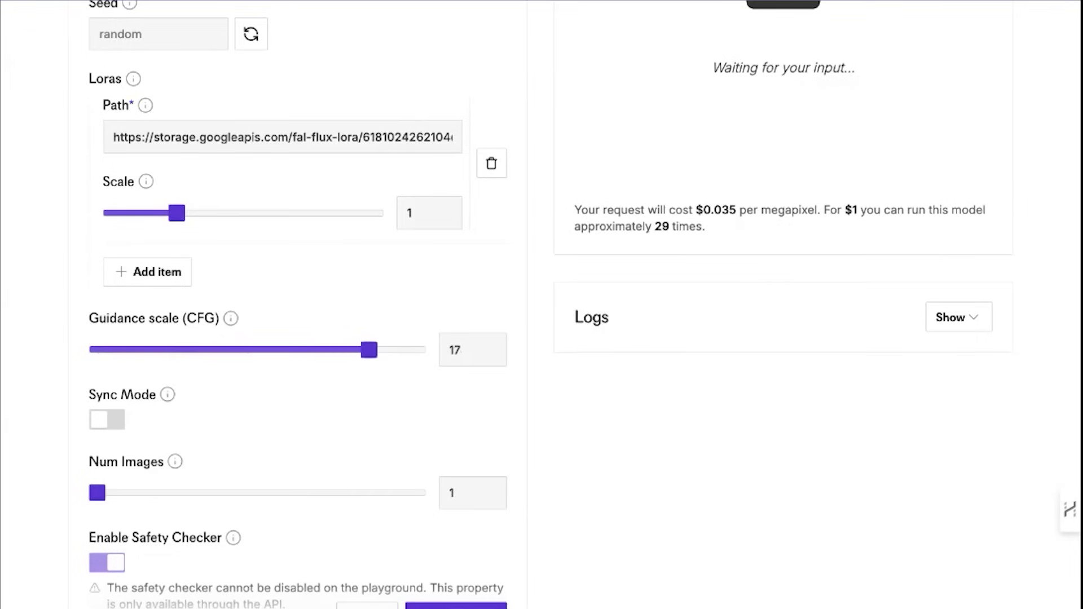
pyautogui.moveTo(369, 350); pyautogui.dragTo(145, 349)
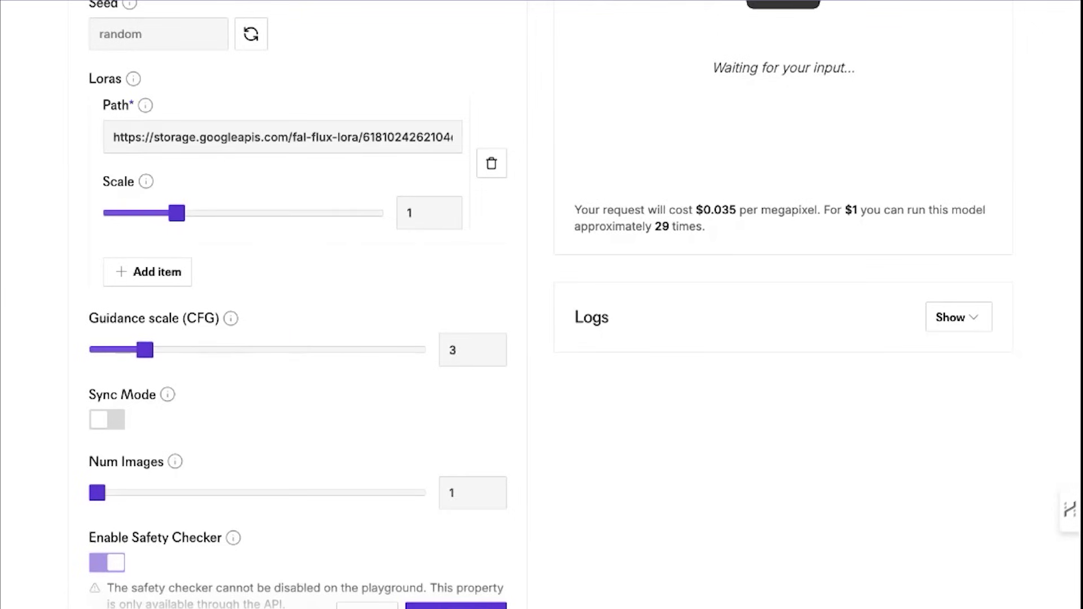
# - Set the guidance scale (CFG) to 12 and the number of images to 4
pyautogui.moveTo(145, 350); pyautogui.dragTo(289, 351)
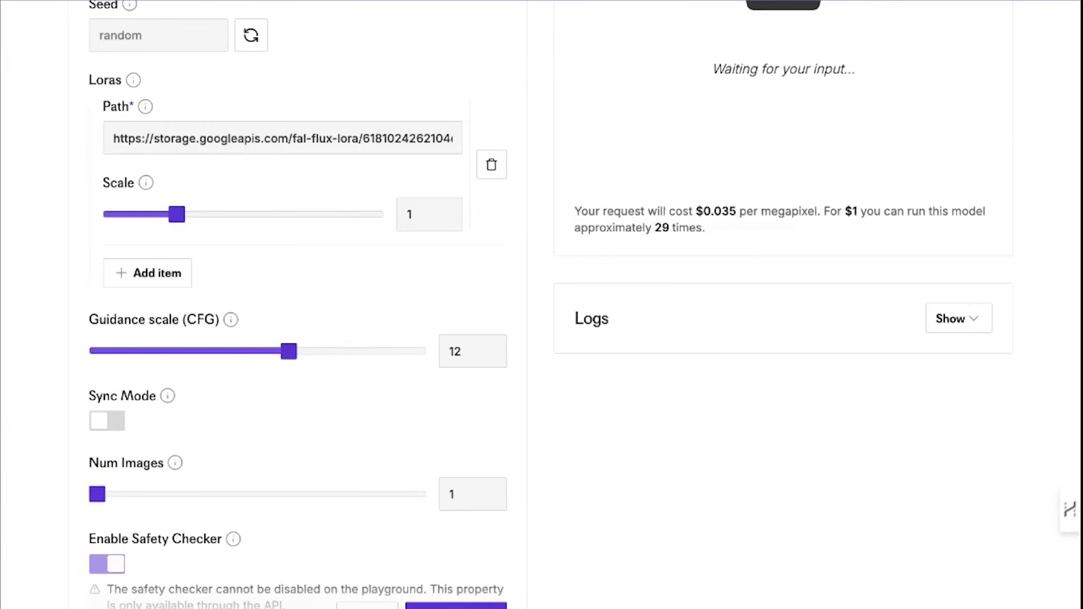
pyautogui.click(488, 490)
pyautogui.click(488, 490)
pyautogui.click(488, 490)
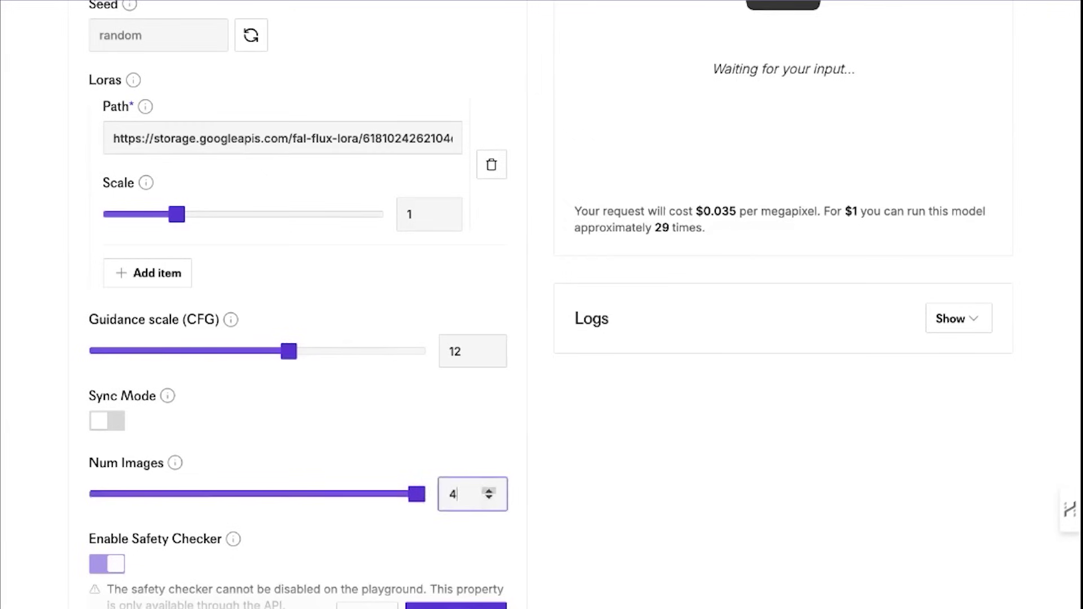
# - Set the output format to png and return to the prompt at the start of the form
pyautogui.scroll(-2, 584, 305)
pyautogui.scroll(1, 584, 305)
pyautogui.scroll(-4, 584, 305)
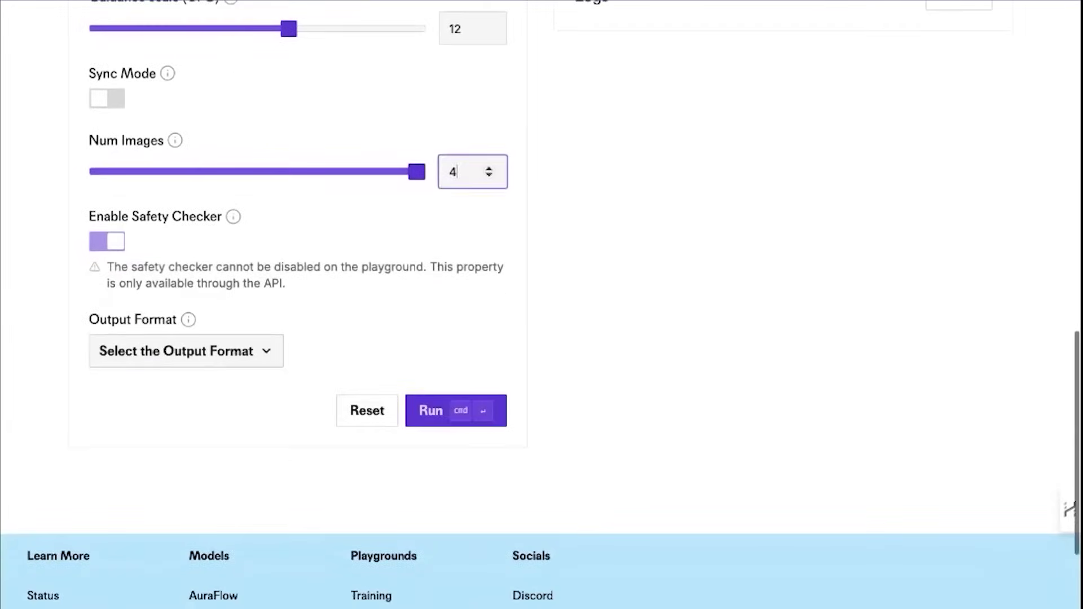
pyautogui.click(187, 351)
pyautogui.click(130, 441)
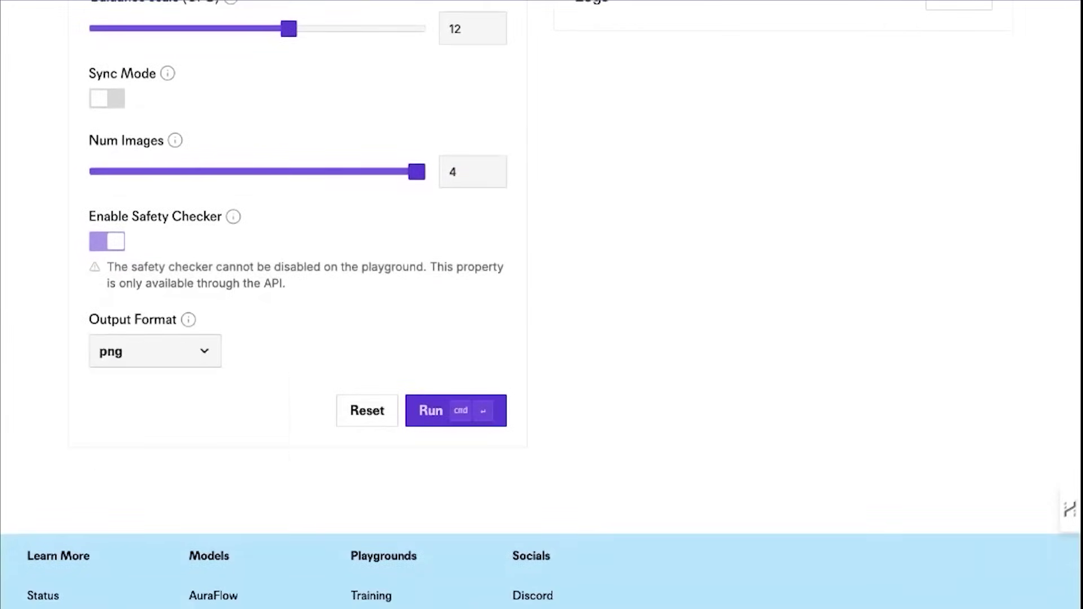
pyautogui.scroll(15, 542, 304)
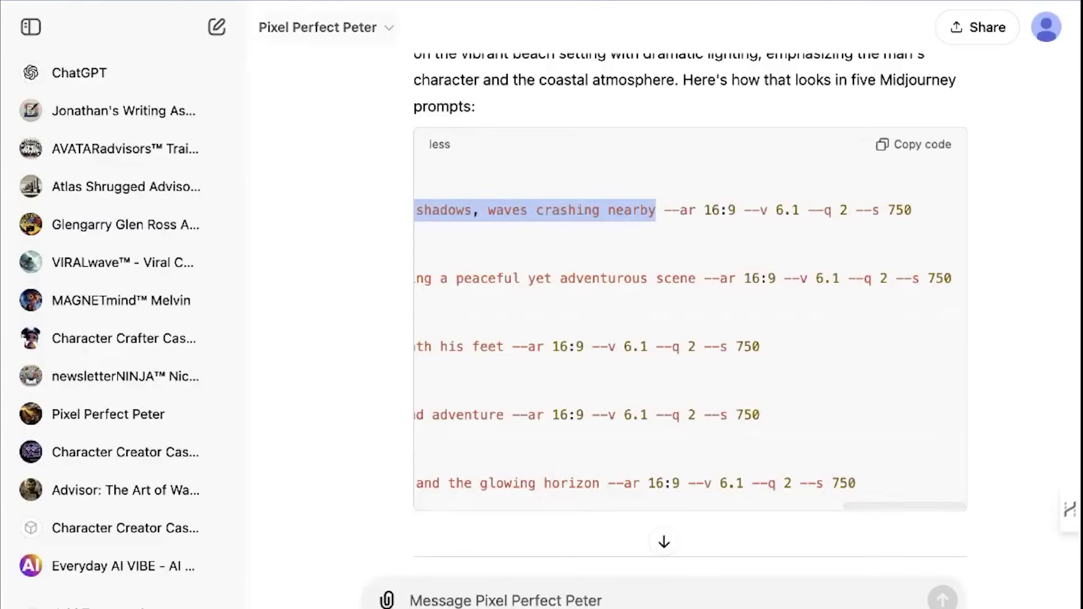
# - Start a new Pixel Perfect Peter chat and send "man taking a walk through the woods in autumn, sunlight on trees exposing brilliant fall colors"
pyautogui.click(317, 27)
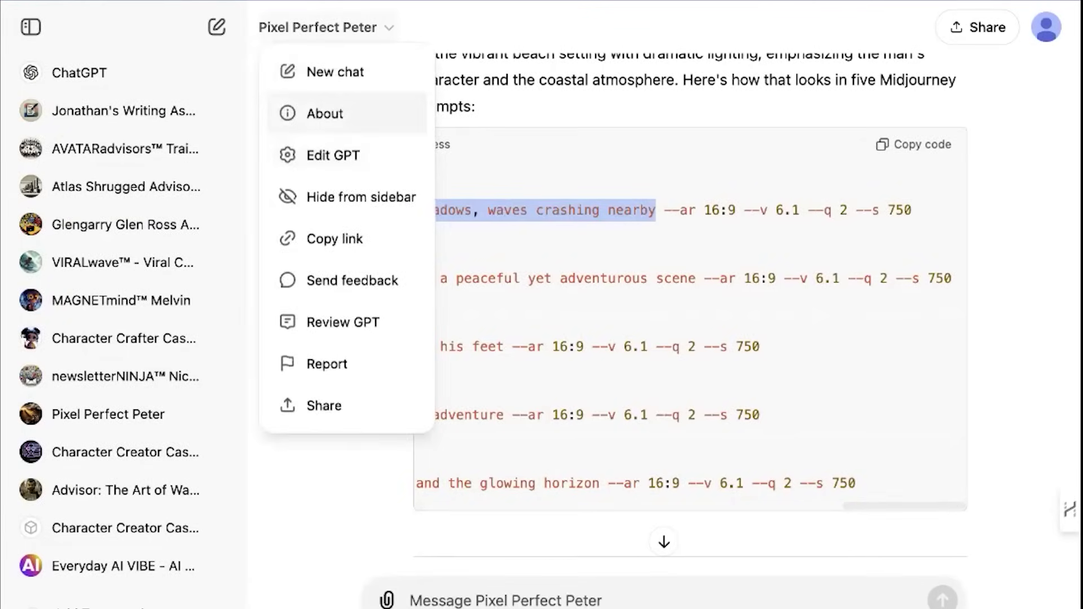
pyautogui.click(342, 72)
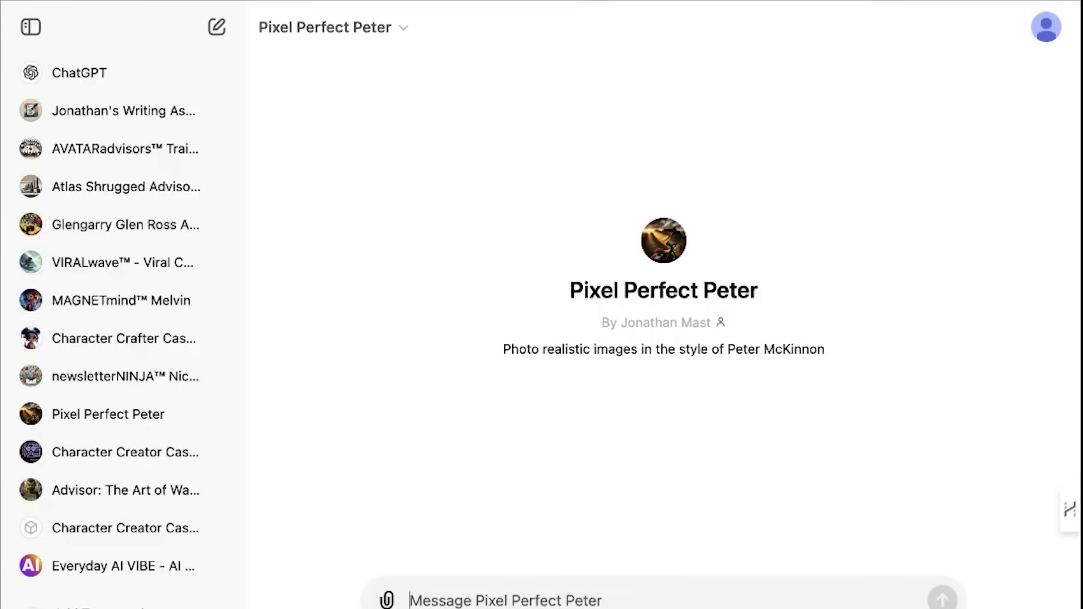
pyautogui.write('man taking a w')
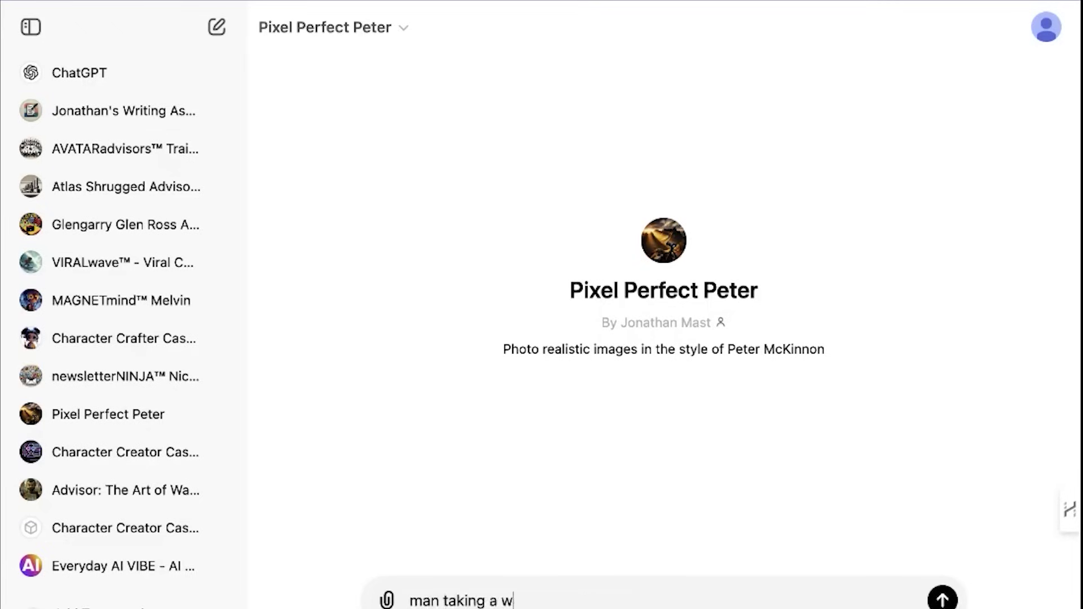
pyautogui.write('alk through t')
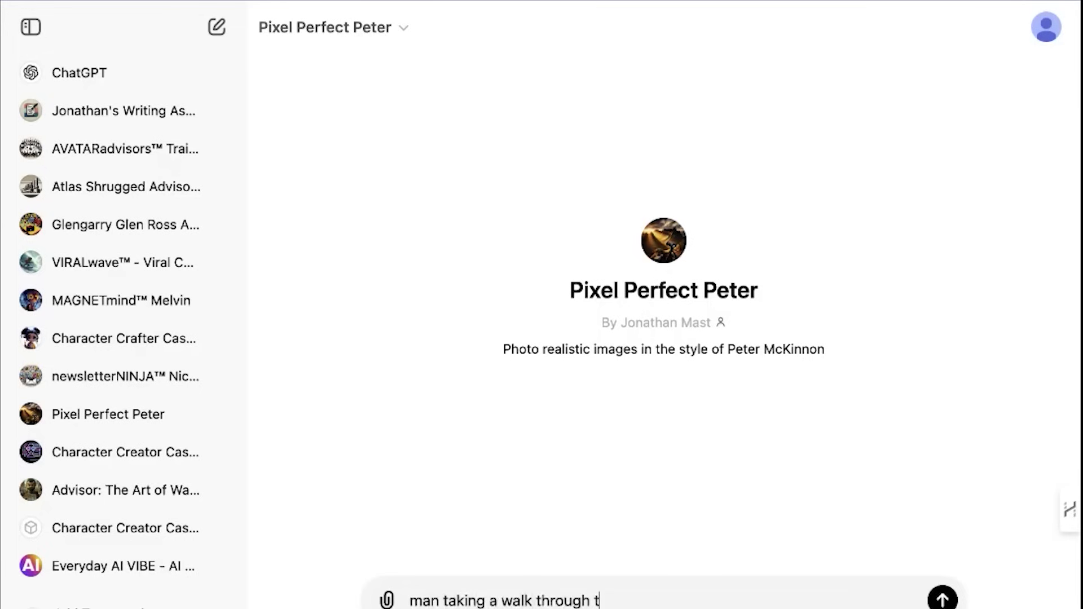
pyautogui.write('he woods in autu')
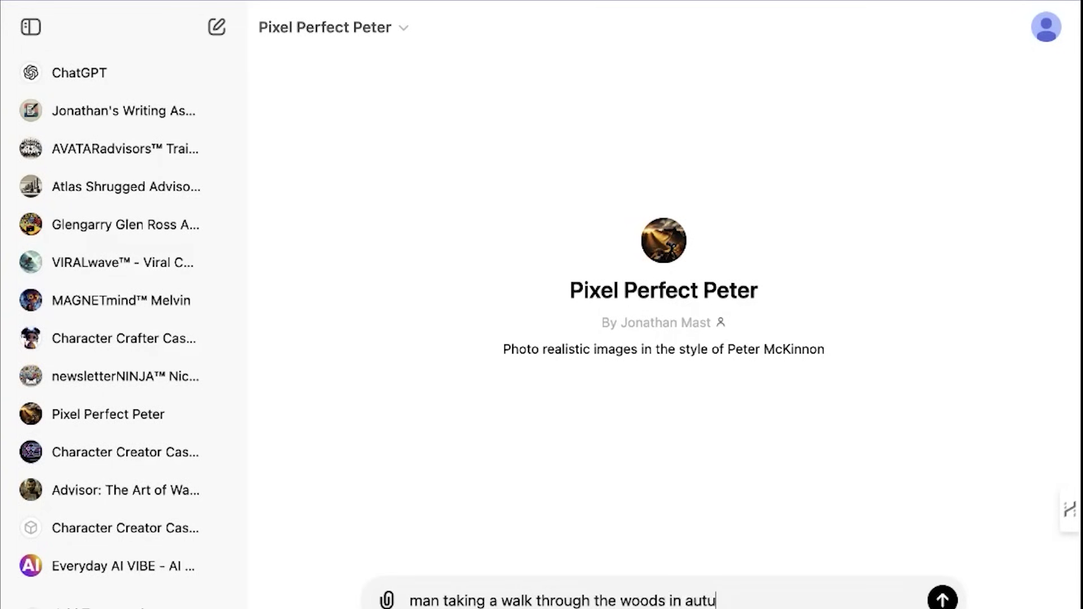
pyautogui.write('mn, sunlight on t')
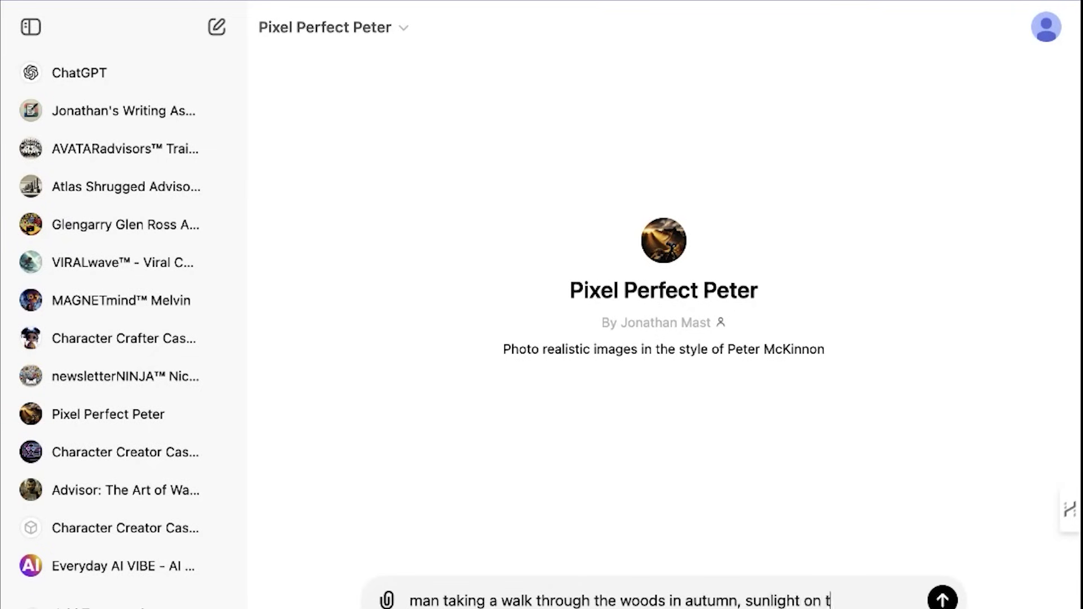
pyautogui.write('rees exposing bril')
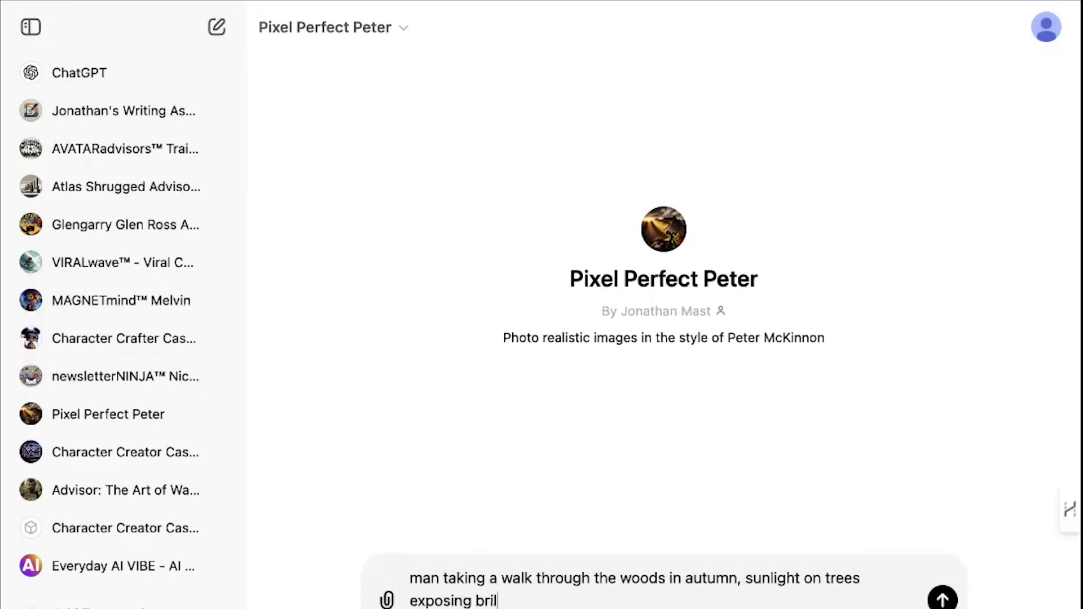
pyautogui.write('liant fall colors')
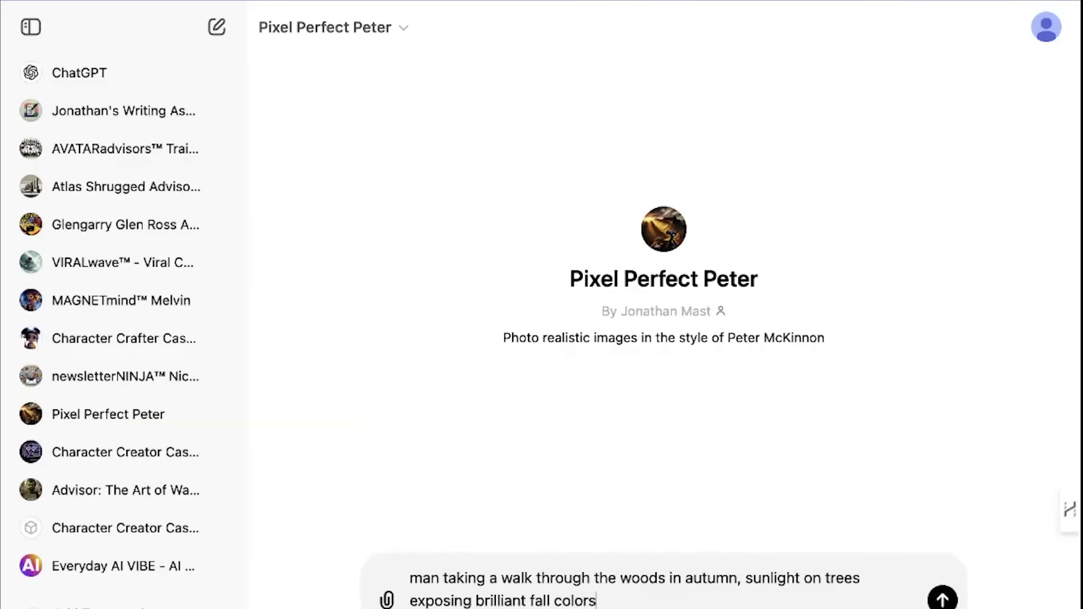
pyautogui.press('Return')
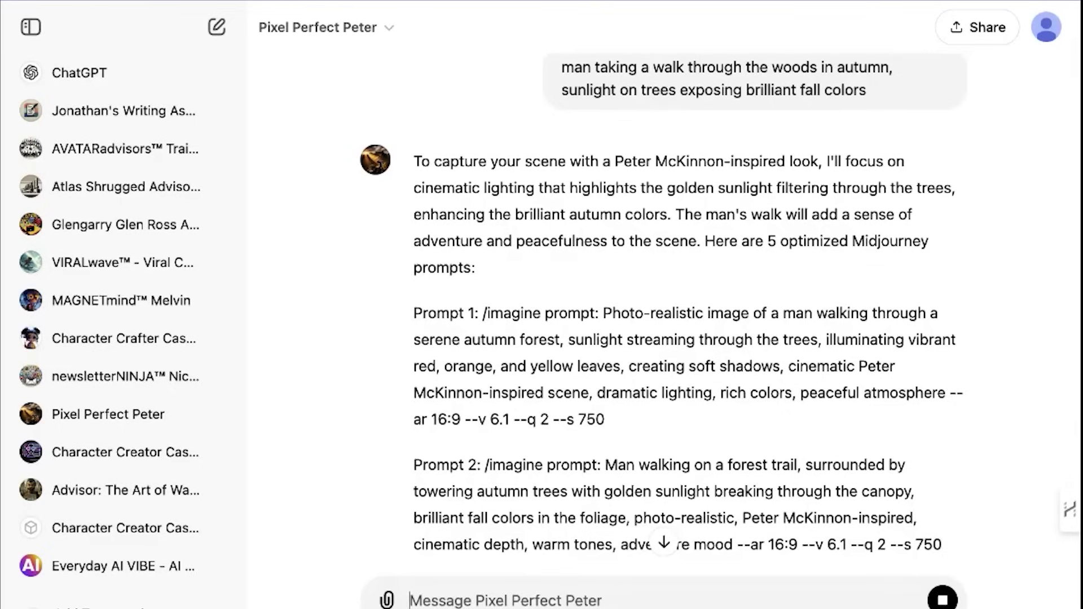
# - Copy the description in Prompt 1, leaving out the "/imagine prompt:" prefix and the "--ar 16:9 --v 6.1 --q 2 --s 750" parameters
pyautogui.moveTo(484, 313); pyautogui.dragTo(599, 313)
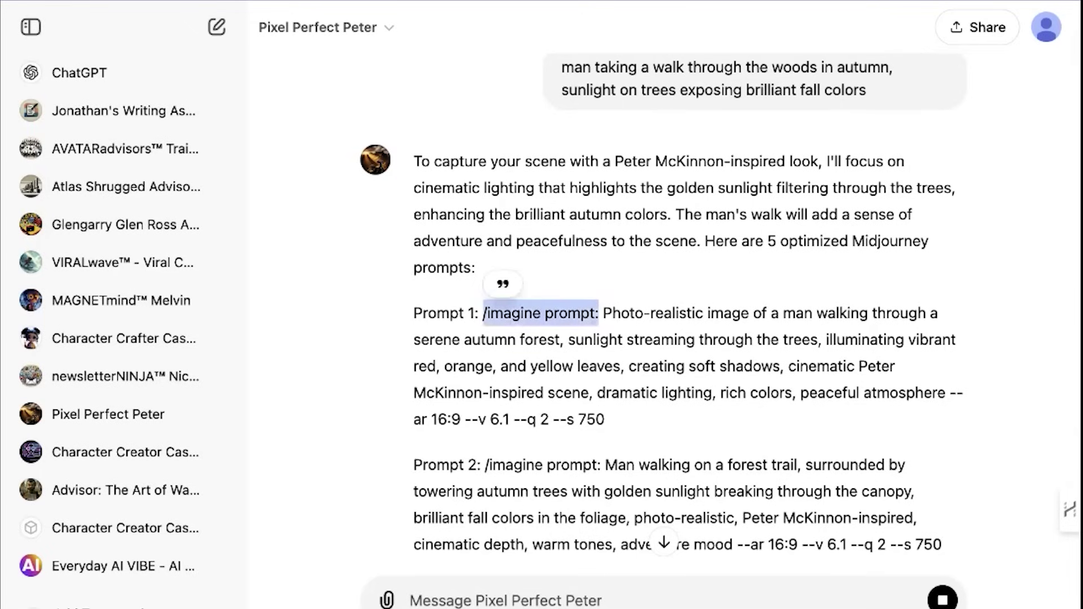
pyautogui.moveTo(950, 393); pyautogui.dragTo(604, 419)
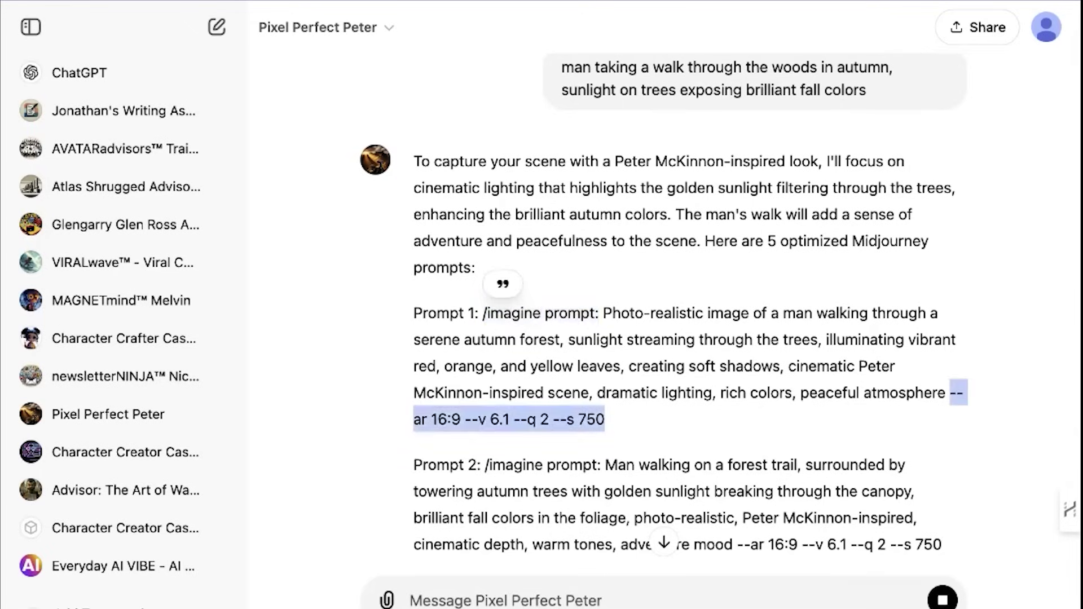
pyautogui.click(605, 419)
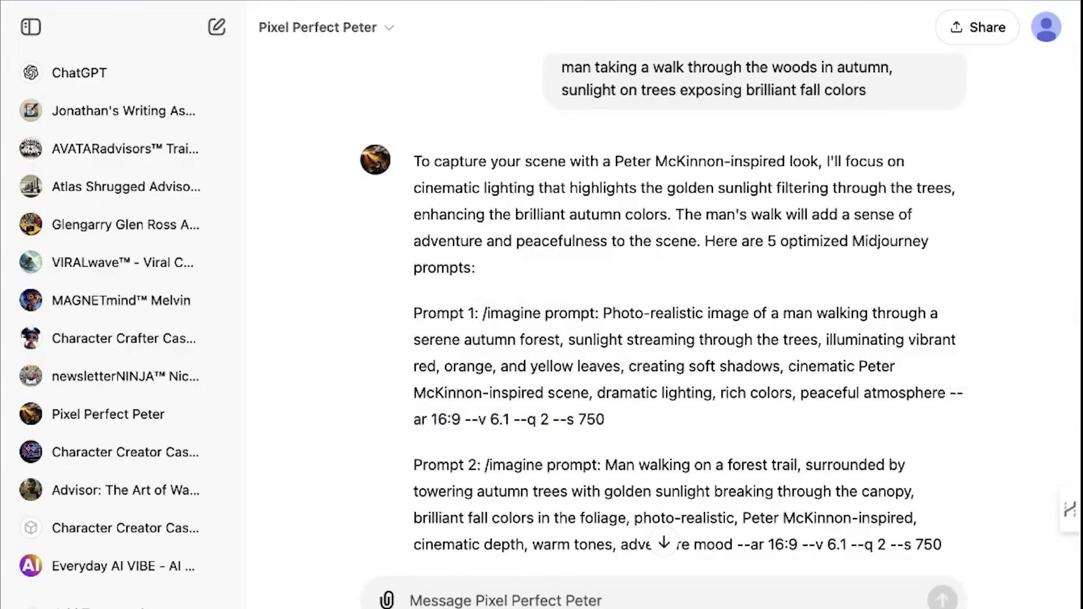
pyautogui.moveTo(603, 313); pyautogui.dragTo(946, 392)
pyautogui.hotkey('ctrl', 'c')
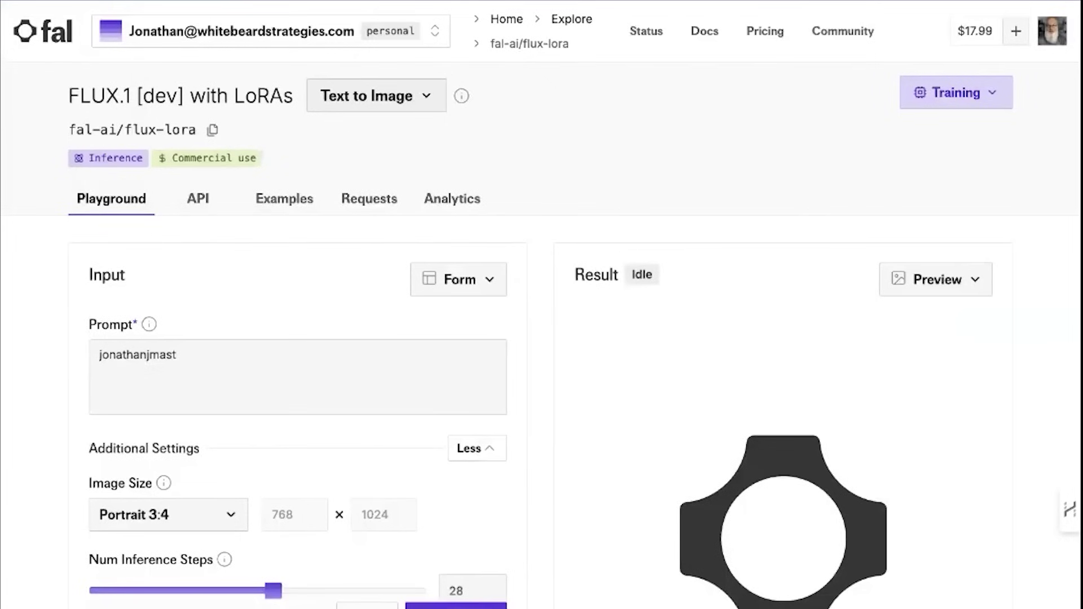
# - In the fal playground, paste the copied description after the trigger word in the prompt, generate the images and review them
pyautogui.click(176, 354)
pyautogui.hotkey('ctrl', 'v')
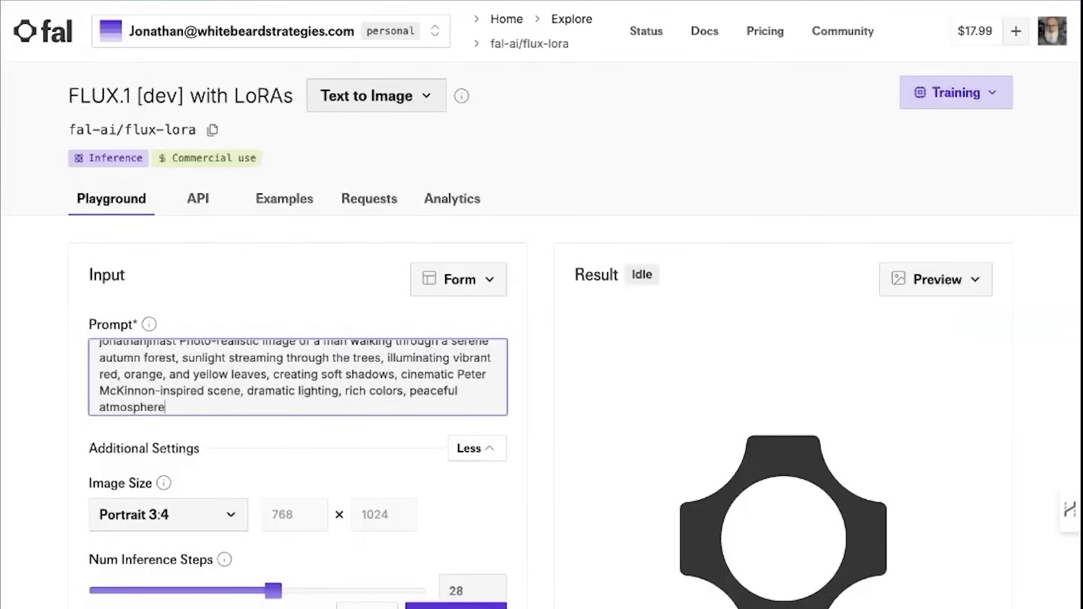
pyautogui.click(456, 606)
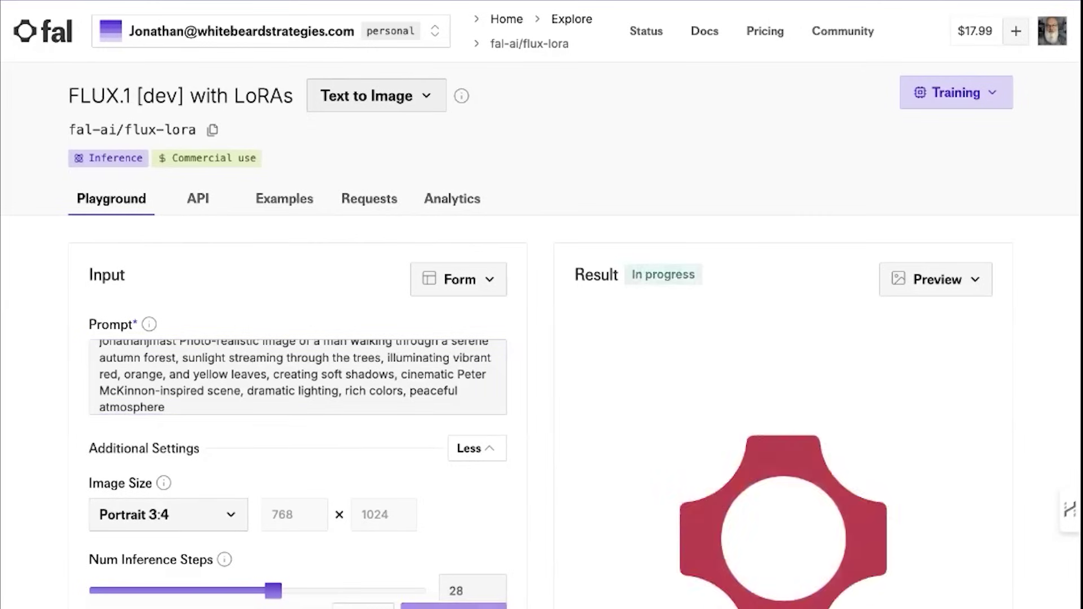
pyautogui.scroll(-2, 541, 339)
pyautogui.scroll(-2, 542, 338)
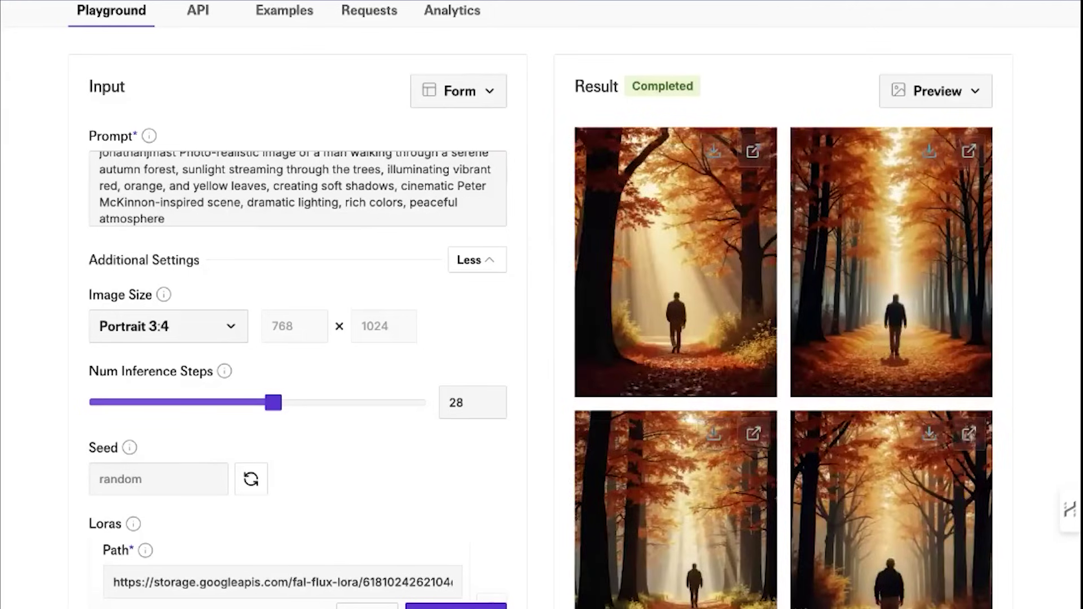
pyautogui.scroll(-2, 677, 451)
pyautogui.scroll(1, 677, 452)
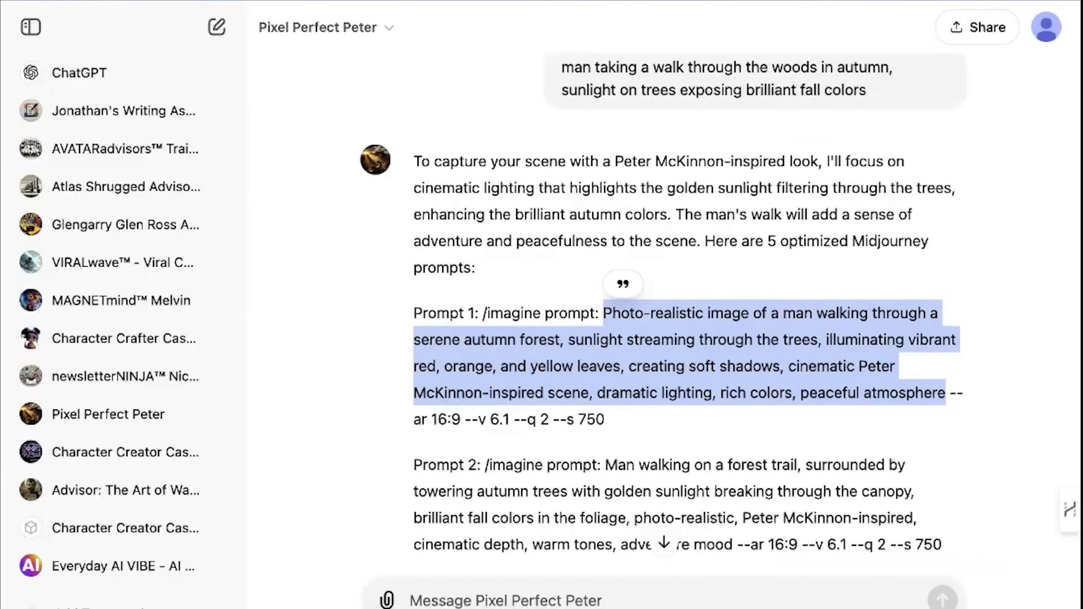
# - Switch to ChatGPT and copy Prompt 2's description from "Man walking on a forest trail" through "adventure mood"
pyautogui.scroll(-3, 719, 313)
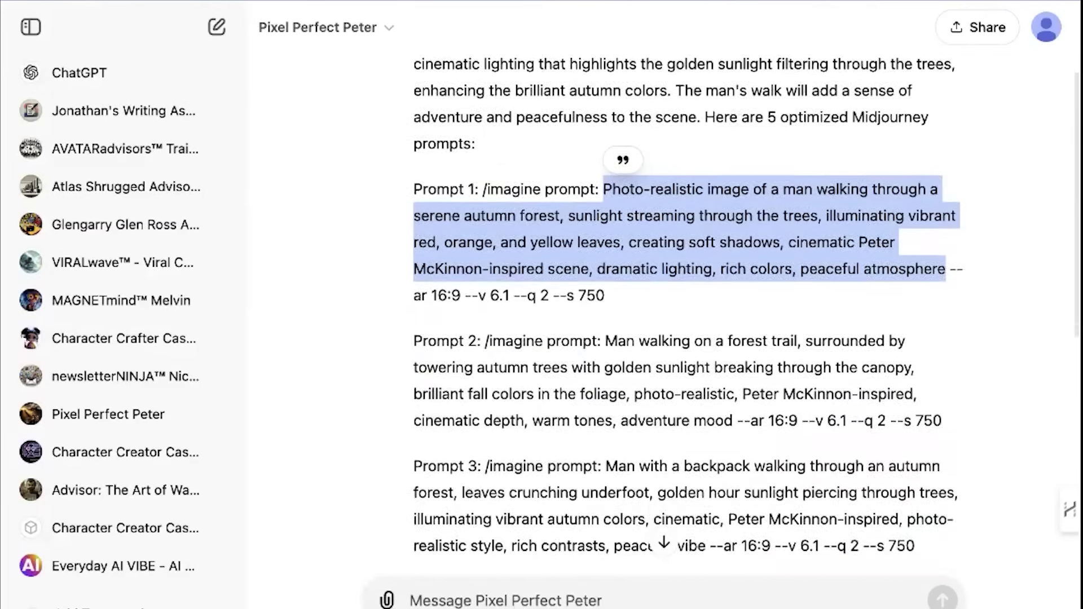
pyautogui.moveTo(606, 341); pyautogui.dragTo(732, 421)
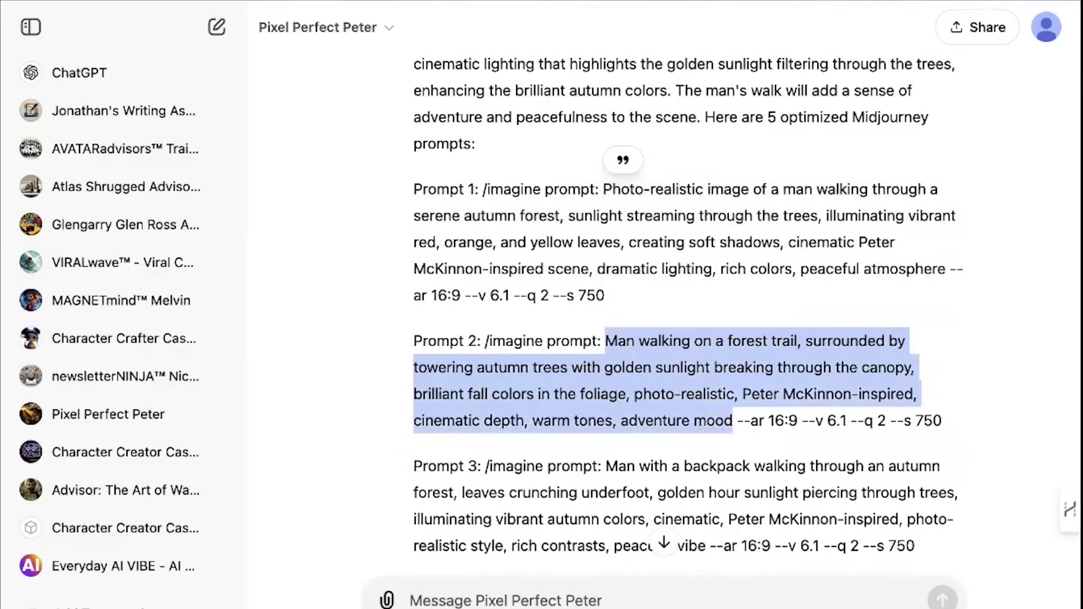
pyautogui.scroll(1, 677, 338)
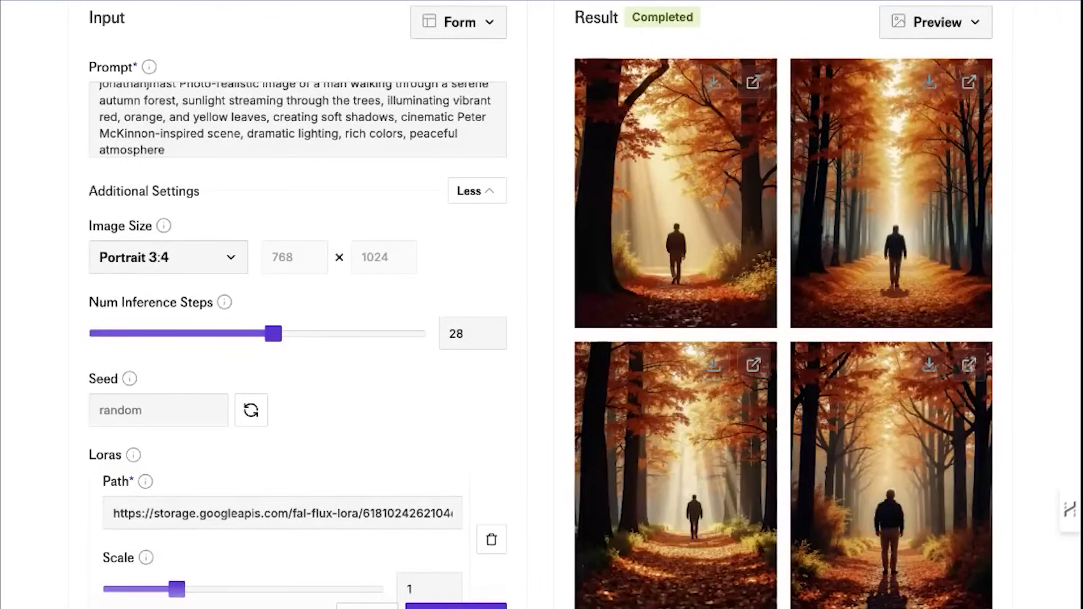
# - In the fal playground, replace the description after the trigger word with the copied Prompt 2 text, generate the images and review them
pyautogui.click(298, 119)
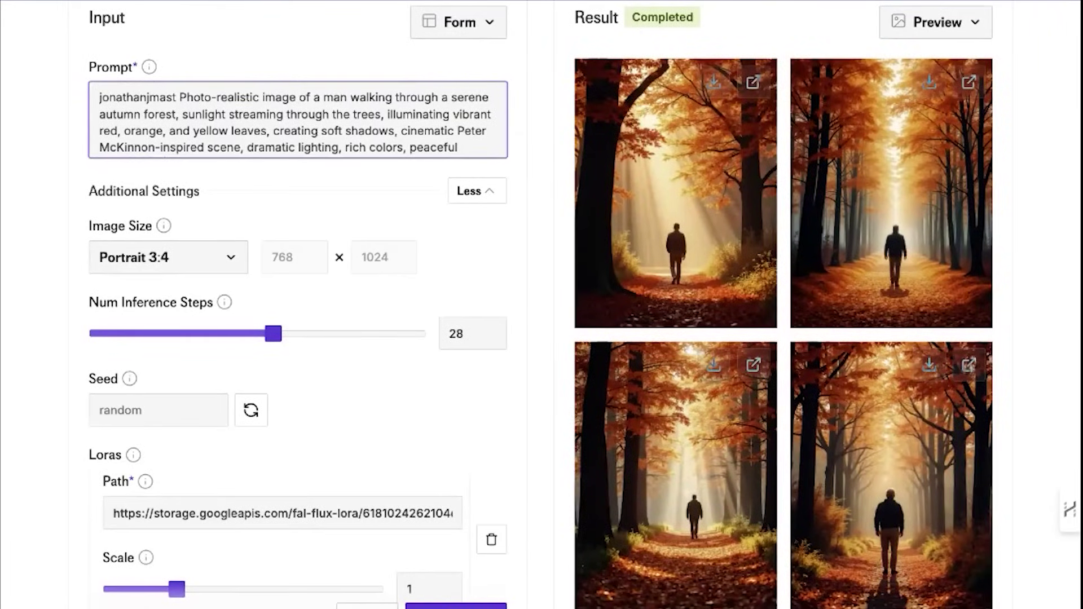
pyautogui.hotkey('ctrl', 'a')
pyautogui.write('jonathanjmast Man walking on a forest trail, surrounded by towering autumn trees with golden sunlight breaking through the canopy, brilliant fall colors in the foliage, photo-realistic, Peter McKinnon-inspired, cinematic depth, warm tones, adventure mood')
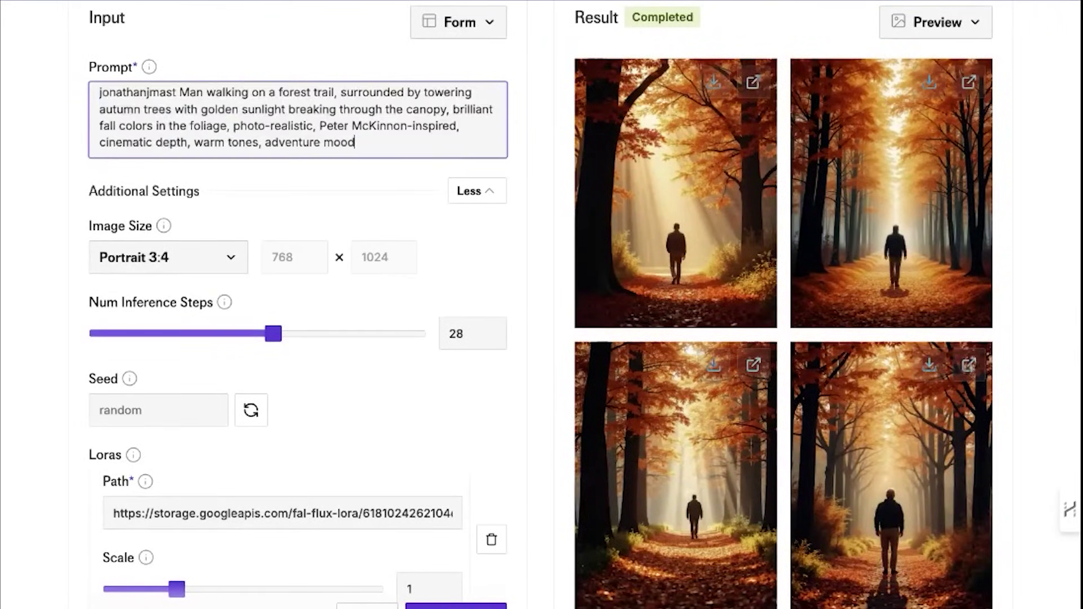
pyautogui.hotkey('ctrl', 'Return')
pyautogui.scroll(3, 542, 304)
pyautogui.scroll(2, 542, 305)
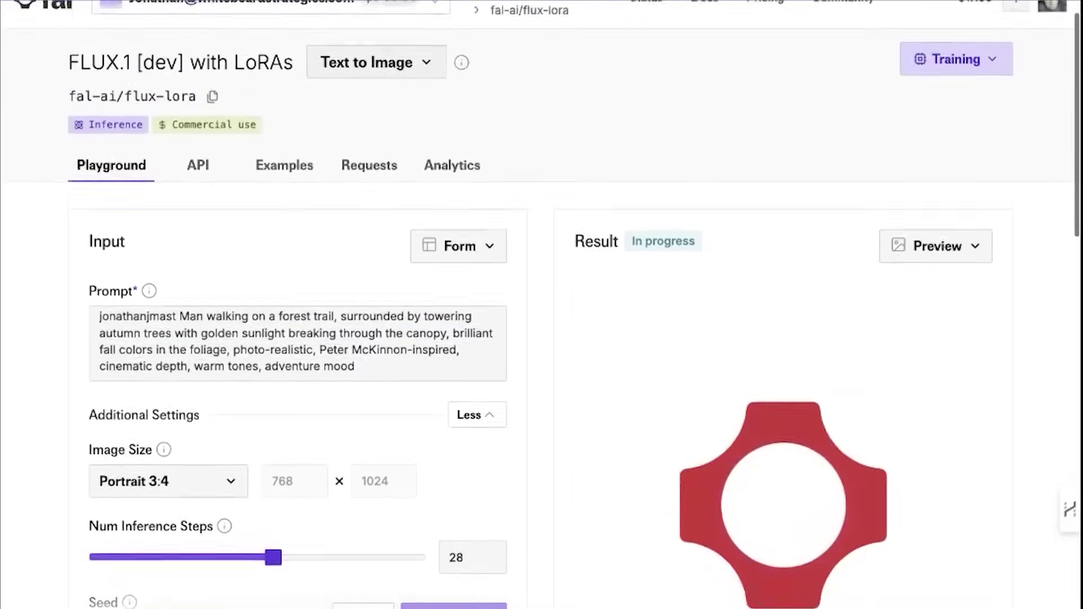
pyautogui.scroll(-3, 541, 305)
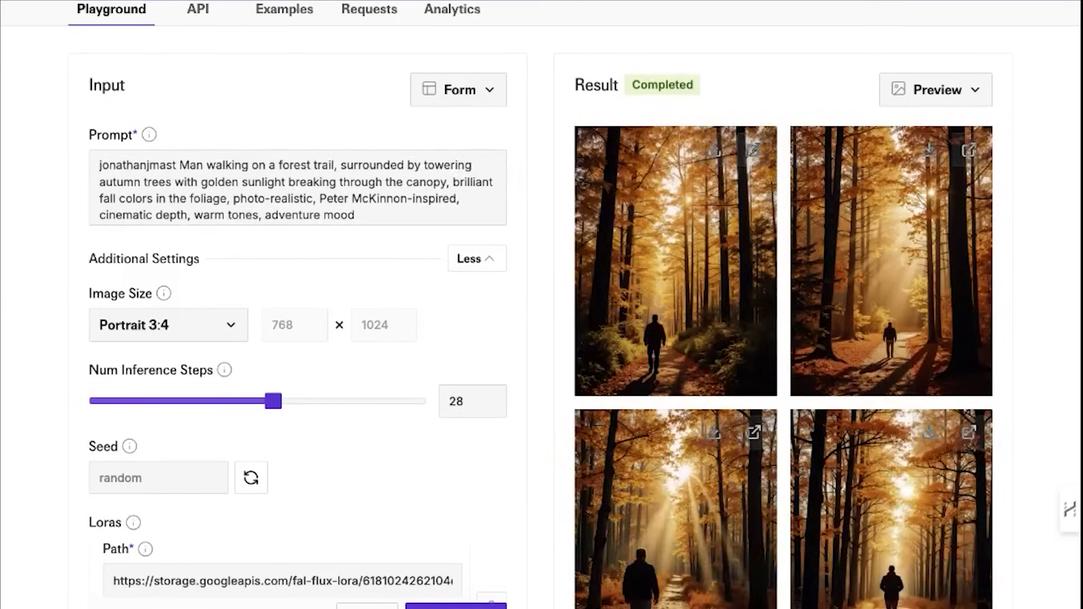
pyautogui.scroll(-2, 542, 305)
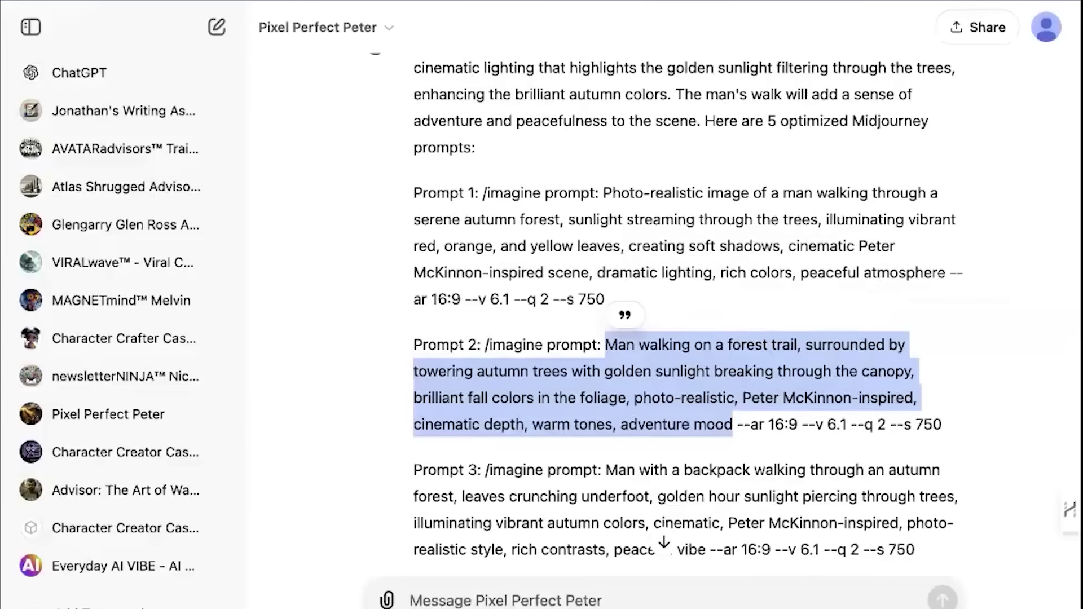
# - Switch to ChatGPT and copy Prompt 4's description from "Close-up of a man walking" through "detailed textures"
pyautogui.scroll(-3, 689, 316)
pyautogui.scroll(-3, 688, 316)
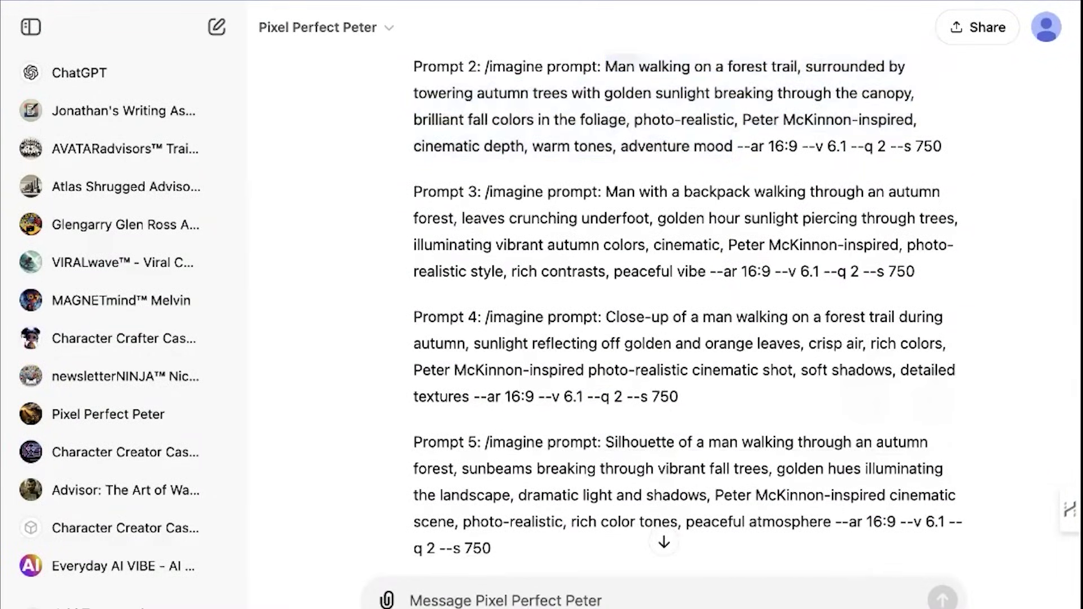
pyautogui.moveTo(607, 318); pyautogui.dragTo(473, 397)
pyautogui.hotkey('ctrl', 'c')
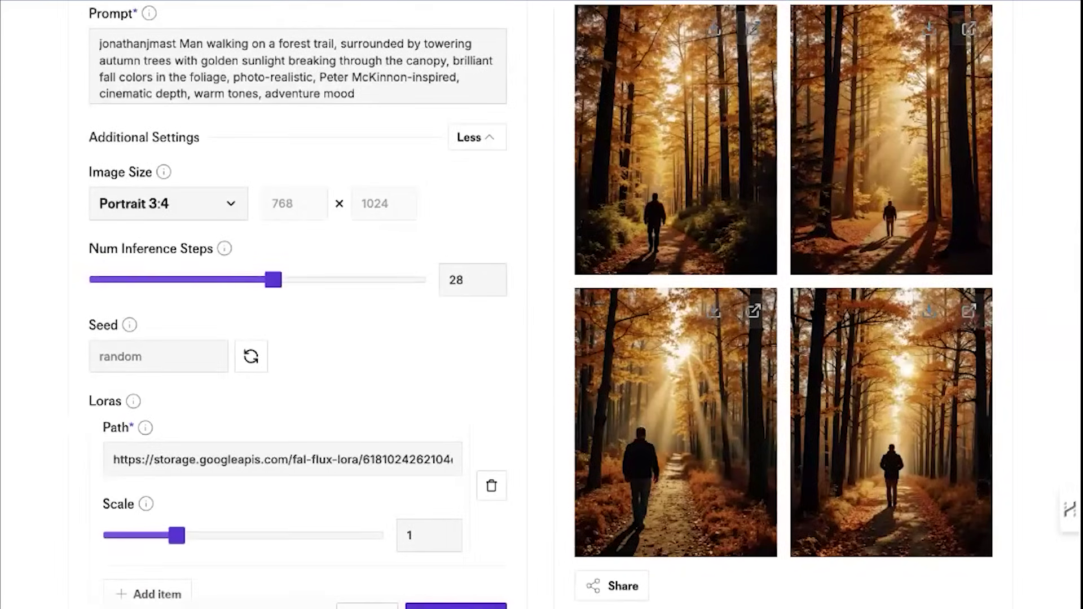
# - In the fal playground, replace the description after the trigger word with the copied close-up text, generate the images and review them
pyautogui.moveTo(355, 94); pyautogui.dragTo(180, 44)
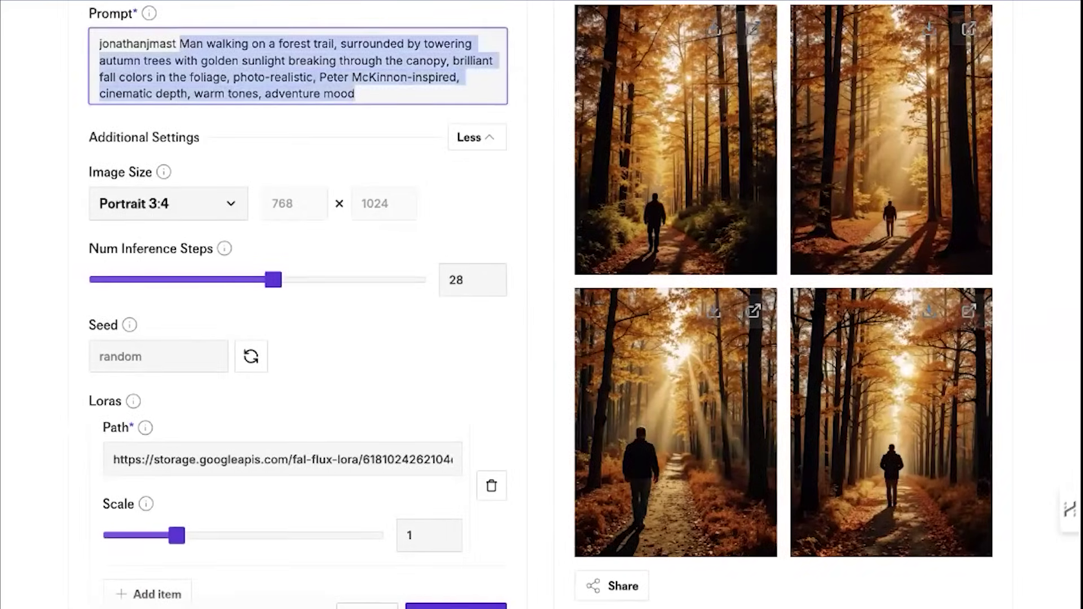
pyautogui.hotkey('ctrl', 'v')
pyautogui.click(456, 607)
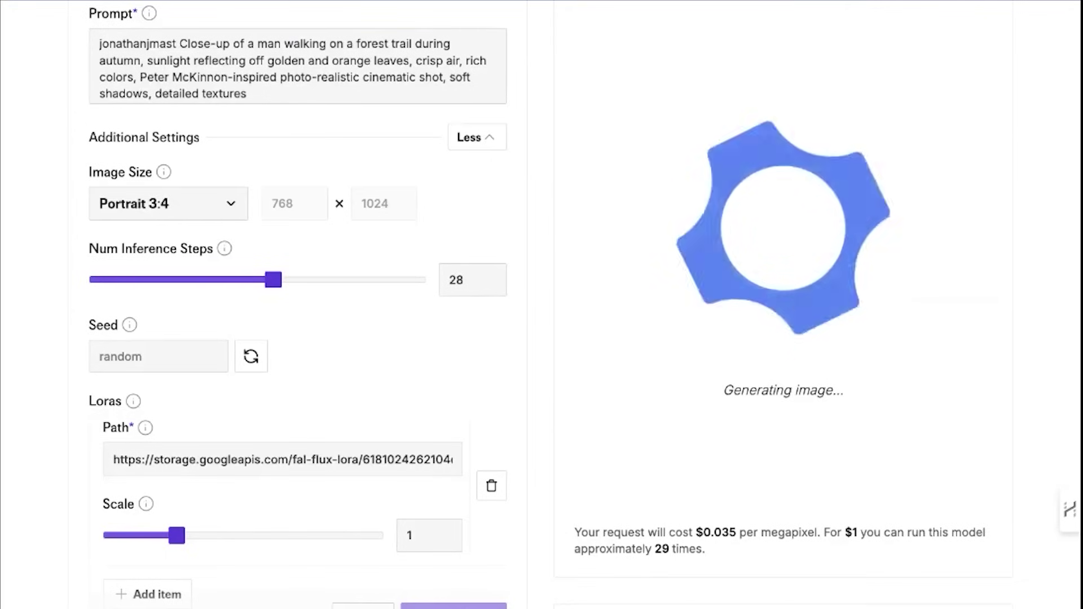
pyautogui.scroll(2, 542, 304)
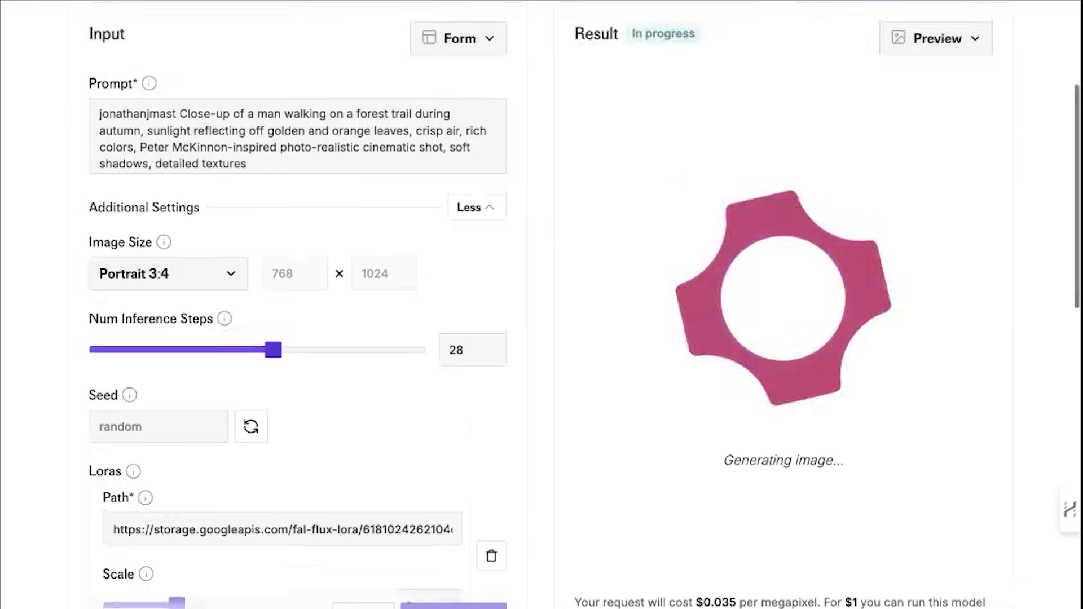
pyautogui.scroll(3, 541, 305)
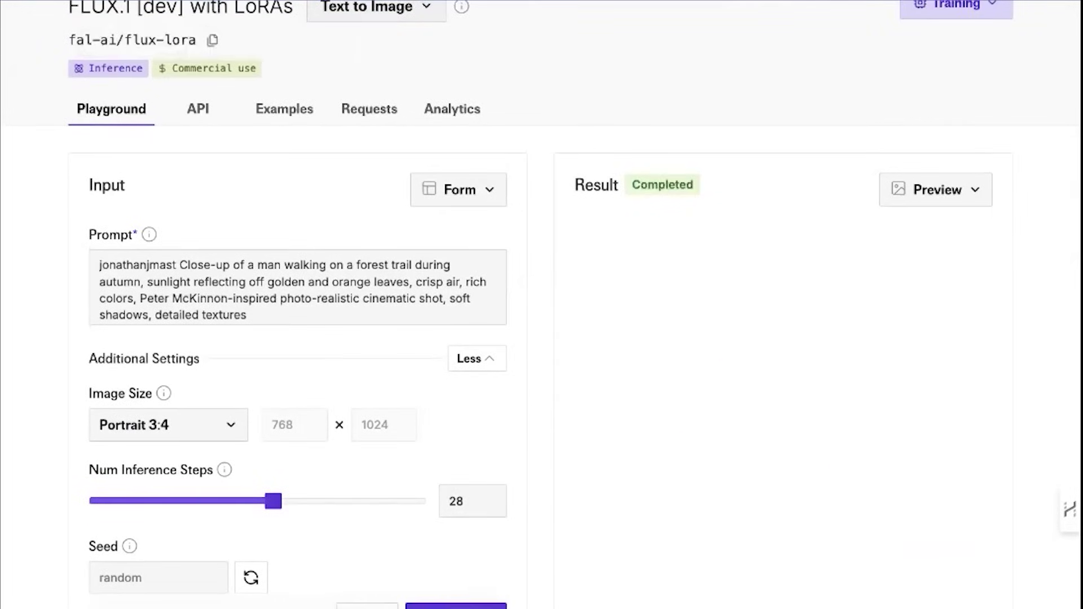
pyautogui.scroll(-3, 542, 305)
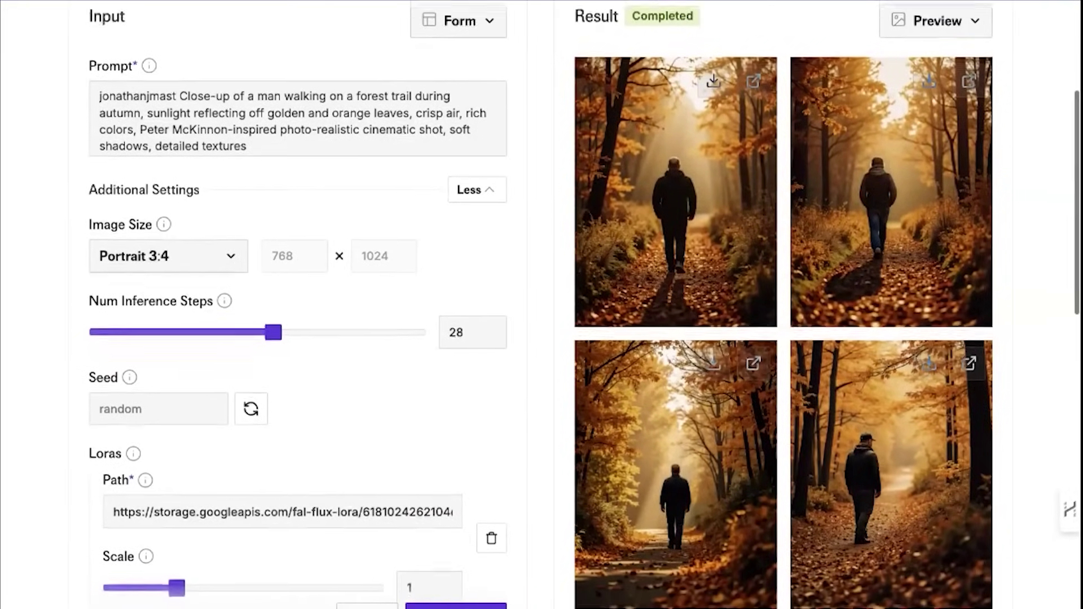
pyautogui.scroll(-1, 541, 305)
pyautogui.scroll(1, 542, 305)
pyautogui.scroll(1, 542, 305)
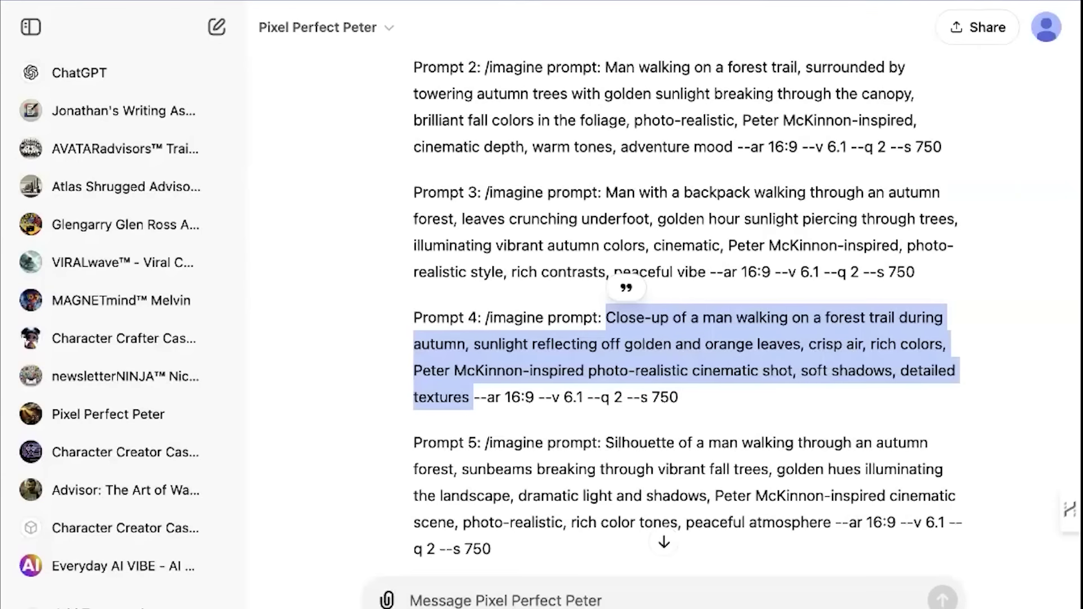
# - Ask Pixel Perfect Peter for a "new image prompt with closeup of man standing in autumn woods"
pyautogui.scroll(7, 663, 305)
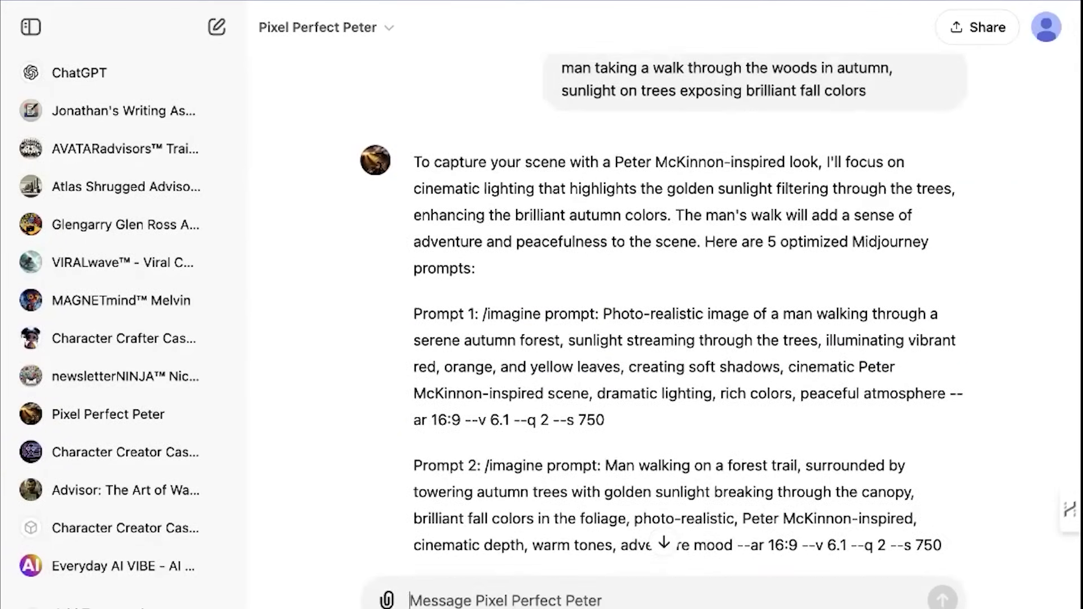
pyautogui.write('new imag')
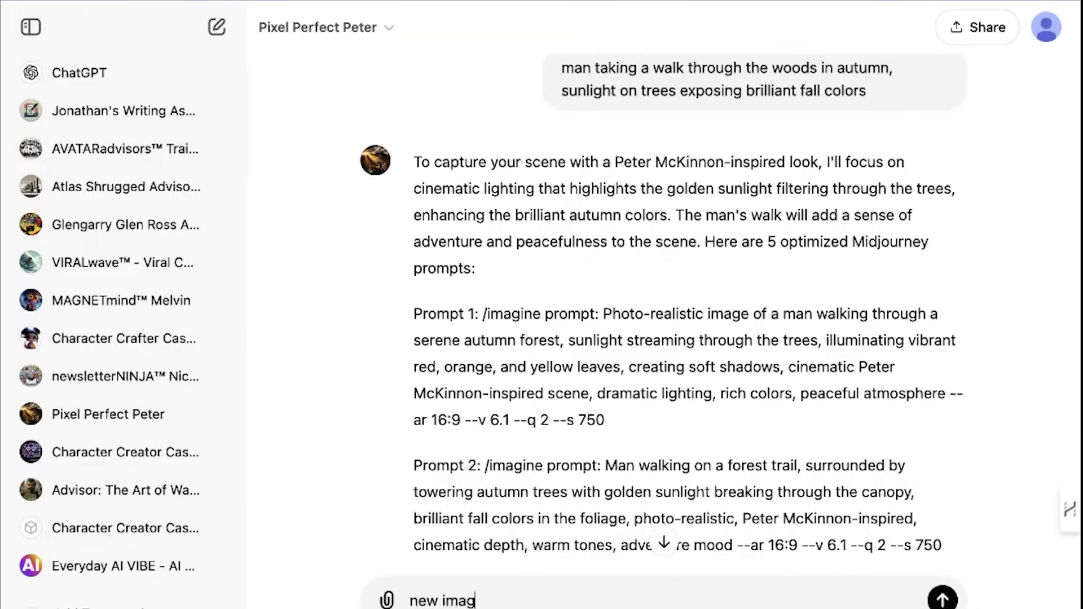
pyautogui.write('e prompt with ')
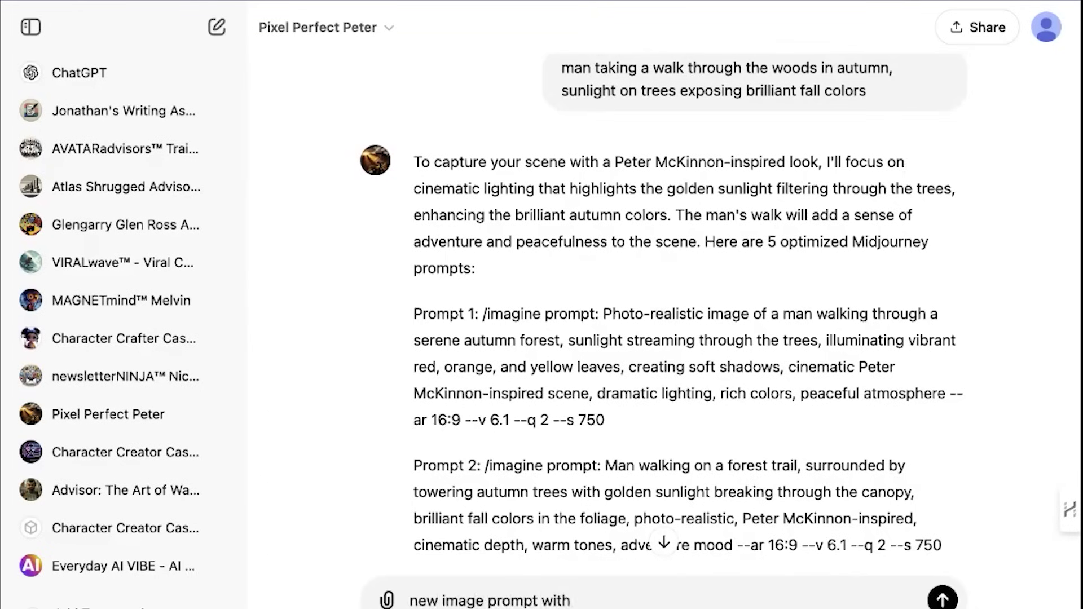
pyautogui.write('closeup of man standing in autumn woods')
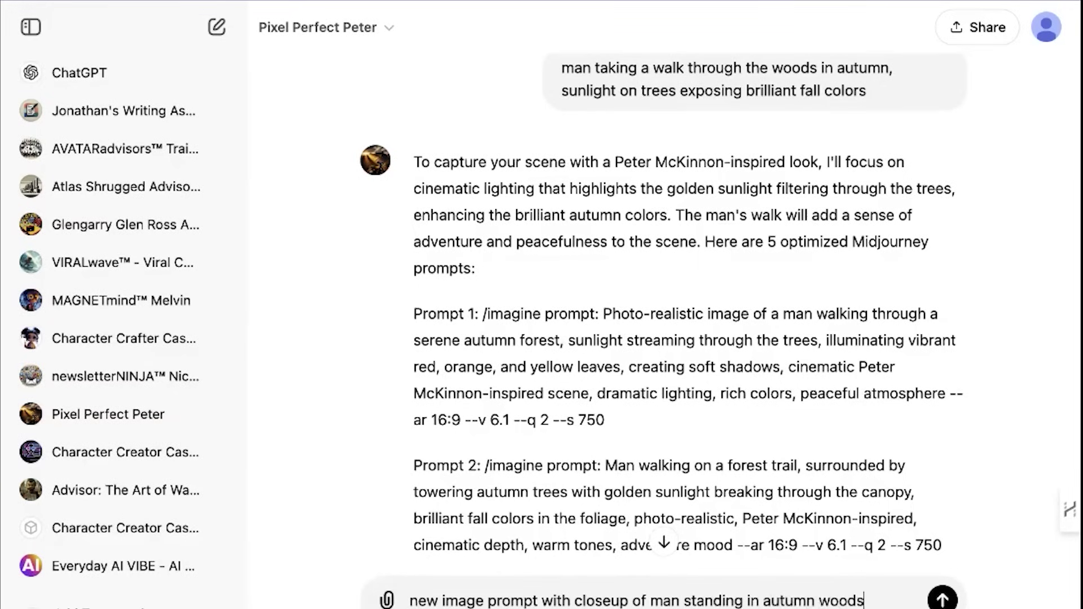
pyautogui.press('Return')
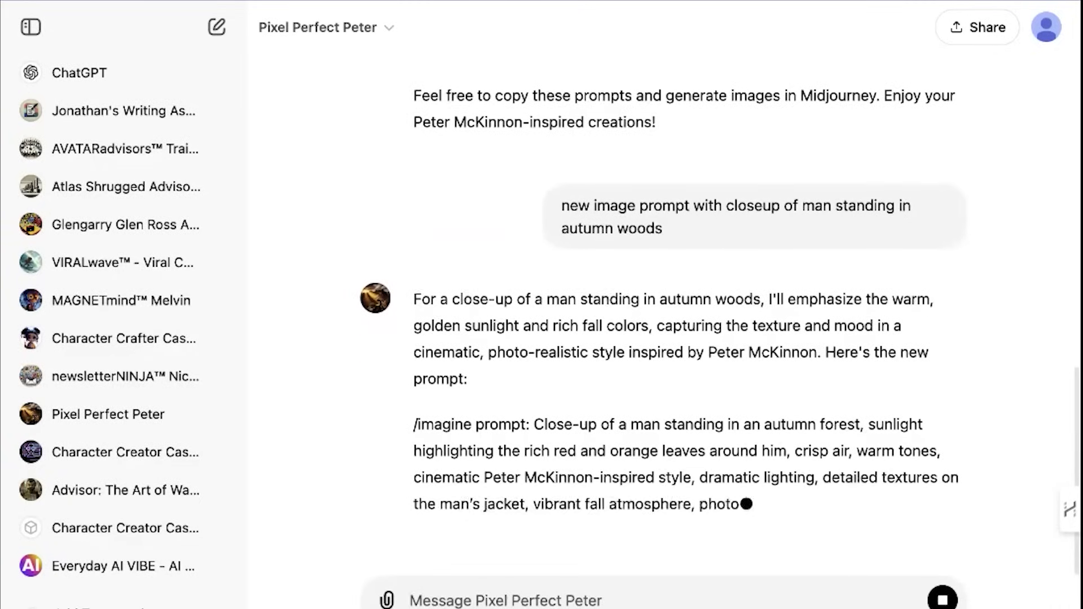
# - Copy the new close-up description through "photo-realistic", paste it after the trigger word in the fal playground prompt, and generate the images
pyautogui.moveTo(533, 428); pyautogui.dragTo(799, 507)
pyautogui.hotkey('ctrl', 'c')
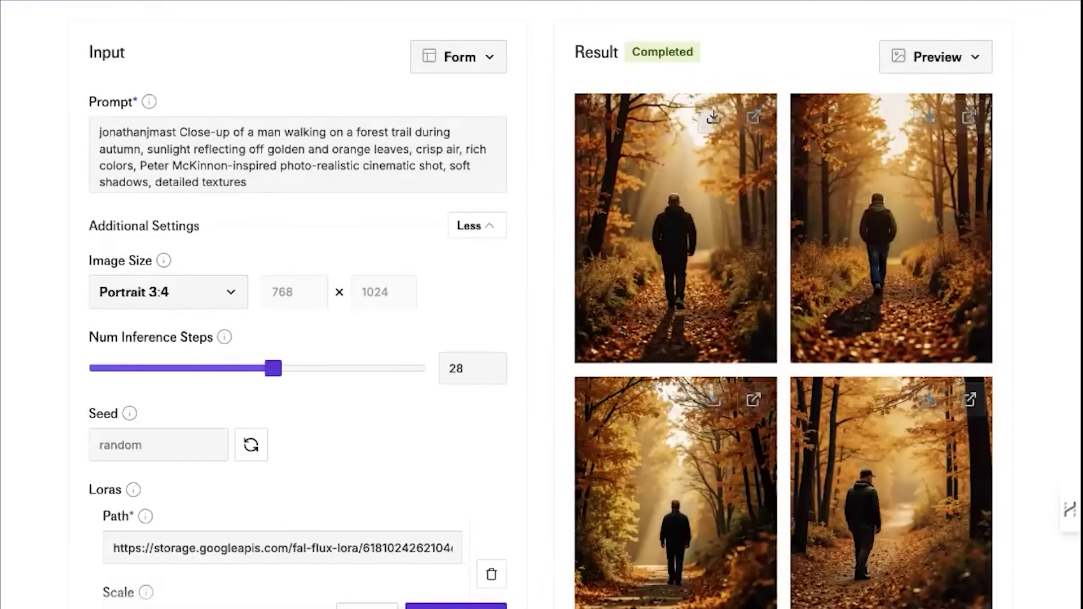
pyautogui.moveTo(247, 181); pyautogui.dragTo(179, 132)
pyautogui.hotkey('ctrl', 'v')
pyautogui.click(456, 607)
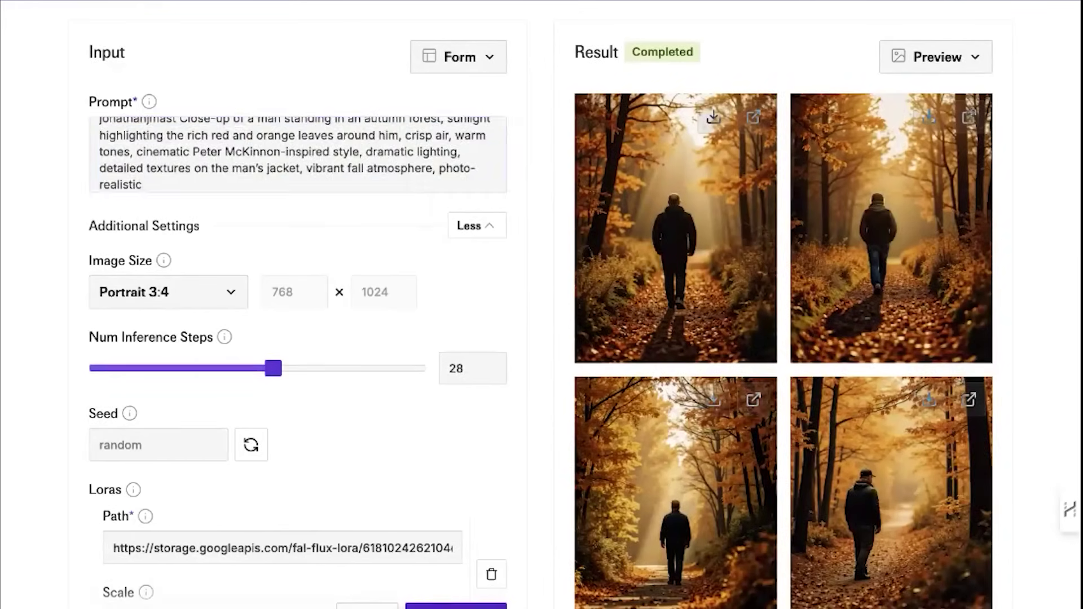
pyautogui.scroll(4, 456, 395)
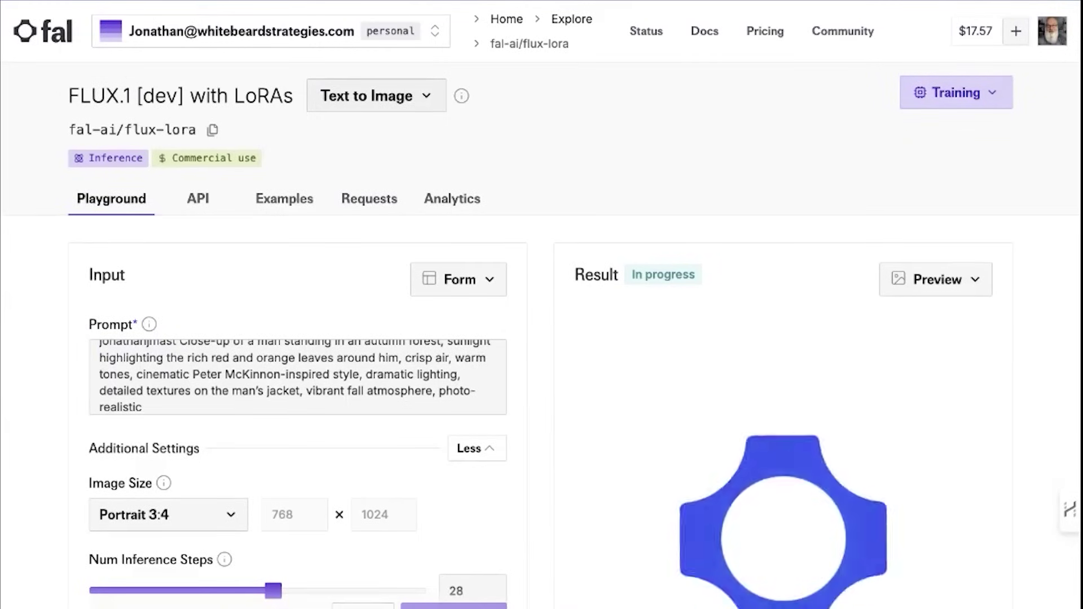
pyautogui.scroll(-3, 542, 304)
pyautogui.scroll(-2, 542, 305)
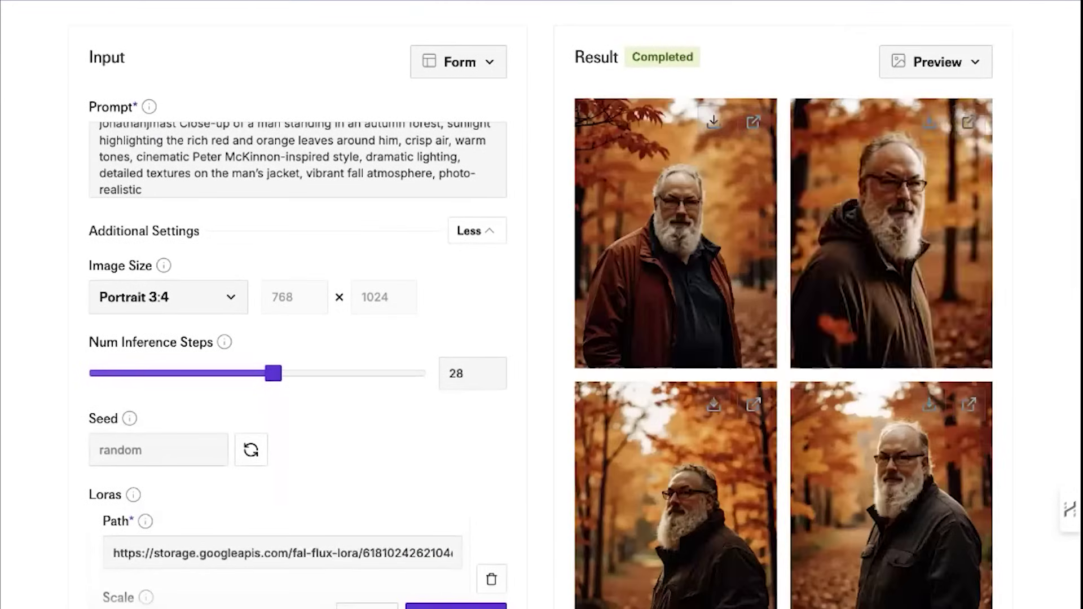
# - Generate another set of images from the same autumn close-up prompt and review all four results
pyautogui.scroll(-2, 542, 304)
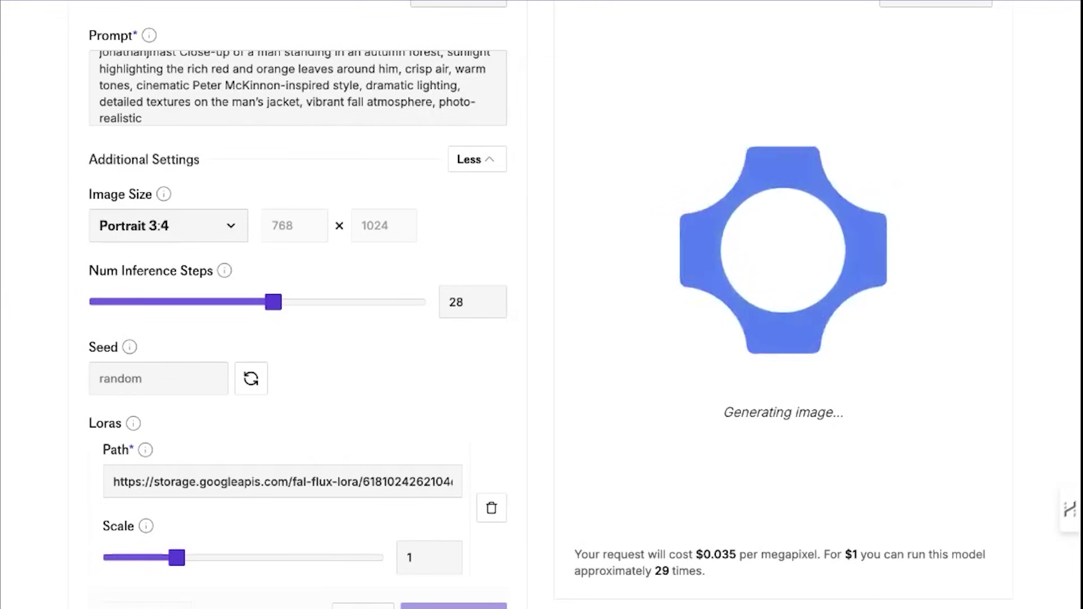
pyautogui.scroll(1, 474, 361)
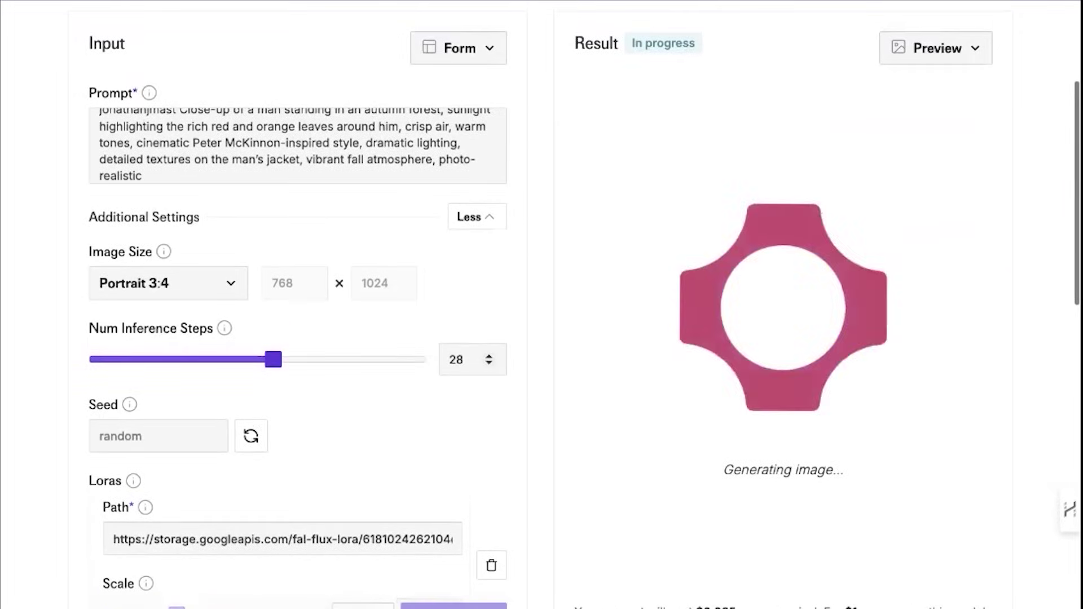
pyautogui.scroll(-1, 298, 338)
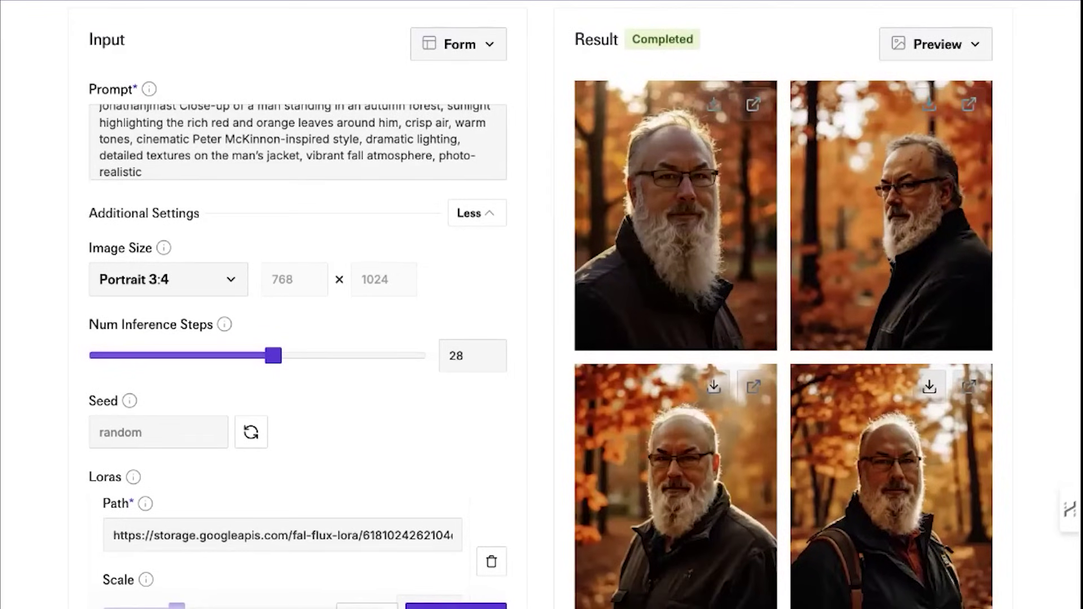
pyautogui.scroll(-1, 542, 304)
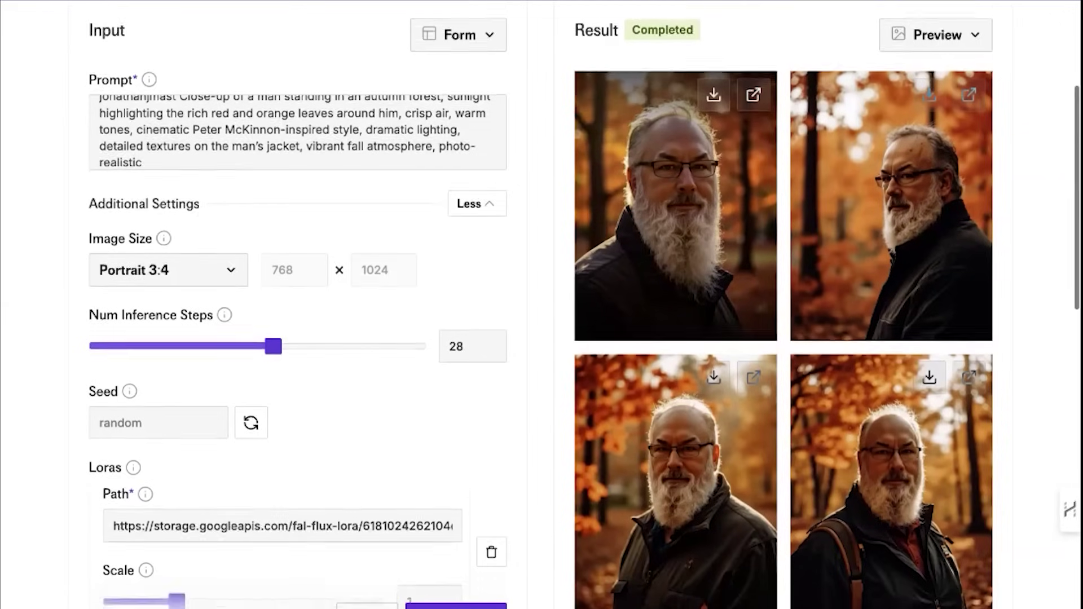
pyautogui.scroll(-2, 542, 305)
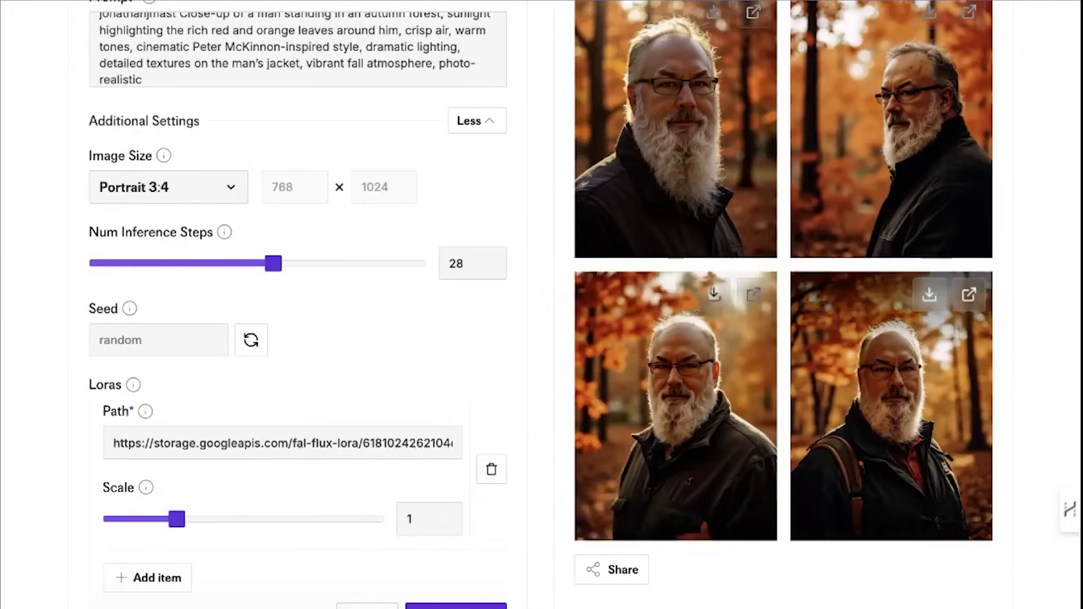
pyautogui.scroll(-1, 892, 406)
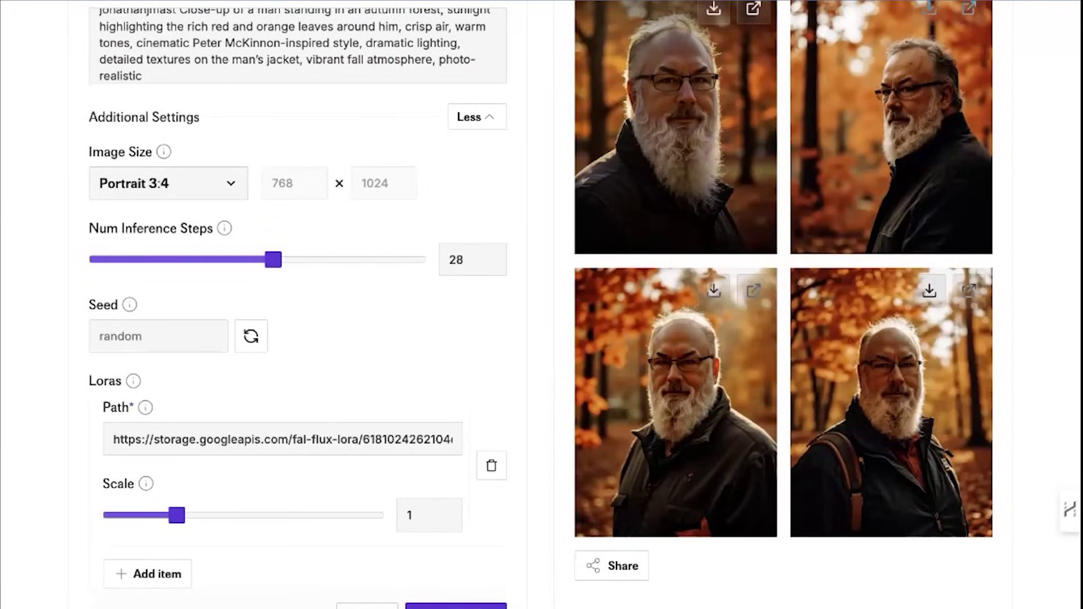
pyautogui.scroll(2, 542, 304)
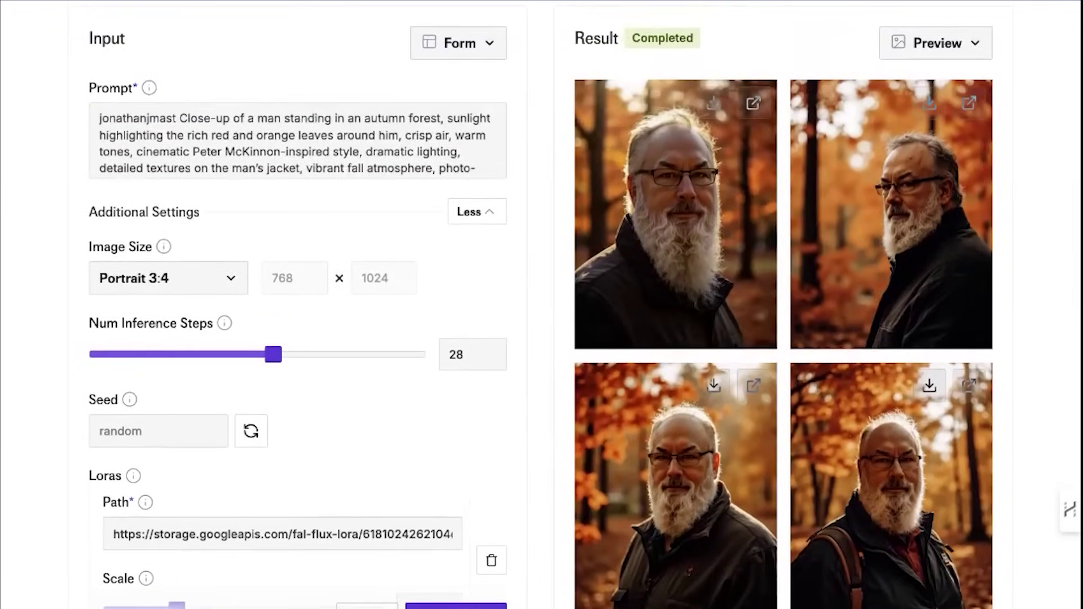
# - Replace the prompt with the trigger word plus "standing on top of a farm silo in iowa surrounded by corn fields" and generate the images
pyautogui.hotkey('ctrl', 'a')
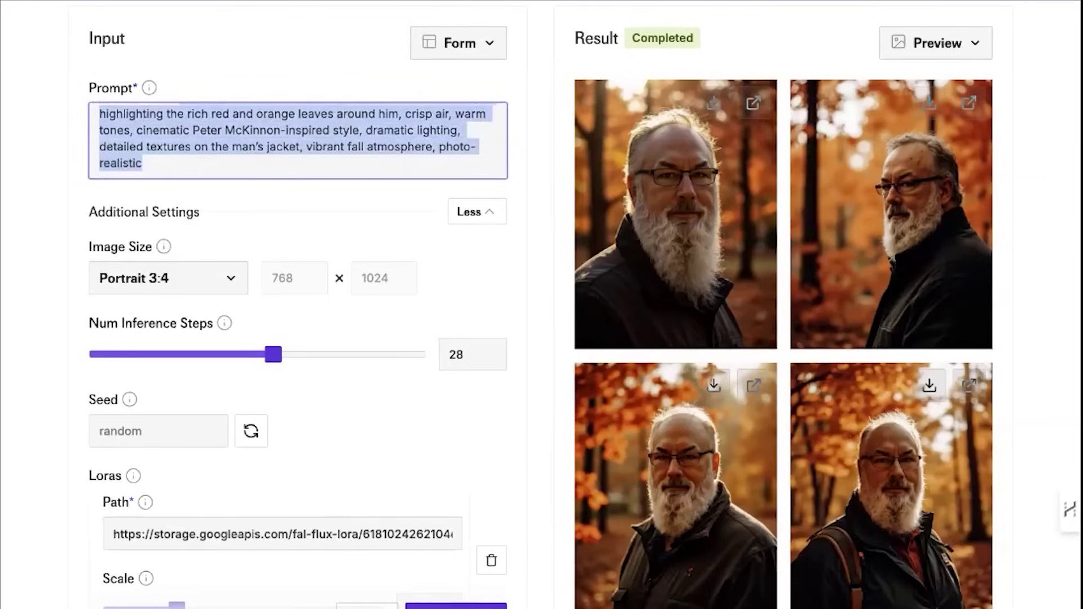
pyautogui.write('jonathanjmast standing on top ')
pyautogui.write('of a ')
pyautogui.write('farm silo in ')
pyautogui.write('nebra')
pyautogui.press('BackSpace')
pyautogui.press('BackSpace')
pyautogui.press('BackSpace')
pyautogui.press('BackSpace')
pyautogui.press('BackSpace')
pyautogui.write('iowa surroundedb y')
pyautogui.press('BackSpace')
pyautogui.press('BackSpace')
pyautogui.press('BackSpace')
pyautogui.write('by corn fields')
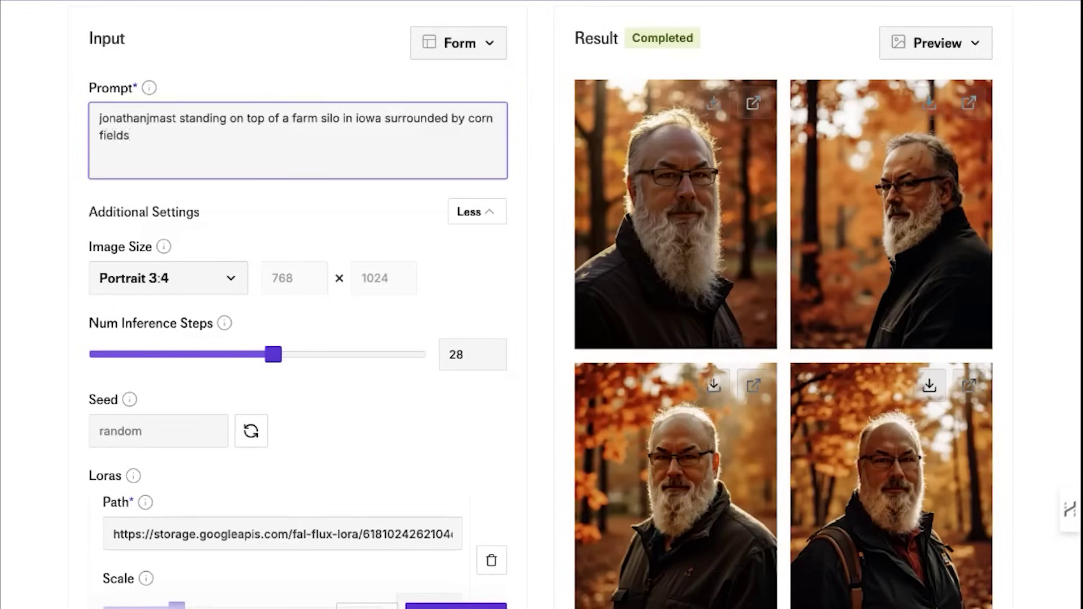
pyautogui.hotkey('ctrl', 'Return')
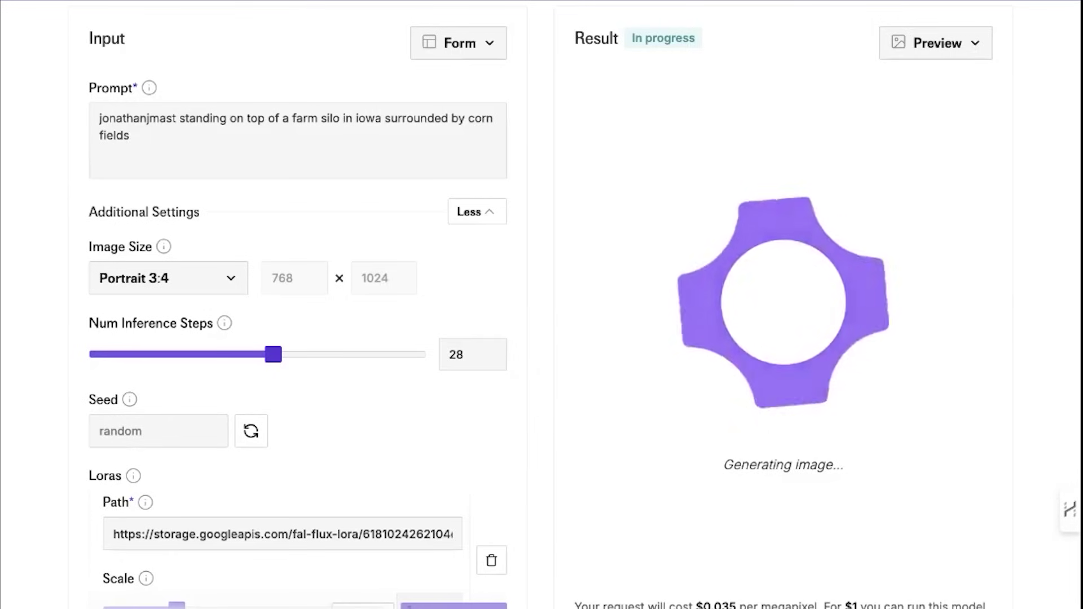
pyautogui.moveTo(177, 118); pyautogui.dragTo(99, 118)
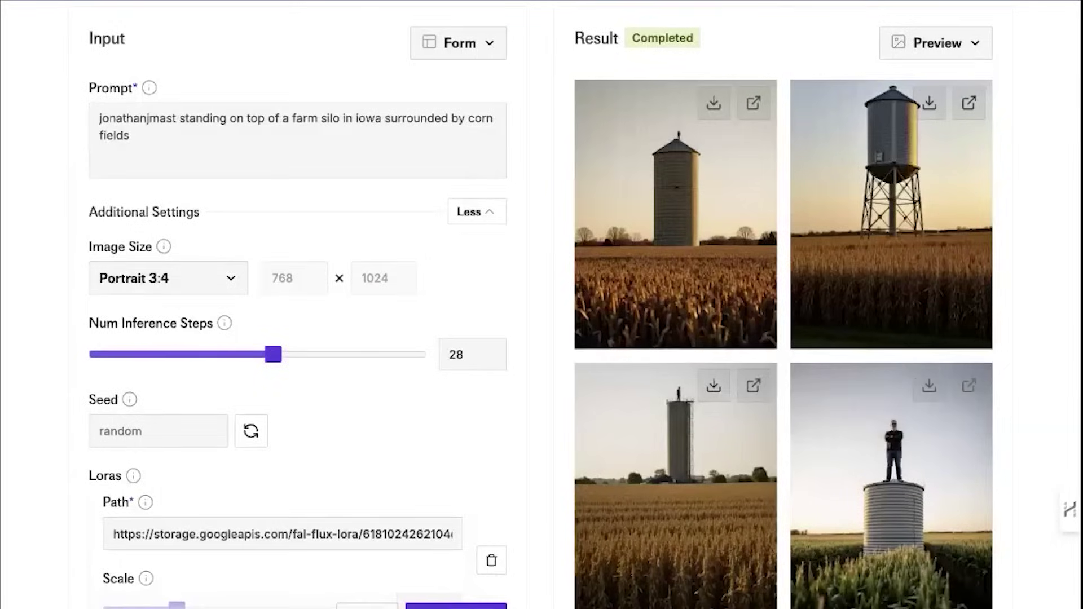
# - Open the model's request history and page through the older requests to page 17
pyautogui.scroll(5, 541, 305)
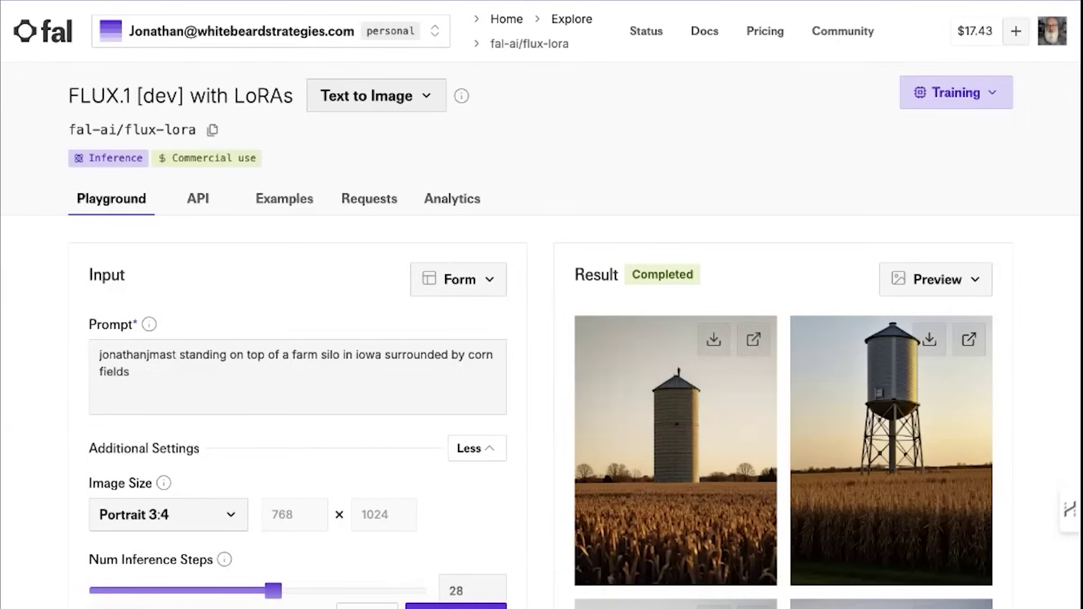
pyautogui.click(369, 198)
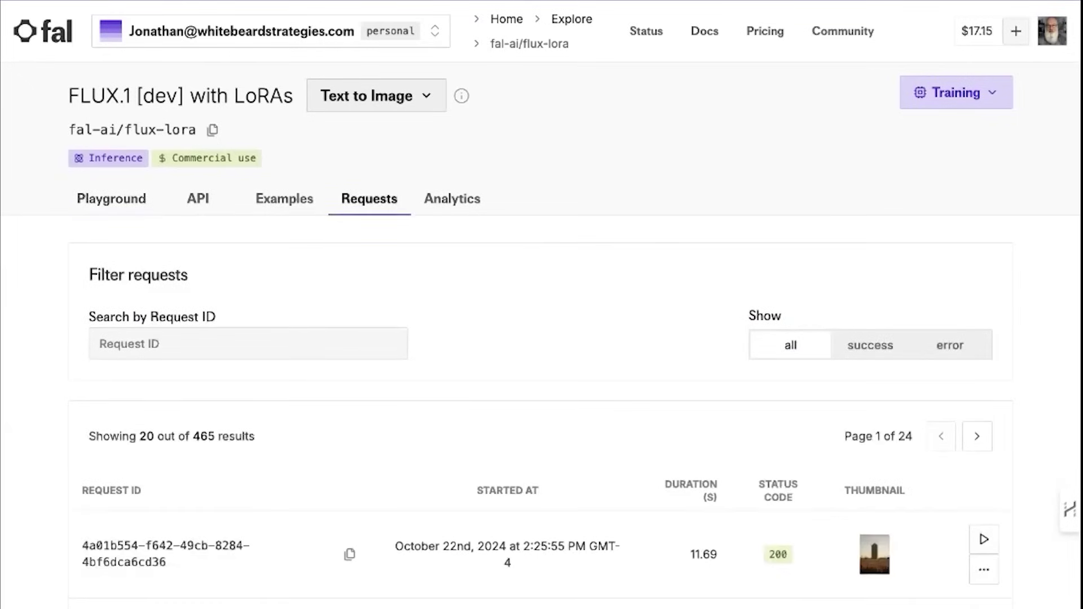
pyautogui.scroll(-20, 542, 305)
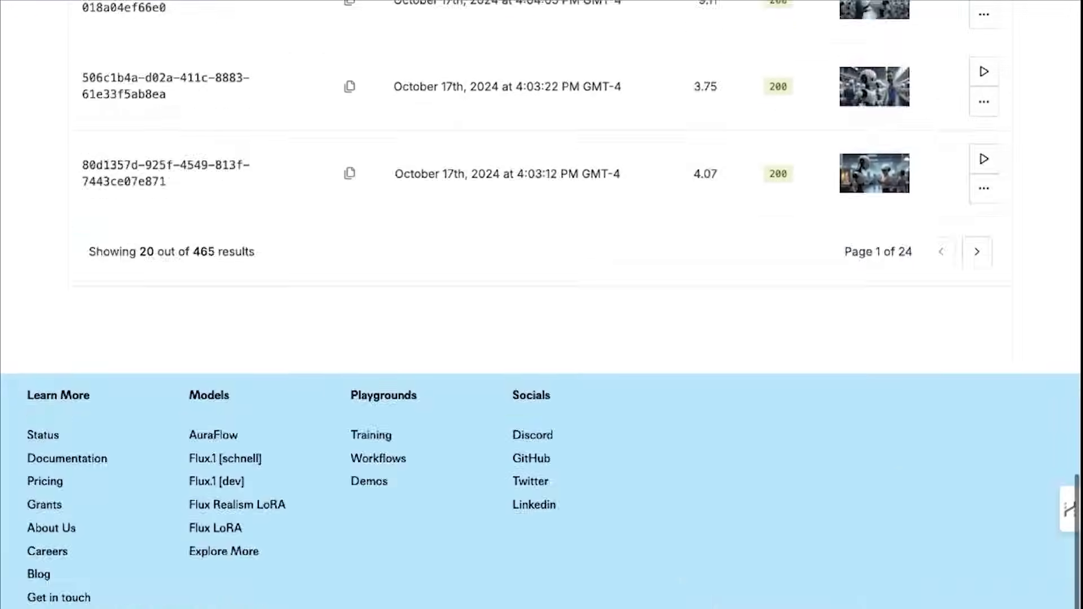
pyautogui.click(977, 125)
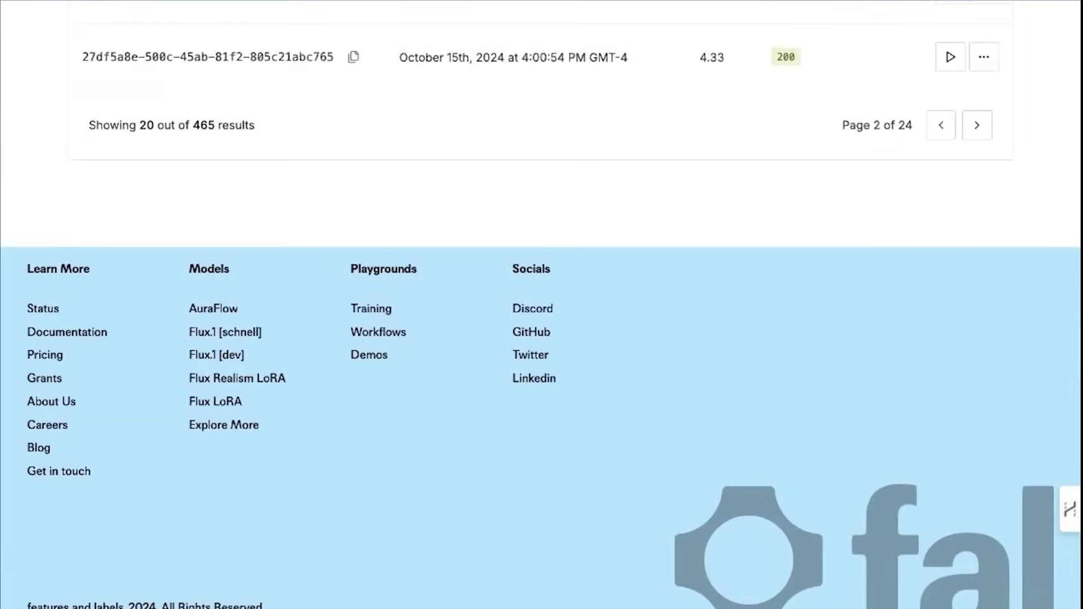
pyautogui.click(977, 125)
pyautogui.click(976, 125)
pyautogui.click(977, 125)
pyautogui.click(976, 125)
pyautogui.click(977, 124)
pyautogui.click(976, 125)
pyautogui.click(977, 124)
pyautogui.click(977, 124)
pyautogui.click(977, 124)
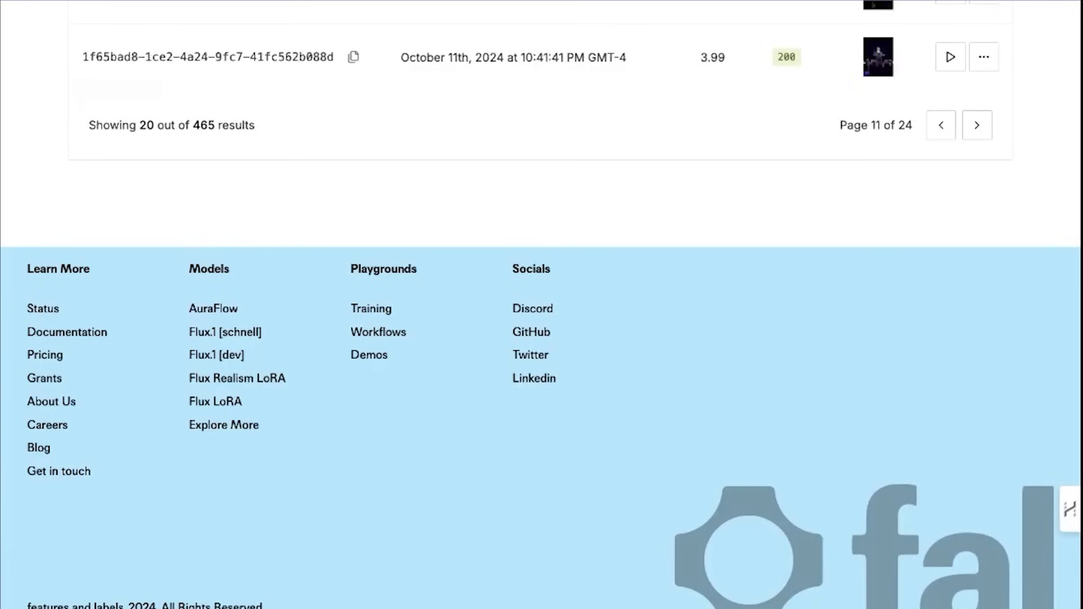
pyautogui.click(977, 125)
pyautogui.click(976, 125)
pyautogui.click(976, 125)
pyautogui.click(976, 125)
pyautogui.click(976, 125)
pyautogui.click(977, 125)
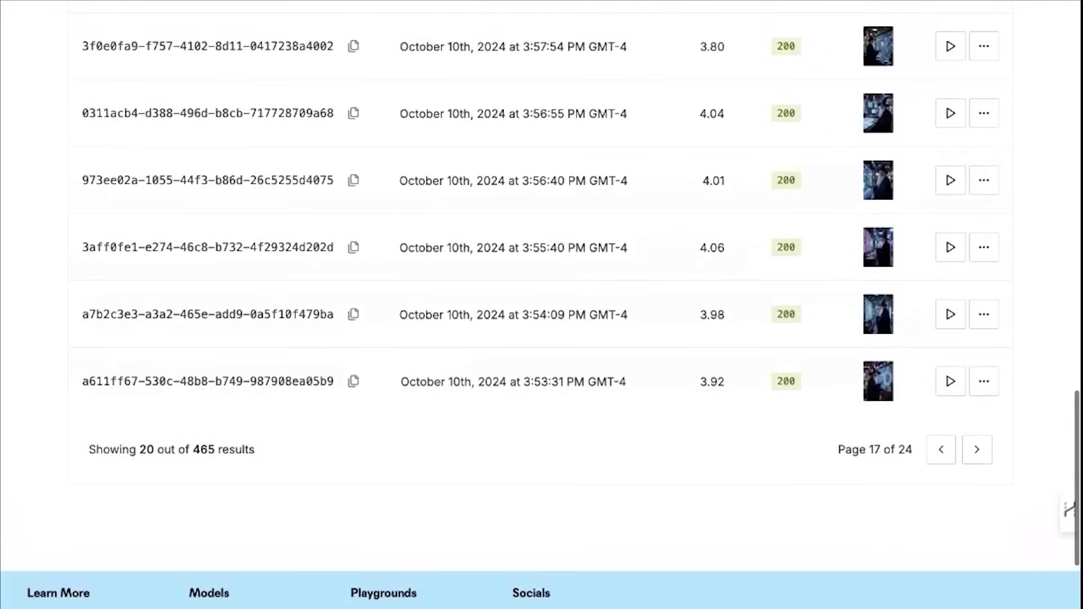
# - Browse the October 10th requests on this page and open one of the wizard image requests in the playground
pyautogui.scroll(5, 541, 305)
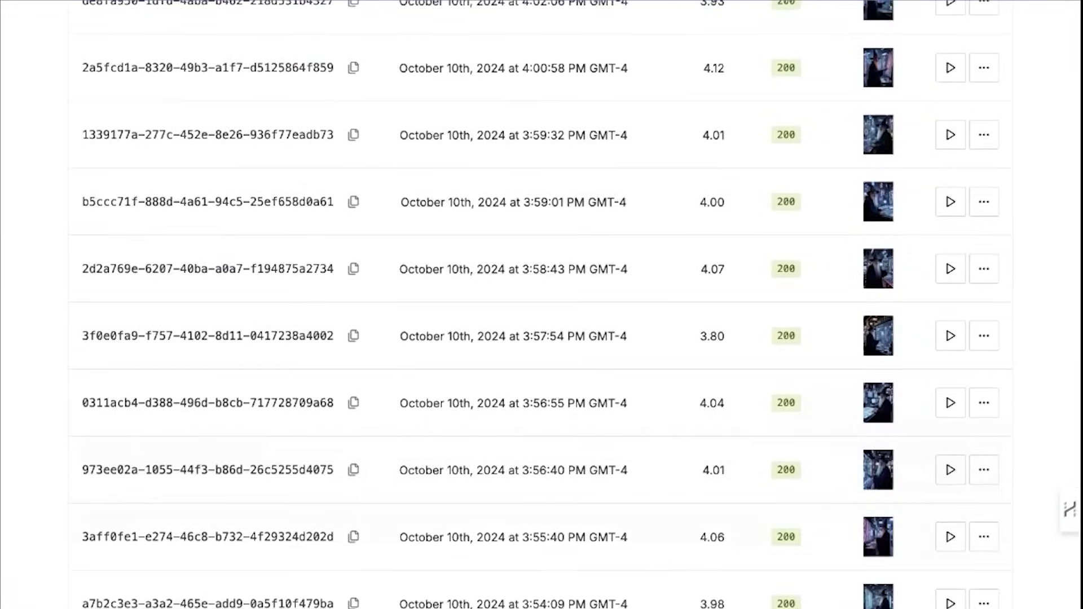
pyautogui.scroll(3, 541, 304)
pyautogui.scroll(4, 541, 304)
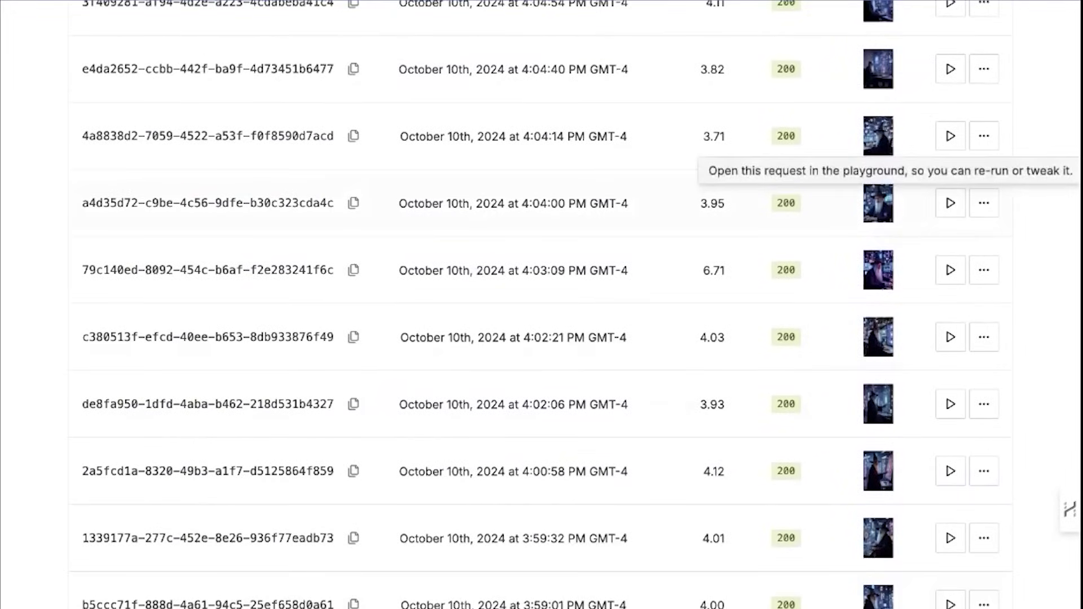
pyautogui.click(950, 136)
pyautogui.scroll(10, 542, 305)
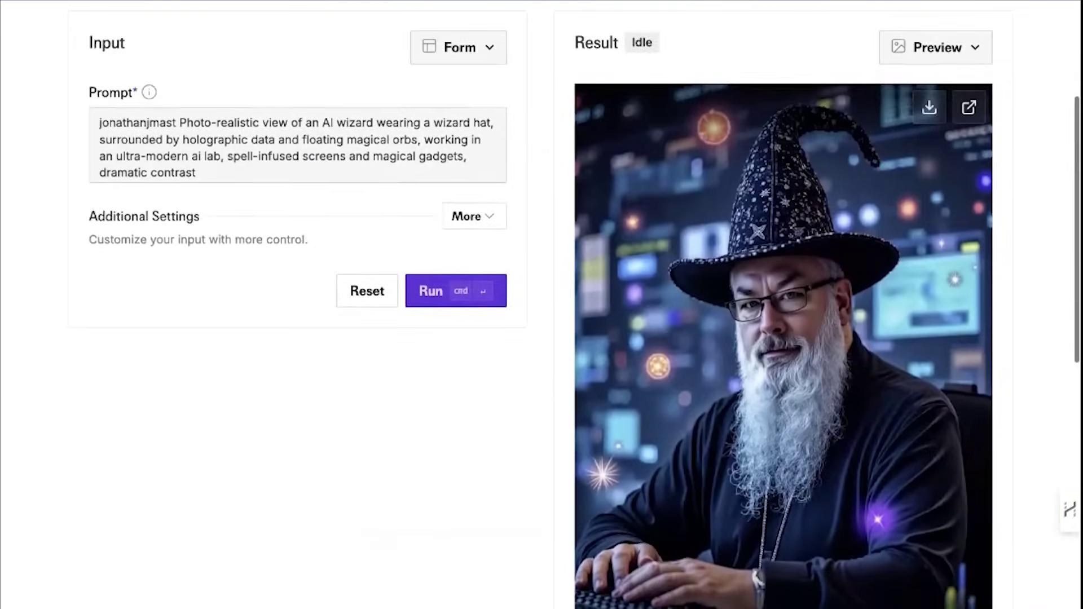
# - Compare the prompts and images of the Gulf Coast beach request and the AI wizard request
pyautogui.scroll(-1, 541, 304)
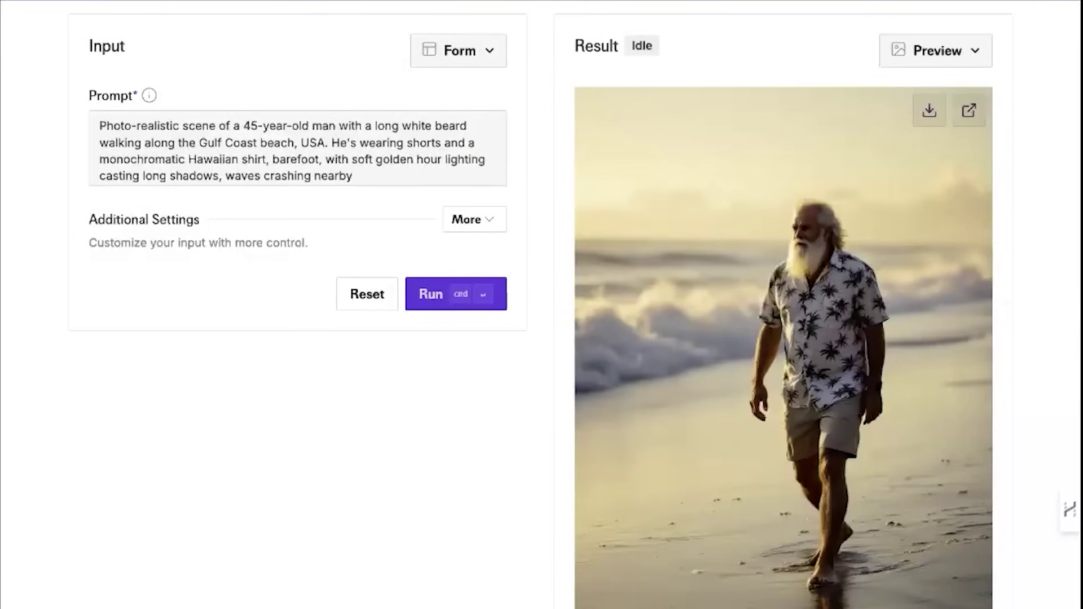
pyautogui.scroll(5, 542, 305)
pyautogui.scroll(-3, 542, 305)
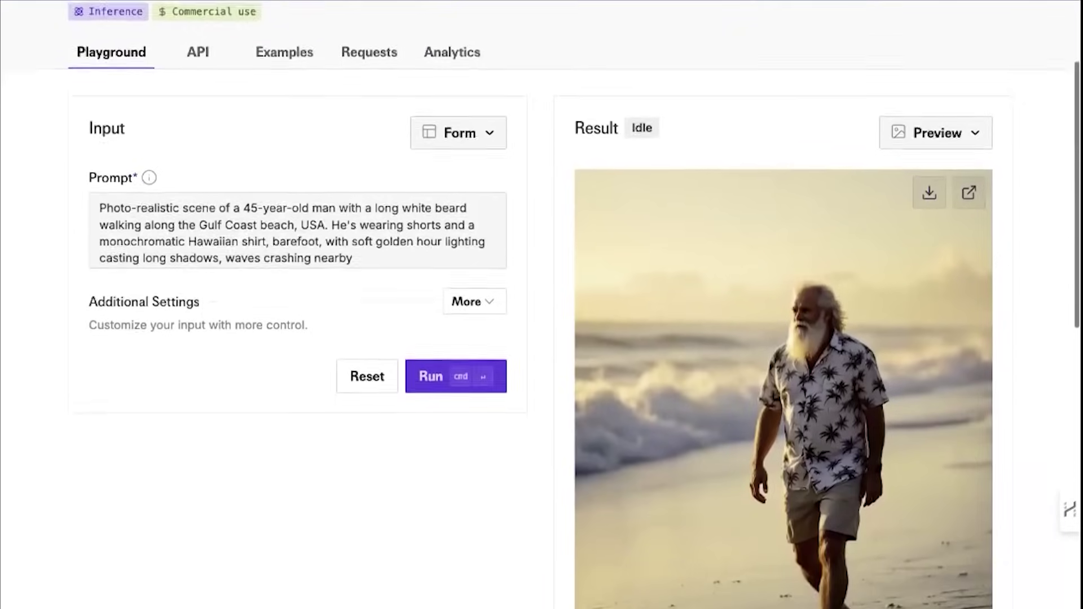
pyautogui.scroll(3, 542, 304)
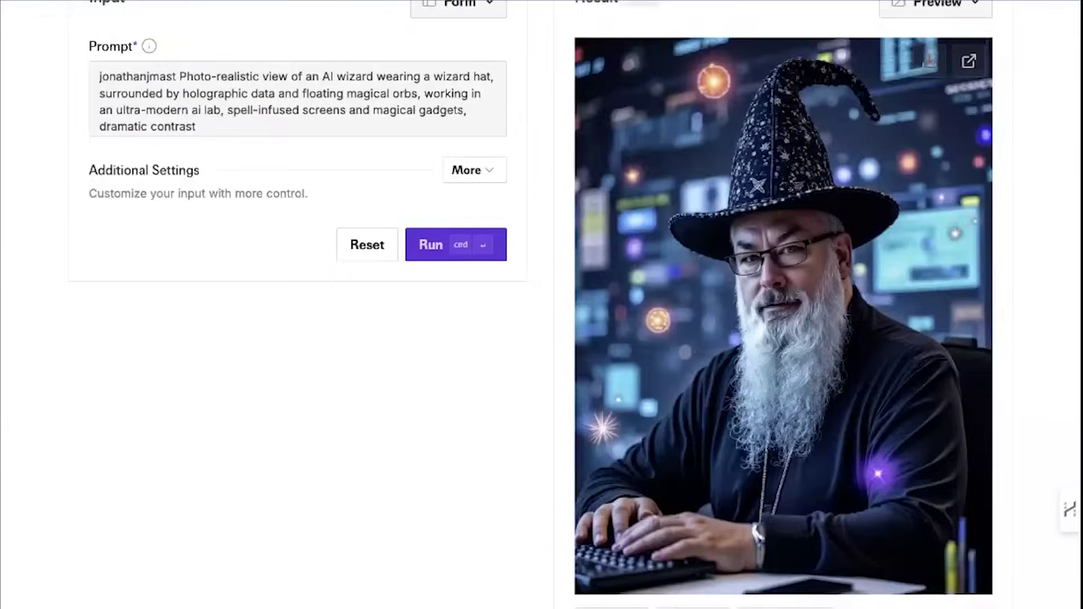
# - Open the Train Flux LoRA playground and examine its image upload, trigger word, style option and training cost
pyautogui.scroll(5, 542, 305)
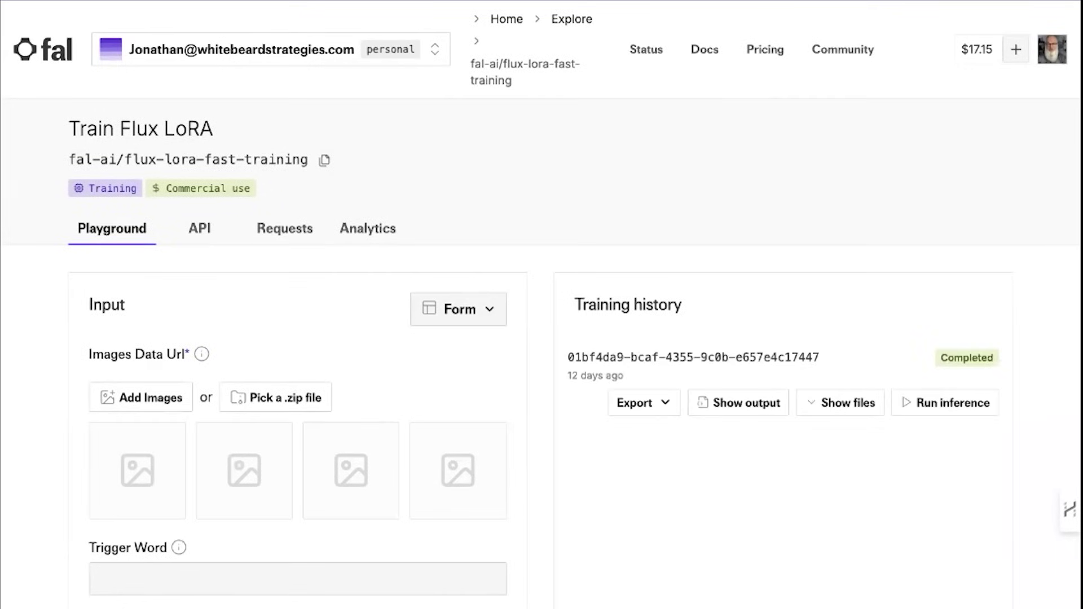
pyautogui.scroll(-6, 542, 305)
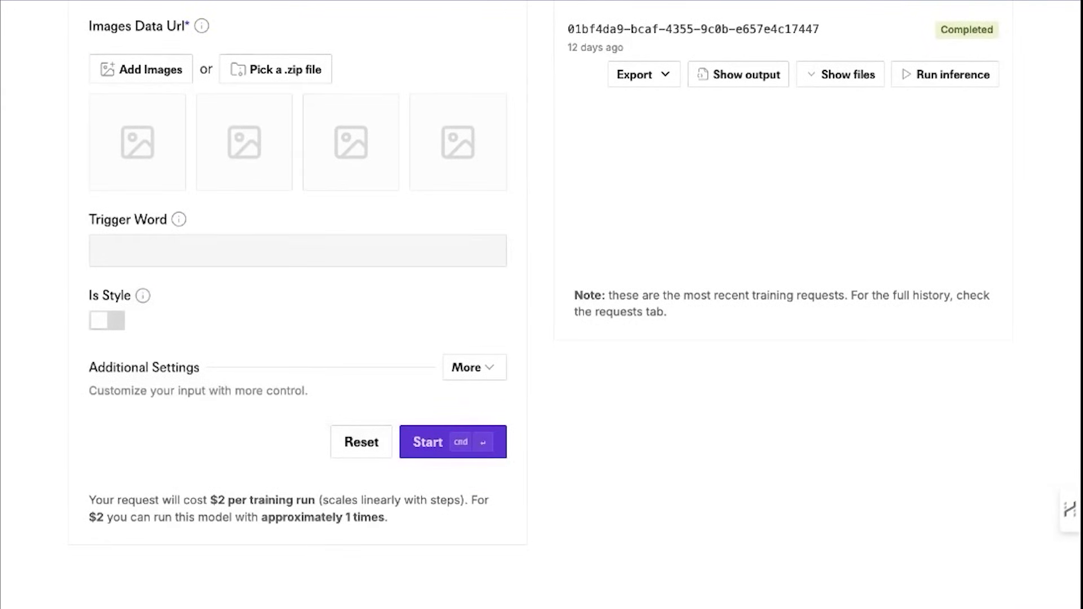
pyautogui.click(298, 251)
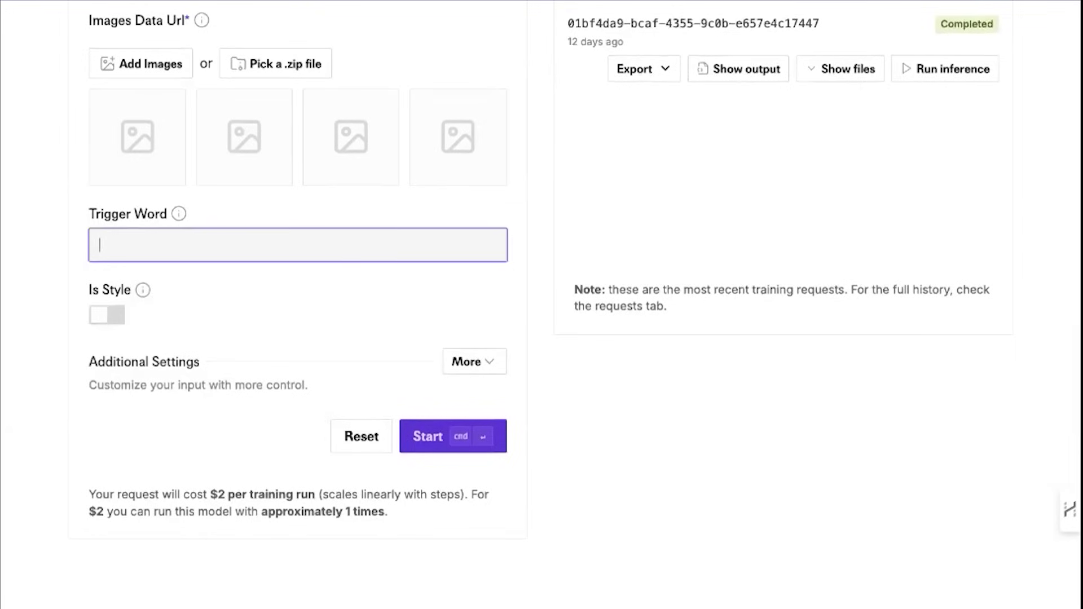
pyautogui.scroll(6, 541, 304)
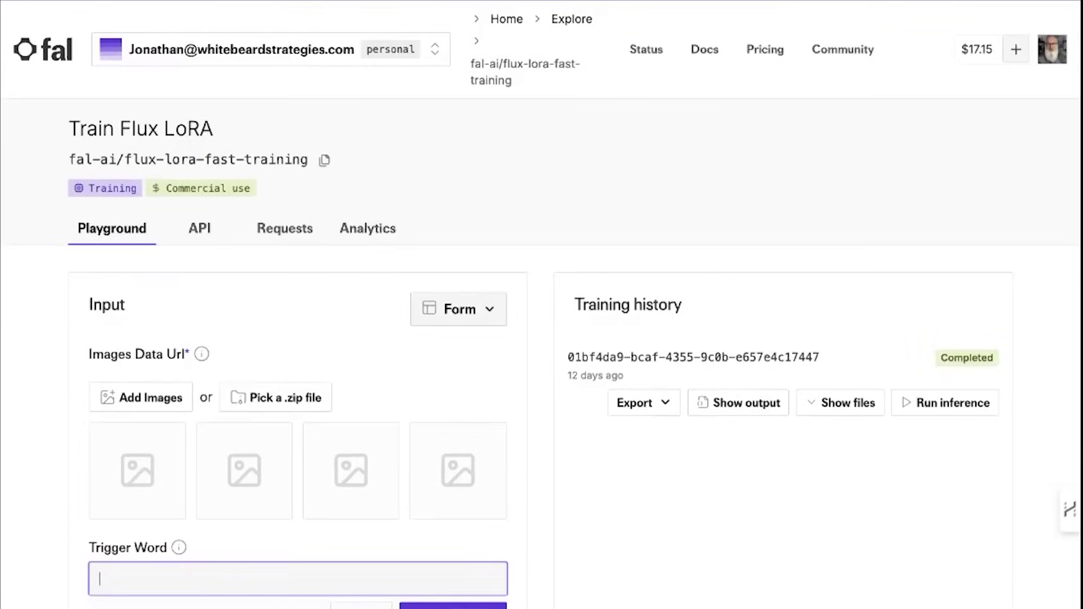
# - Return to the Model Gallery, browse the models down to the video ones and open Runway Gen3 Alpha image-to-video
pyautogui.hotkey('alt', 'Left')
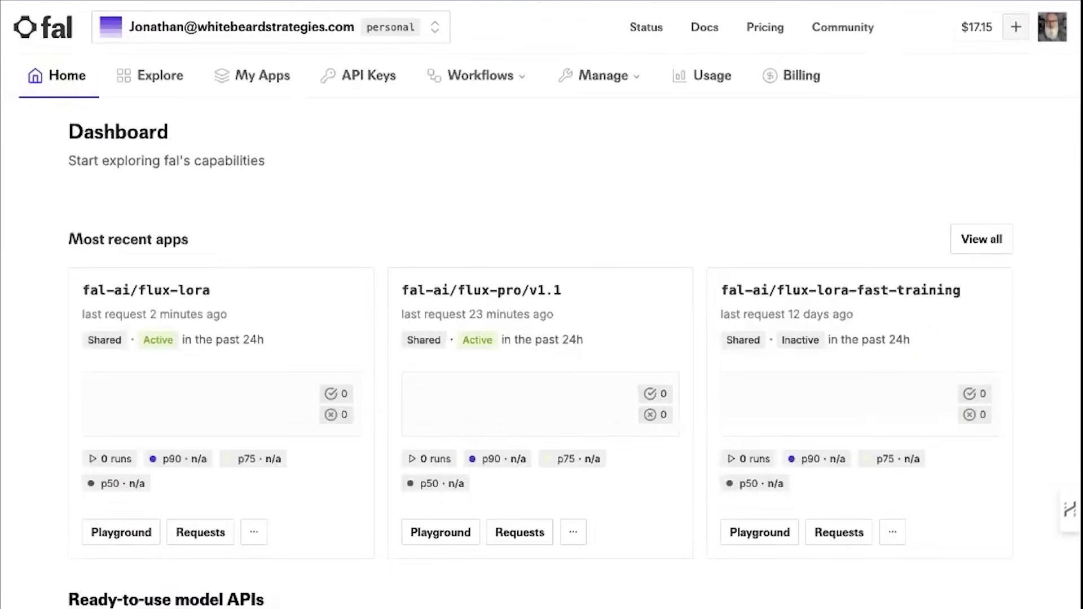
pyautogui.hotkey('alt', 'Left')
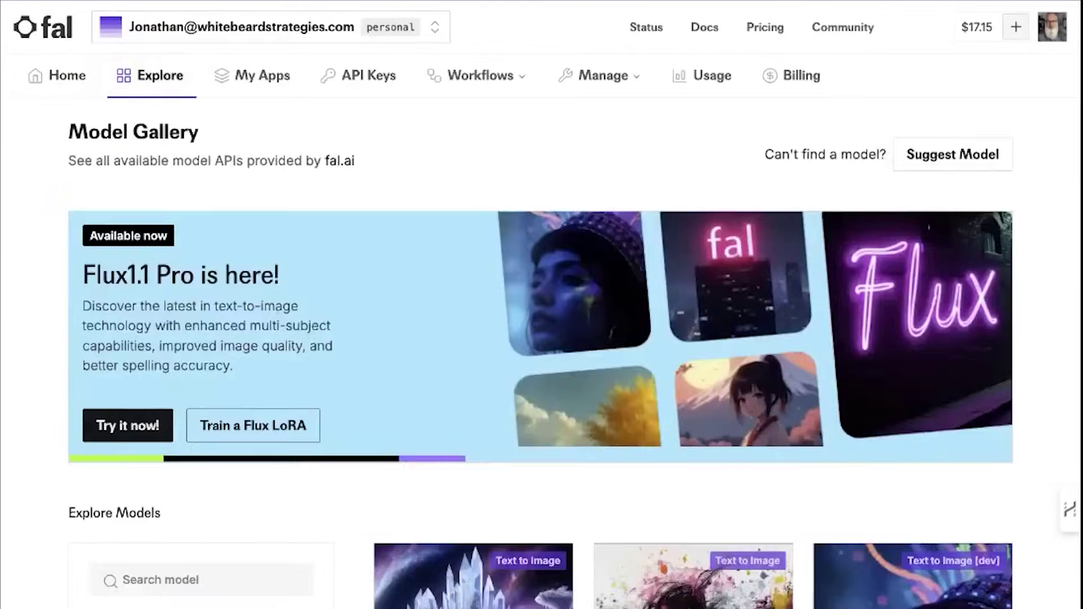
pyautogui.scroll(-8, 541, 305)
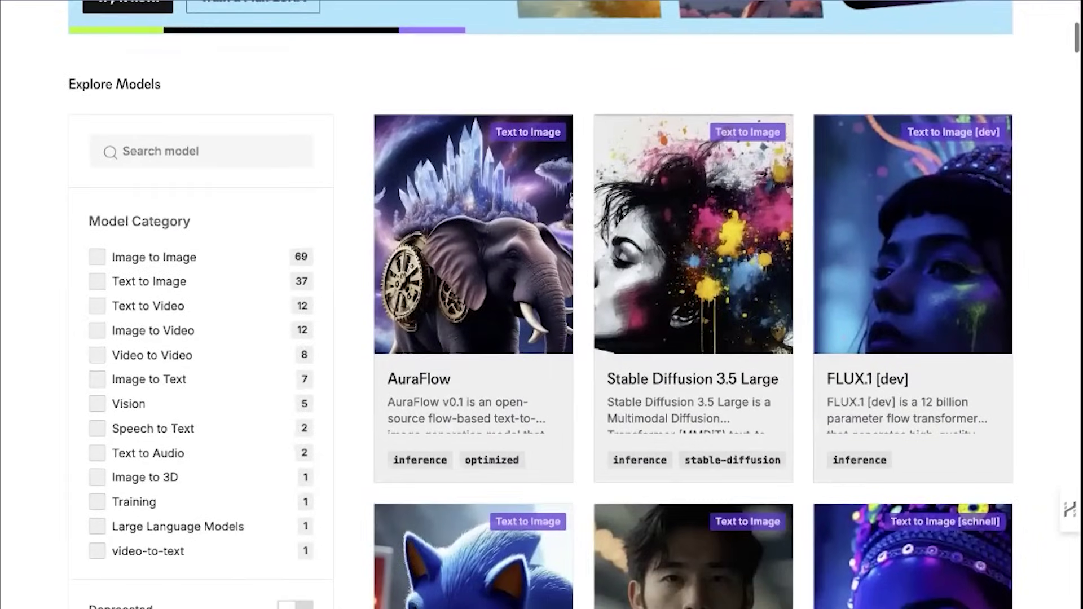
pyautogui.scroll(-2, 541, 304)
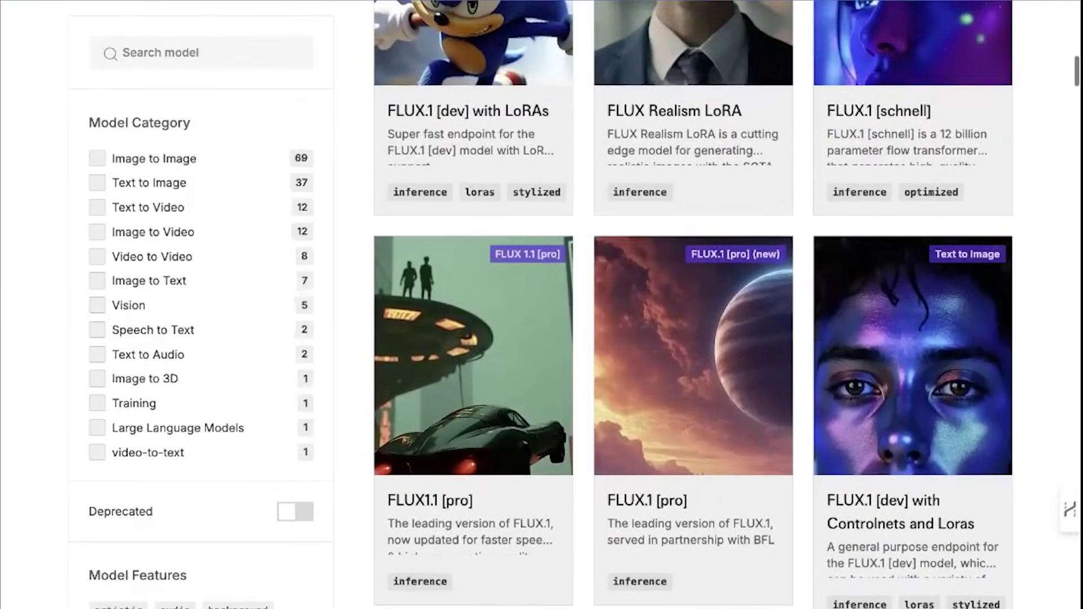
pyautogui.scroll(-9, 693, 305)
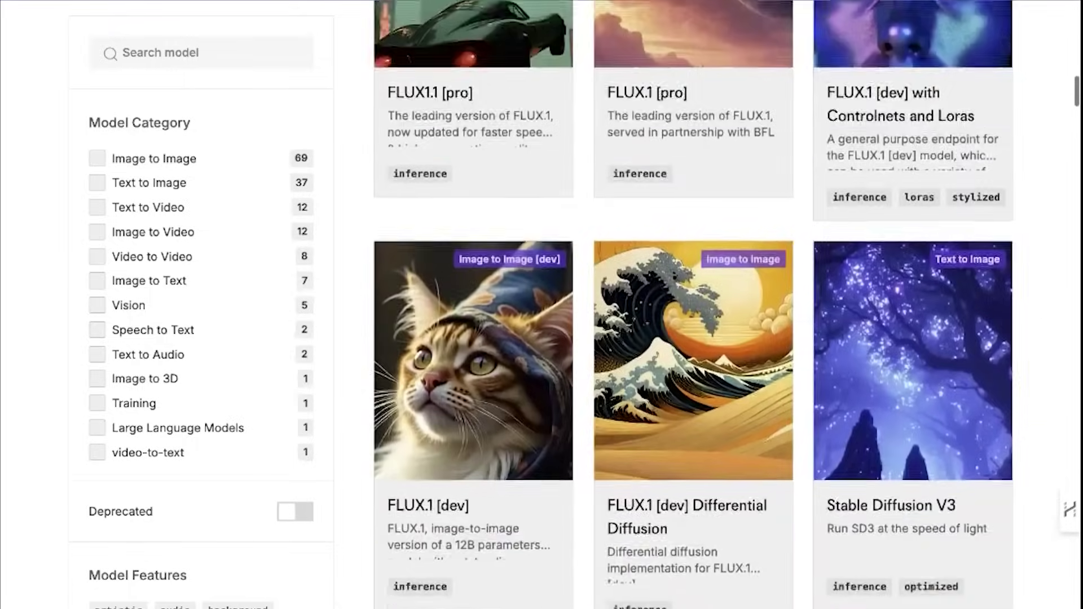
pyautogui.scroll(-7, 694, 305)
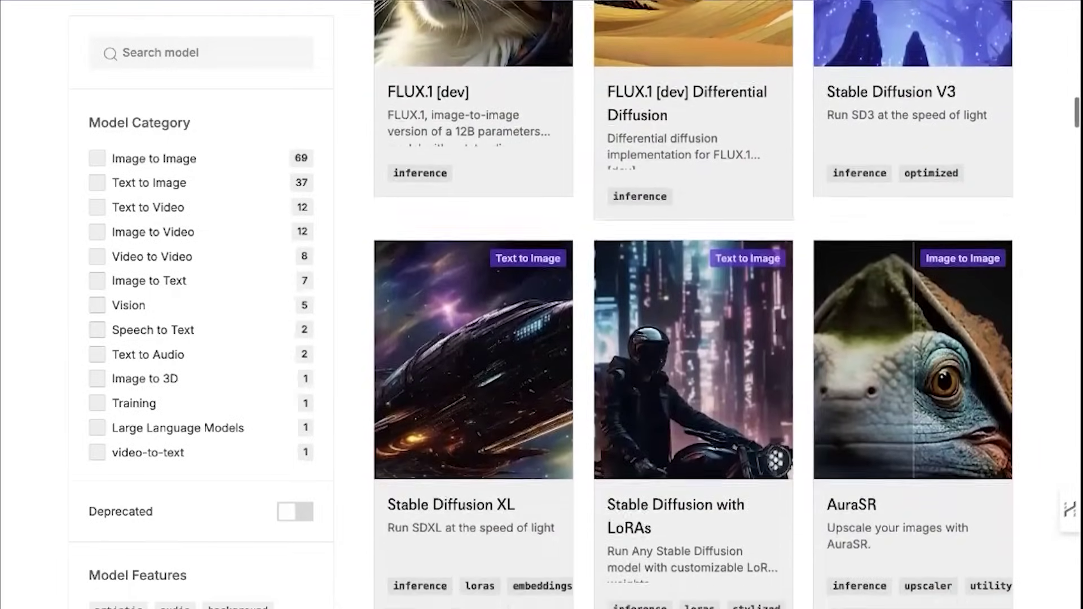
pyautogui.scroll(-7, 693, 304)
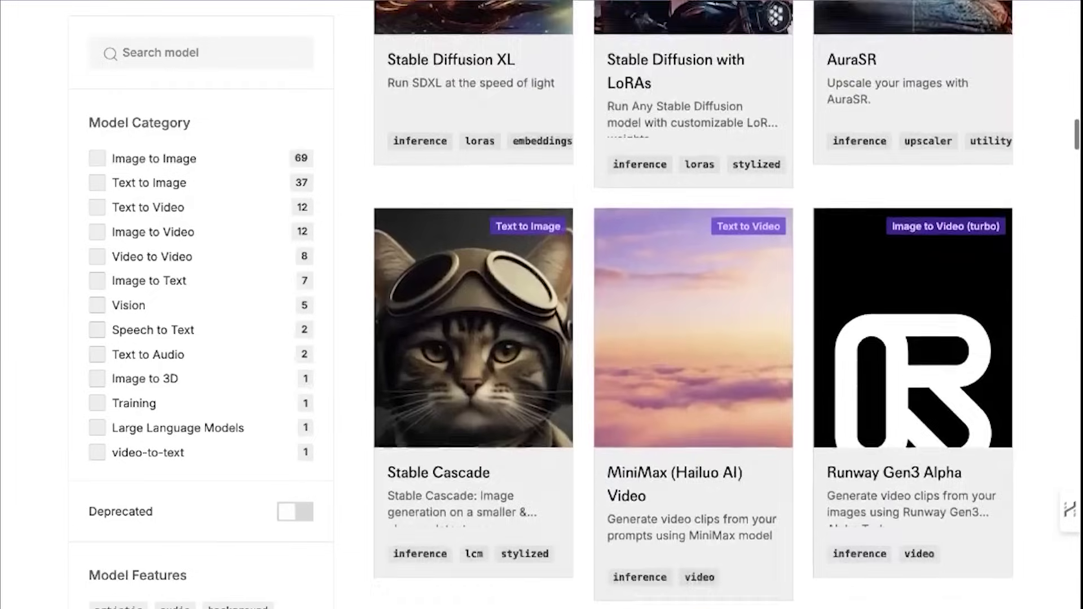
pyautogui.scroll(-4, 693, 305)
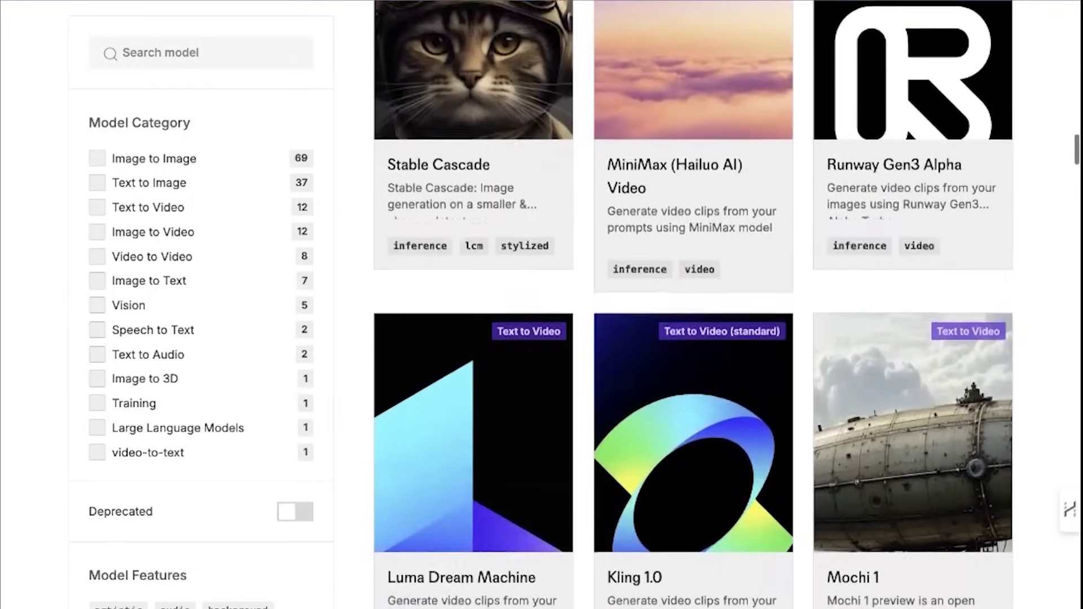
pyautogui.scroll(3, 693, 304)
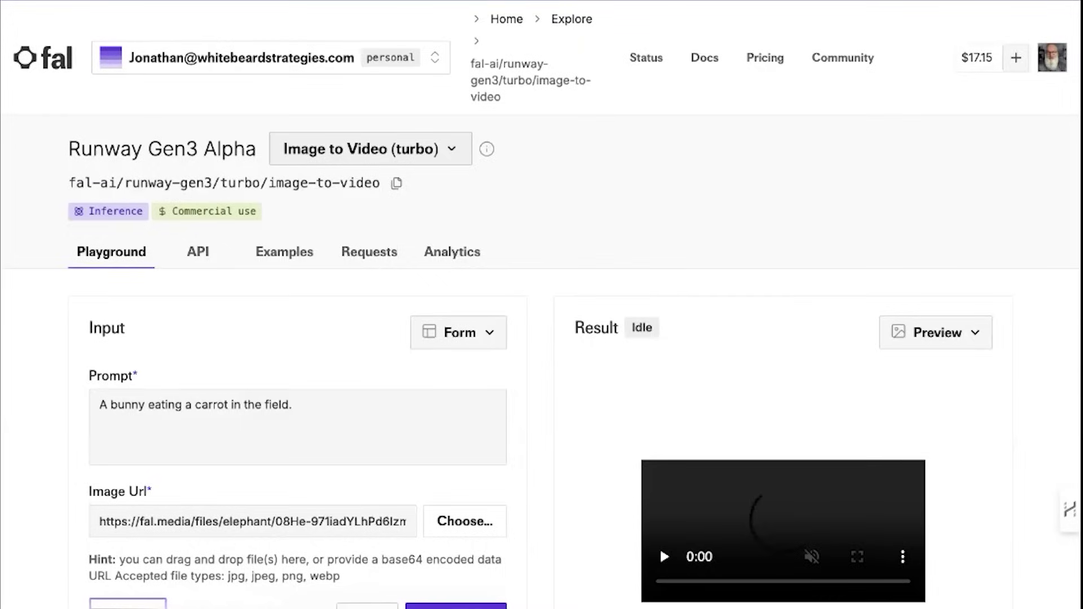
# - Load the image of the bearded man on stage, set the prompt to "A man speaking at an event" and generate the video
pyautogui.scroll(-3, 542, 339)
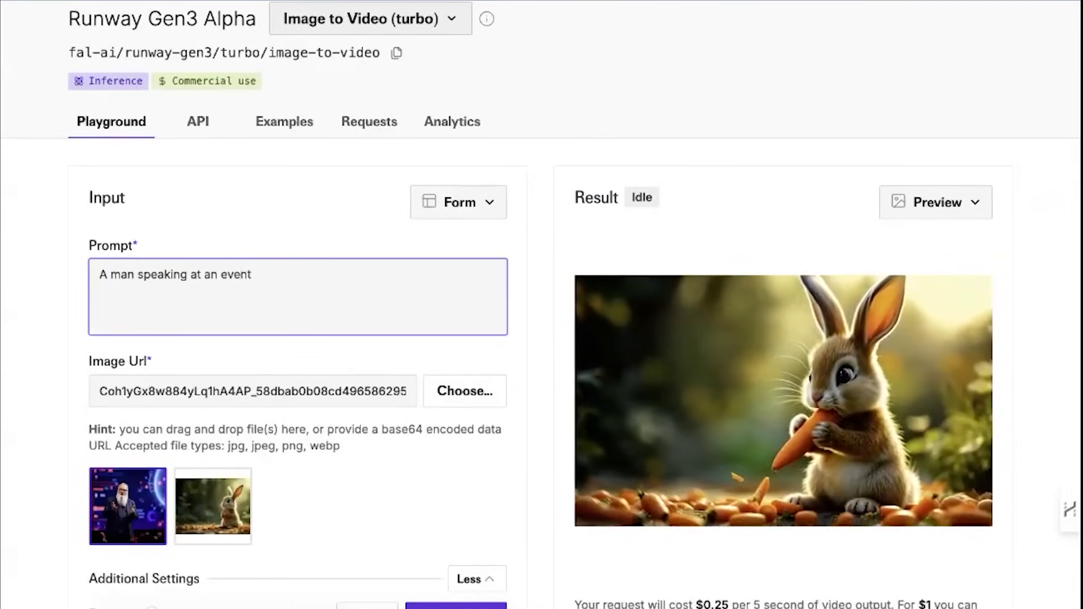
pyautogui.hotkey('ctrl', 'Return')
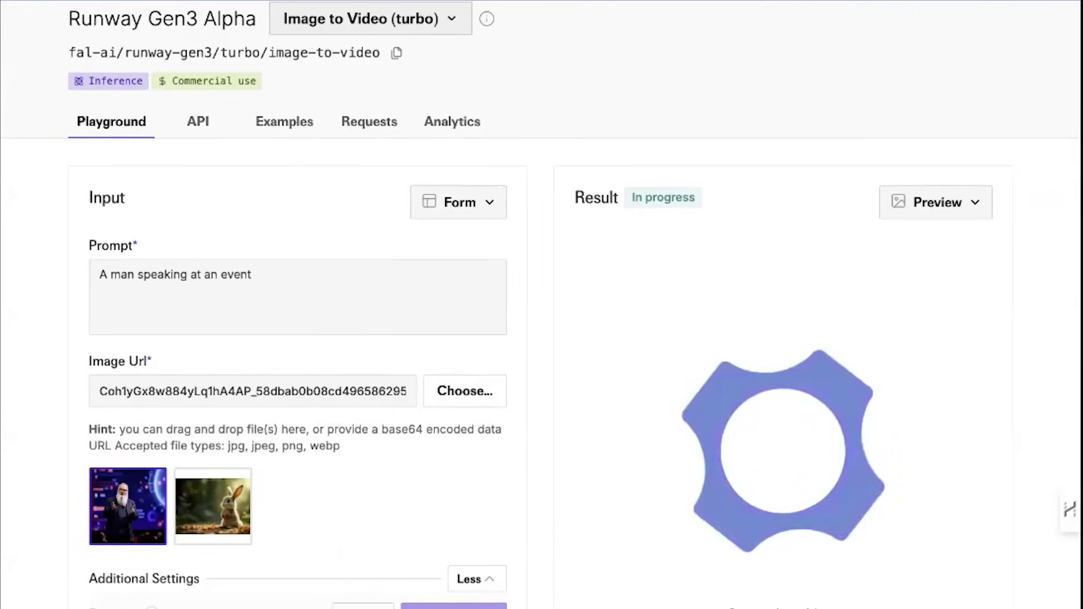
pyautogui.scroll(-3, 541, 304)
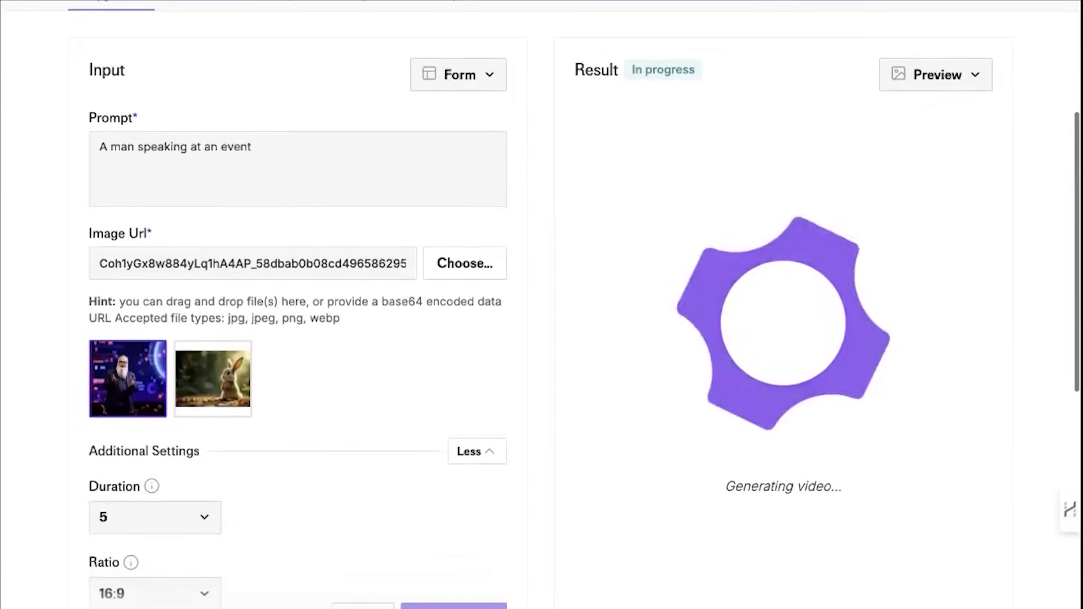